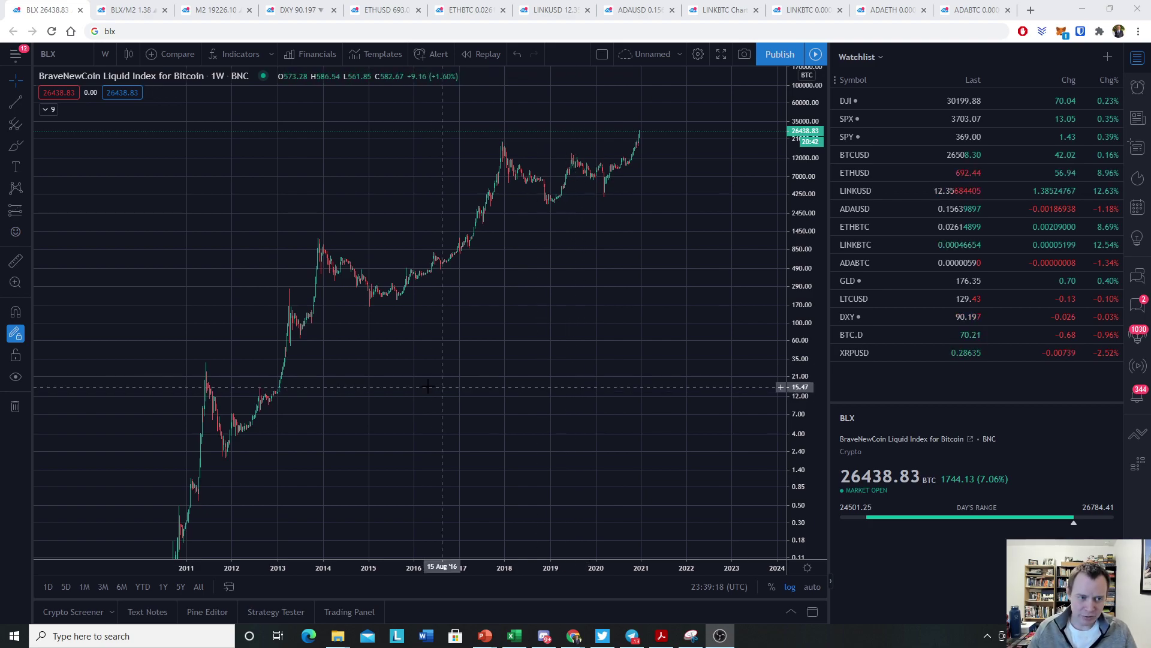
# Show the BTC Logarithmic Regression Bands on the weekly BLX chart from the indicator legend
pyautogui.scroll(2, 424, 380)
pyautogui.moveTo(381, 380); pyautogui.dragTo(438, 344)
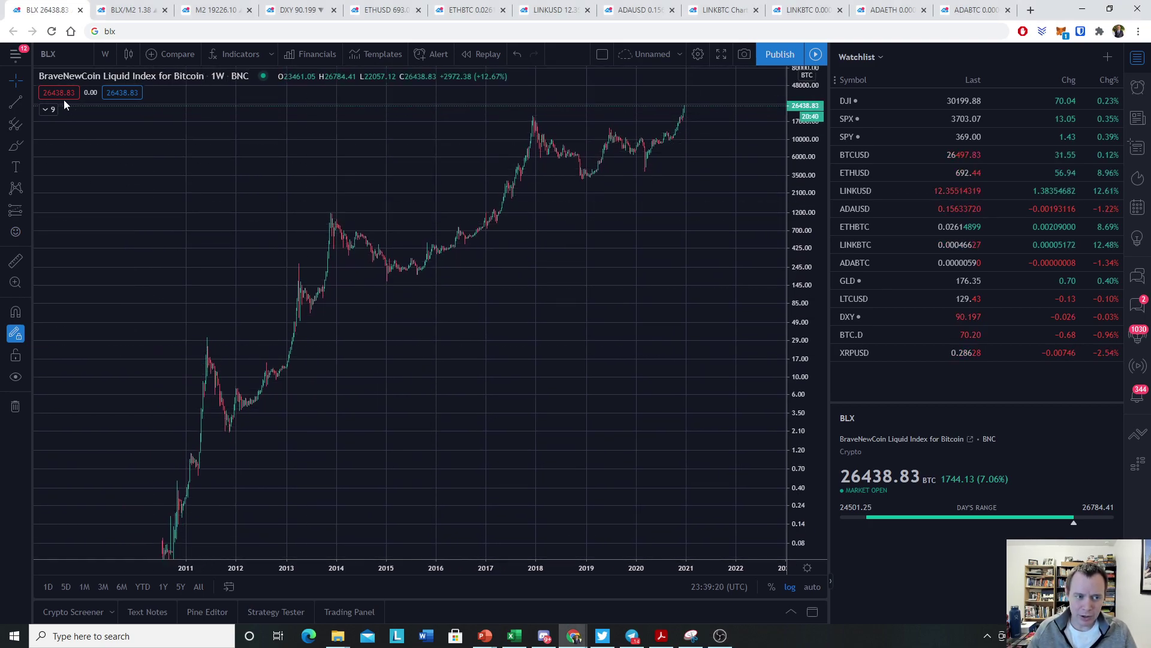
pyautogui.click(51, 111)
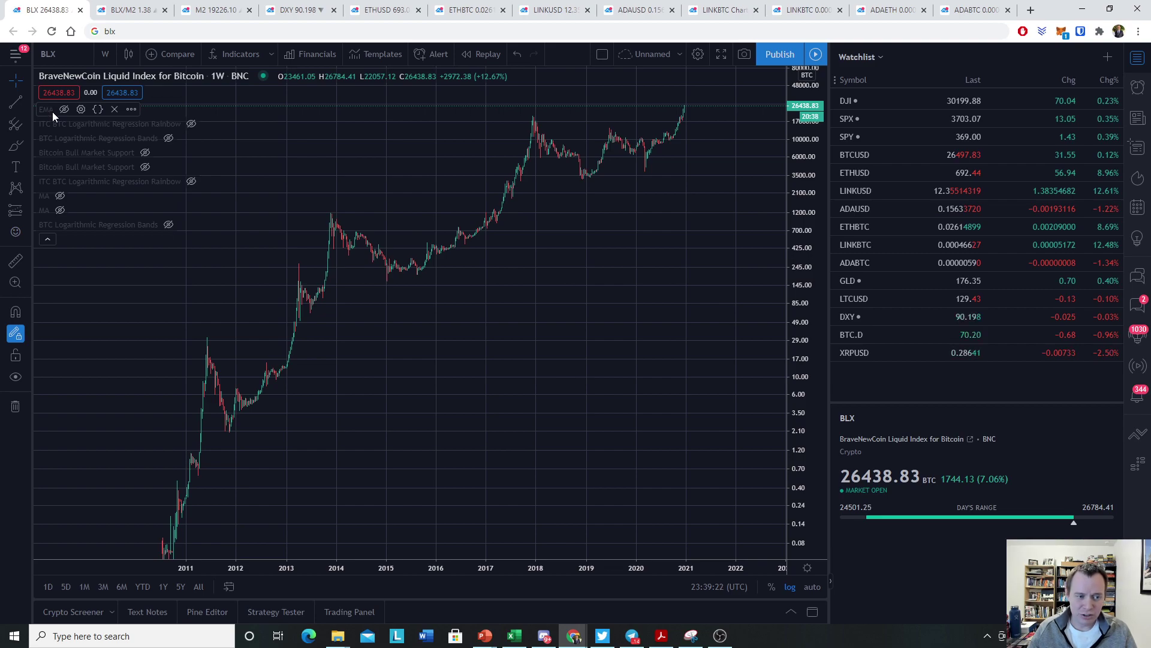
pyautogui.click(168, 138)
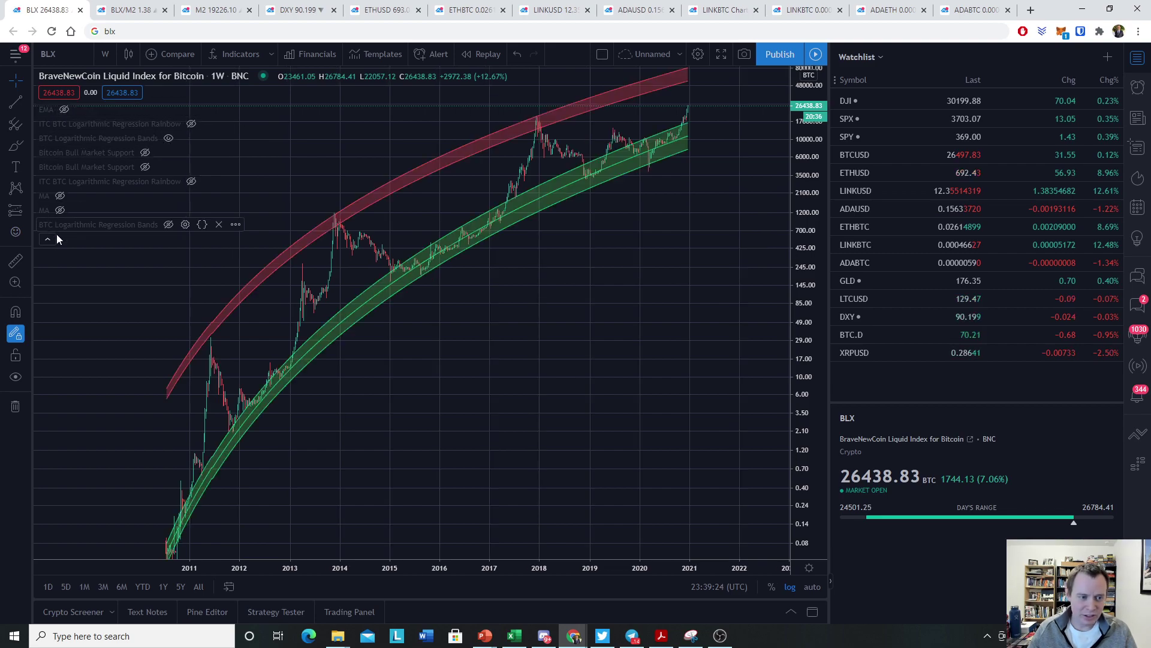
pyautogui.click(48, 239)
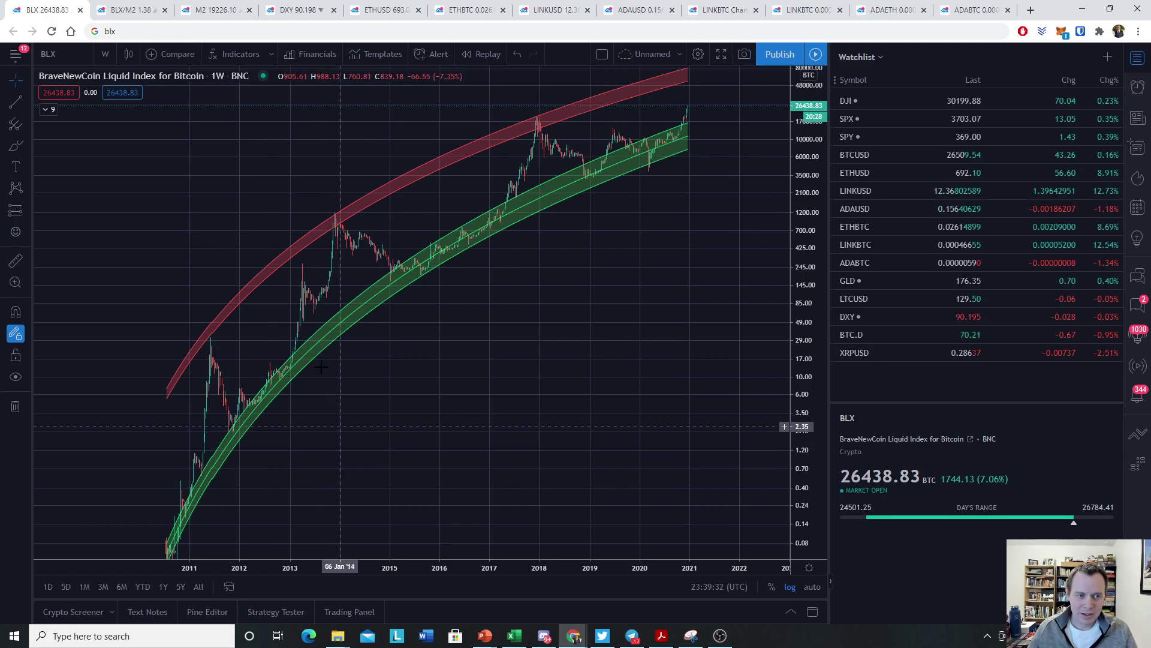
# Switch to the M2 Money Stock chart and hide its Bitcoin Bull Market Support indicator
pyautogui.hotkey('ctrl', '3')
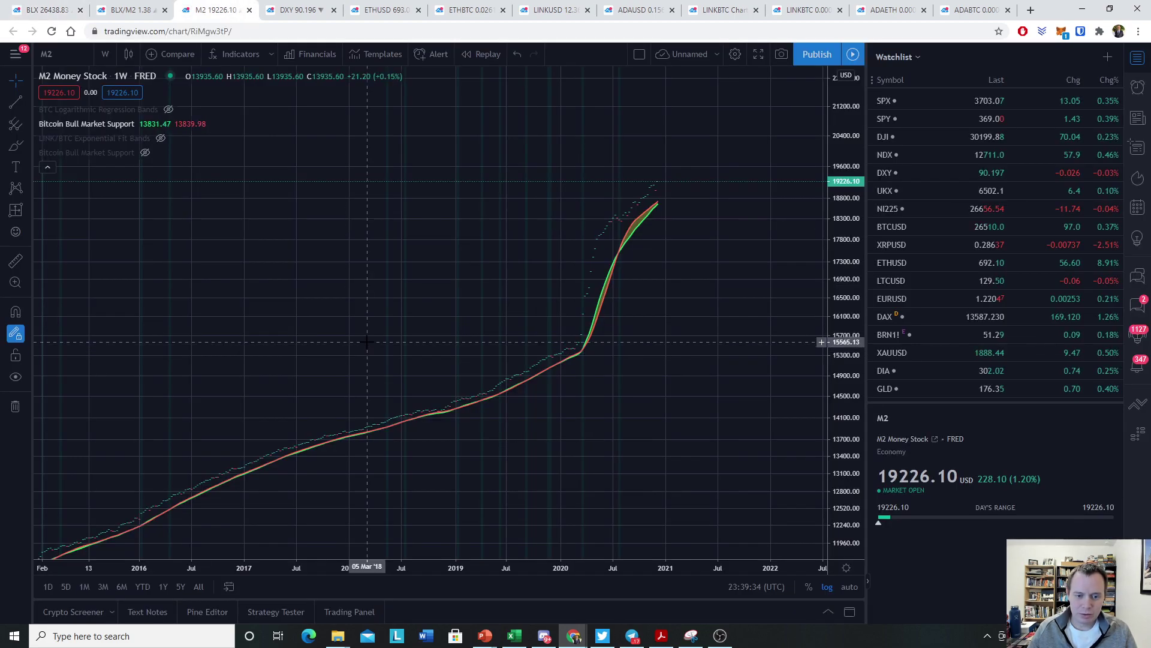
pyautogui.scroll(-5, 674, 448)
pyautogui.hscroll(3, 674, 448)
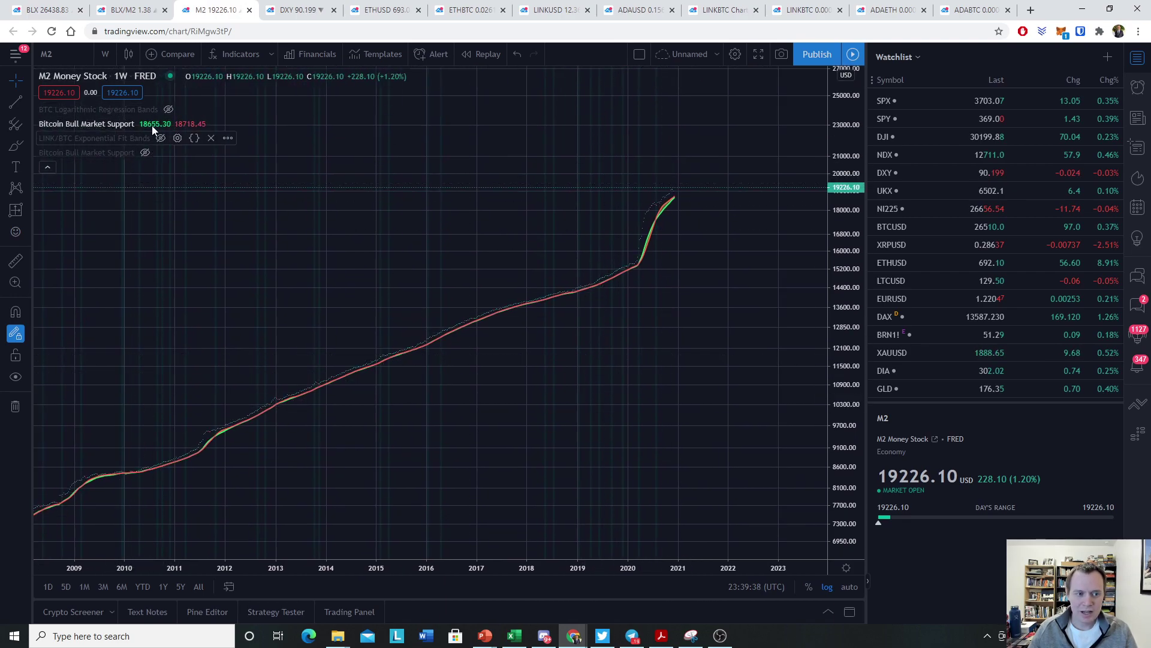
pyautogui.click(144, 124)
pyautogui.click(46, 167)
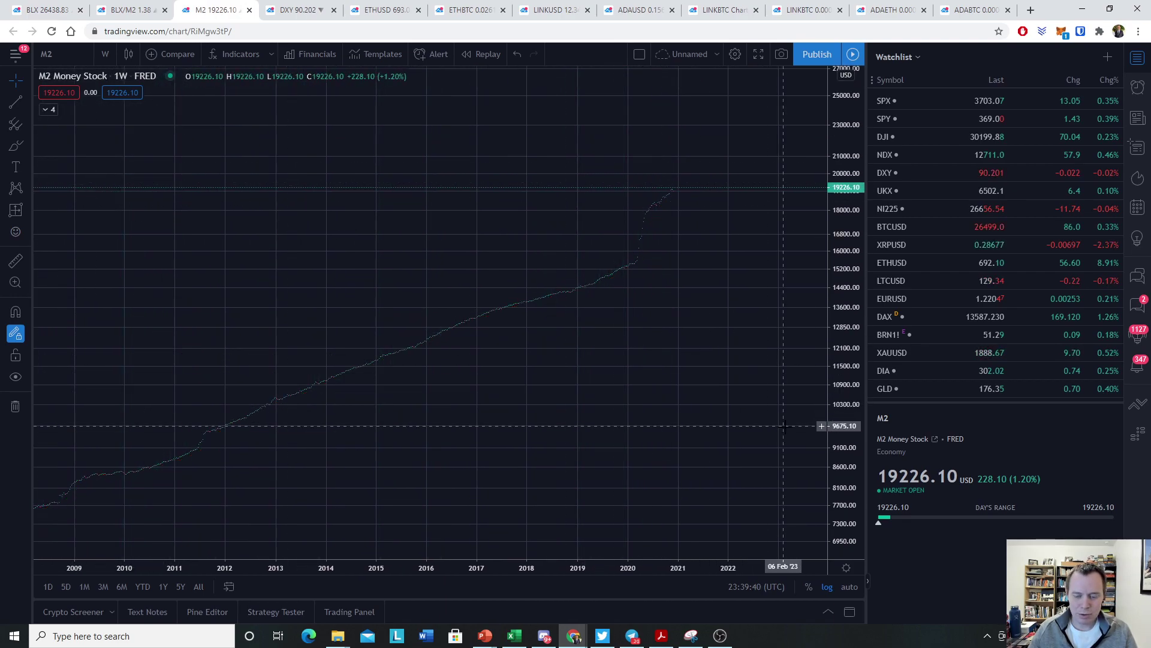
# Zoom and pan out so the M2 line spans about 2005 to 2026
pyautogui.scroll(3, 637, 262)
pyautogui.scroll(5, 610, 290)
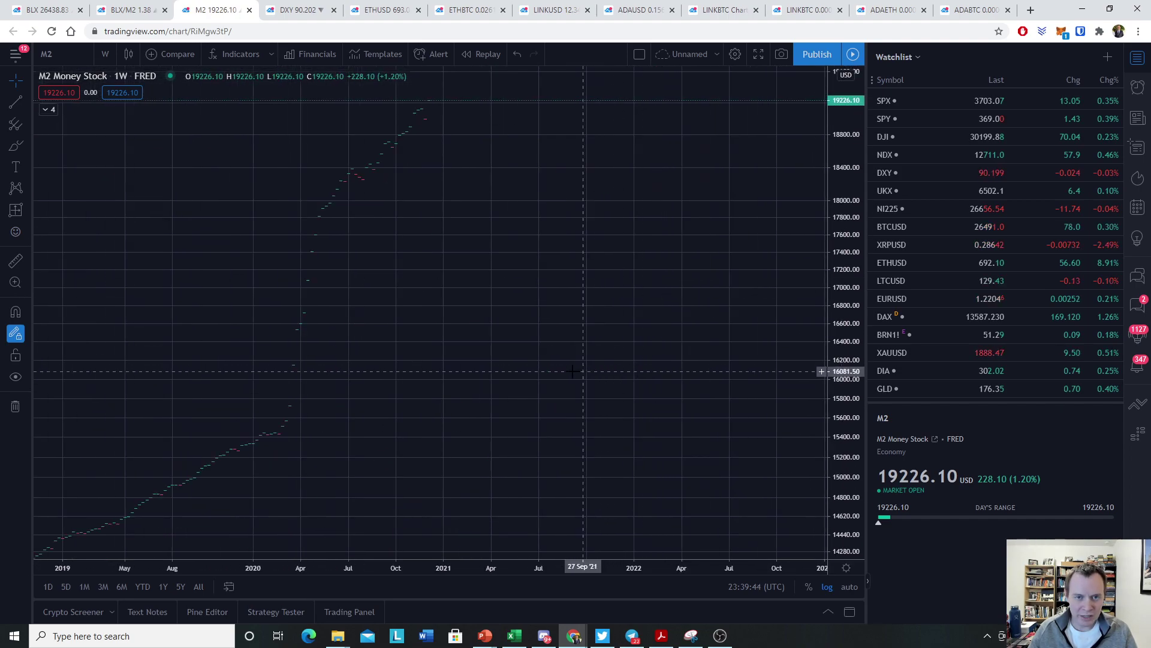
pyautogui.scroll(2, 666, 360)
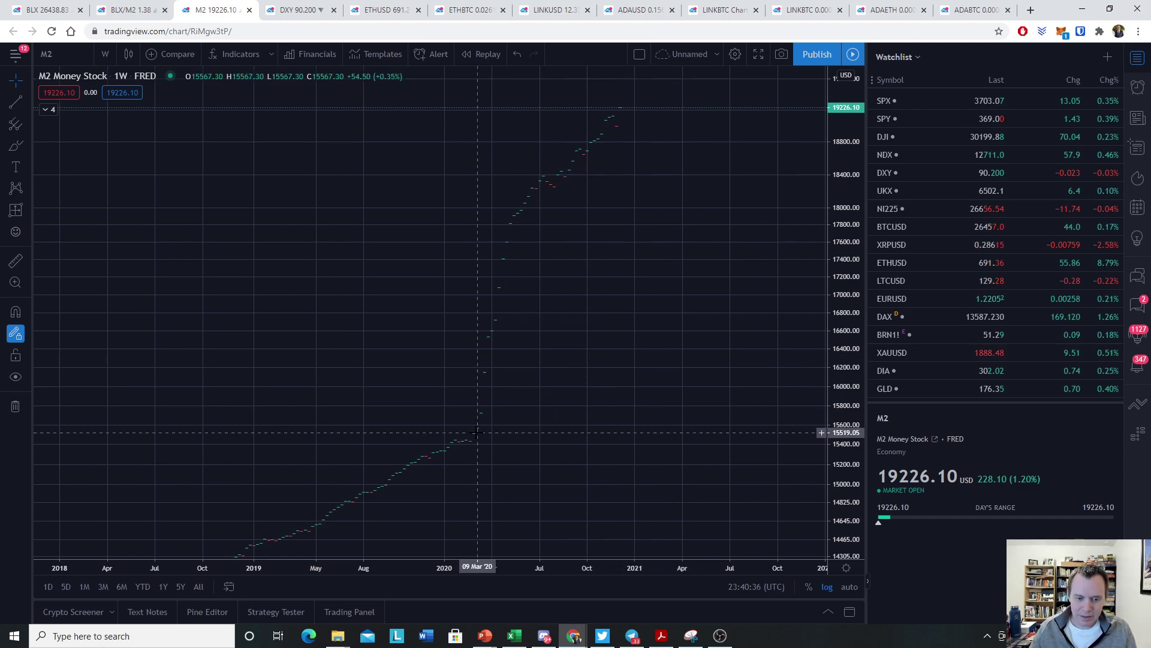
pyautogui.moveTo(483, 437); pyautogui.dragTo(756, 127)
pyautogui.scroll(-3, 646, 430)
pyautogui.scroll(-3, 733, 441)
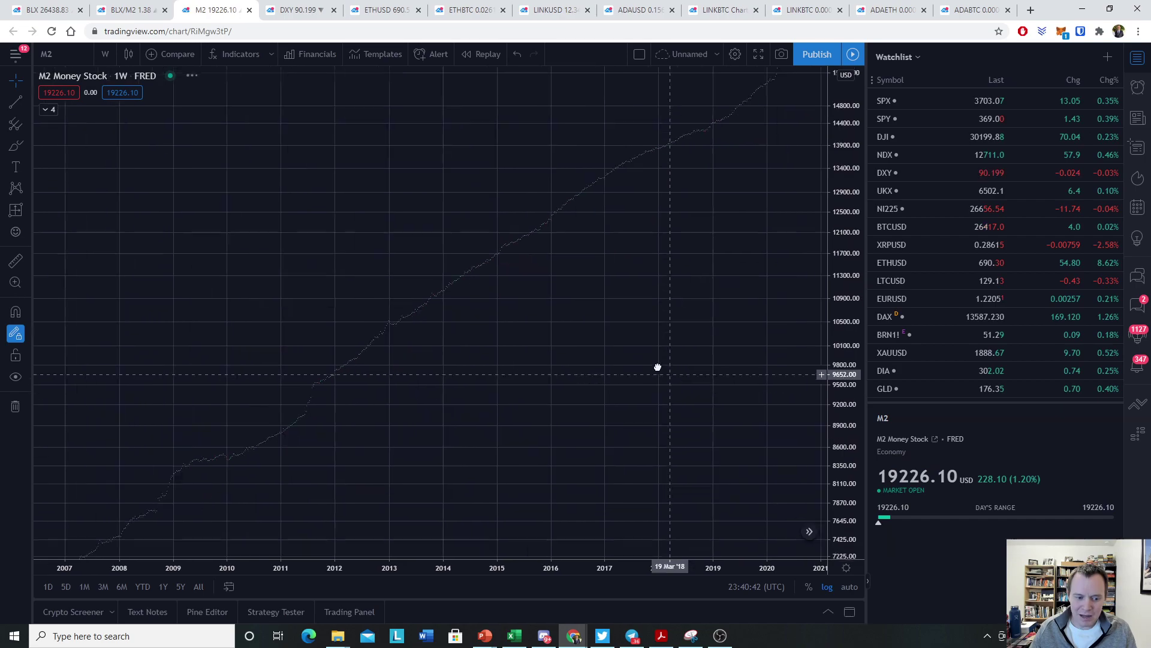
pyautogui.scroll(-3, 711, 329)
pyautogui.moveTo(711, 330); pyautogui.dragTo(558, 354)
pyautogui.scroll(-1, 558, 354)
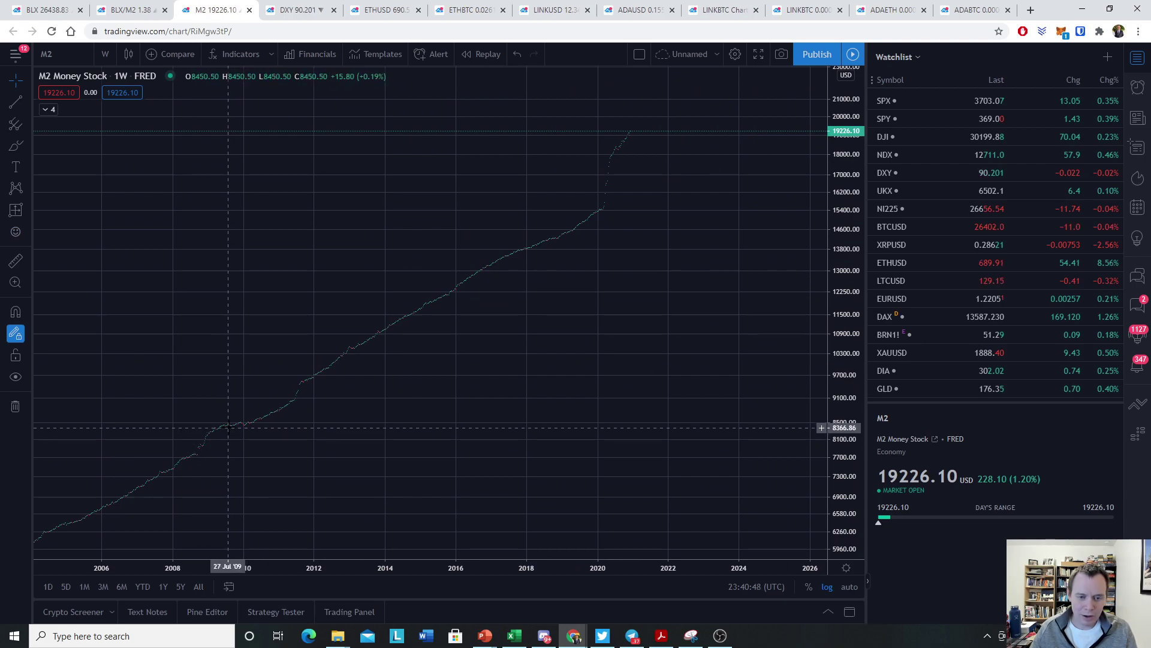
# Draw a cyan M2 trend line from January 2009 through February 2020, extended to 2023
pyautogui.click(16, 102)
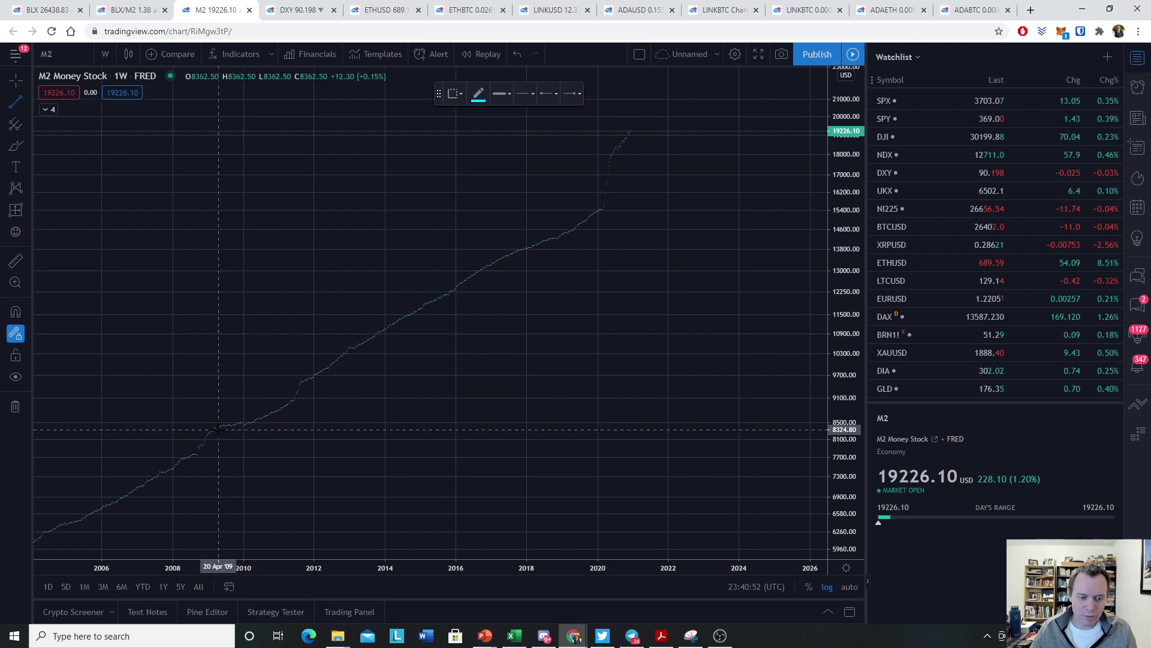
pyautogui.click(209, 432)
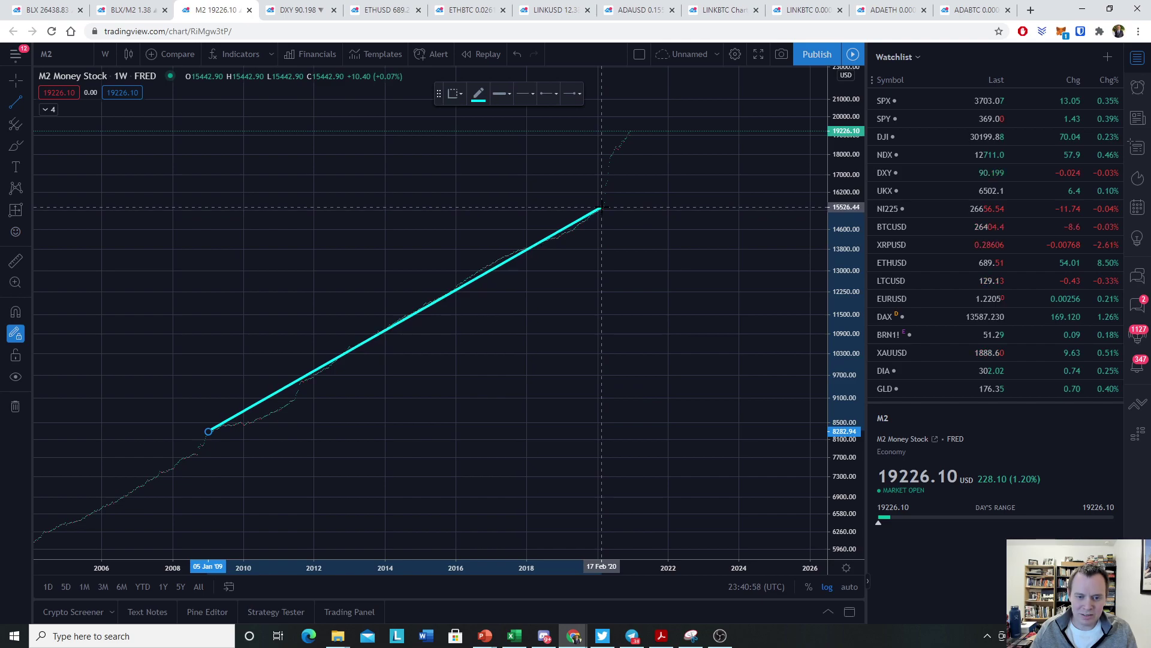
pyautogui.click(601, 207)
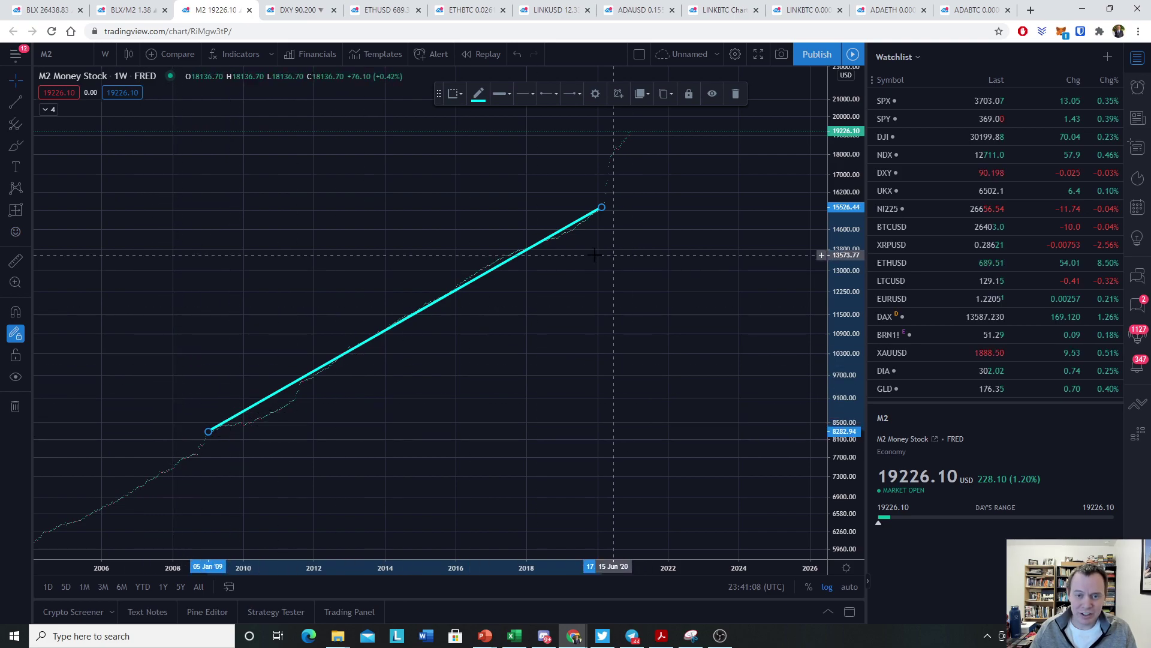
pyautogui.moveTo(604, 286); pyautogui.dragTo(450, 354)
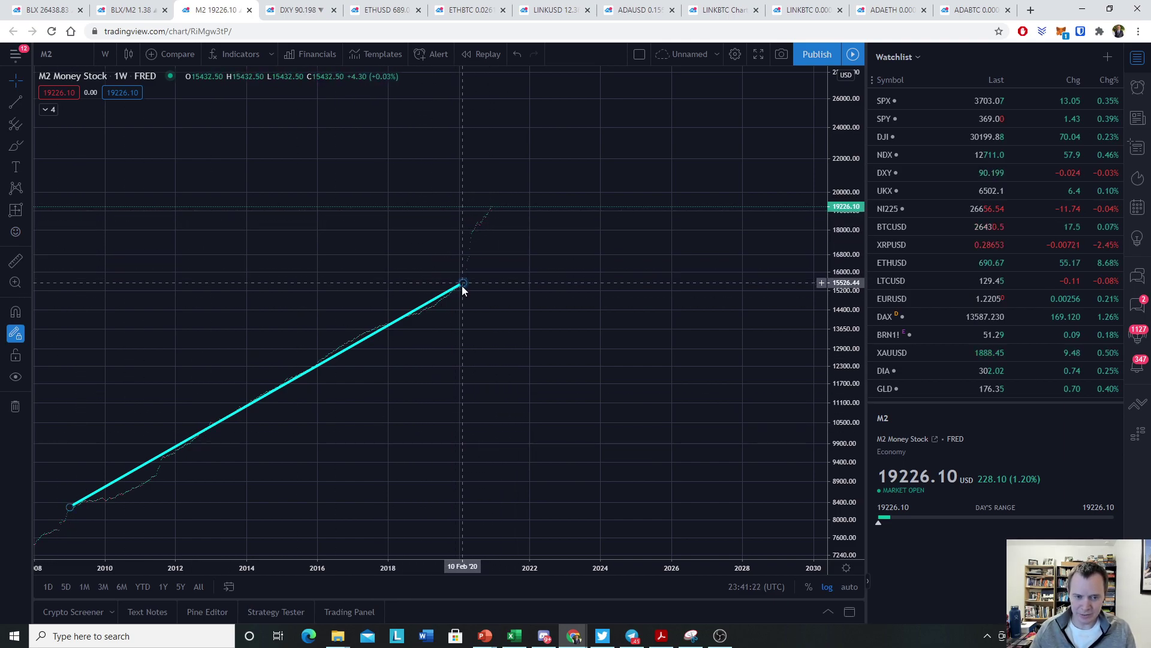
pyautogui.moveTo(465, 282); pyautogui.dragTo(590, 208)
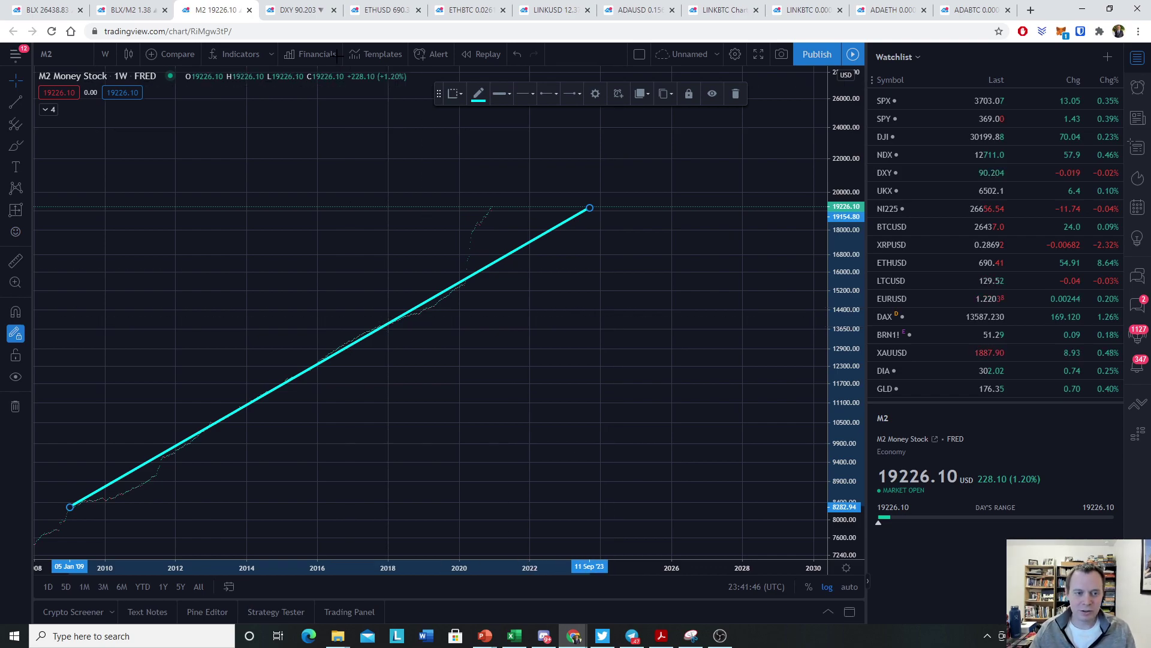
# Switch to the DXY chart and hide its moving-average lines
pyautogui.click(295, 10)
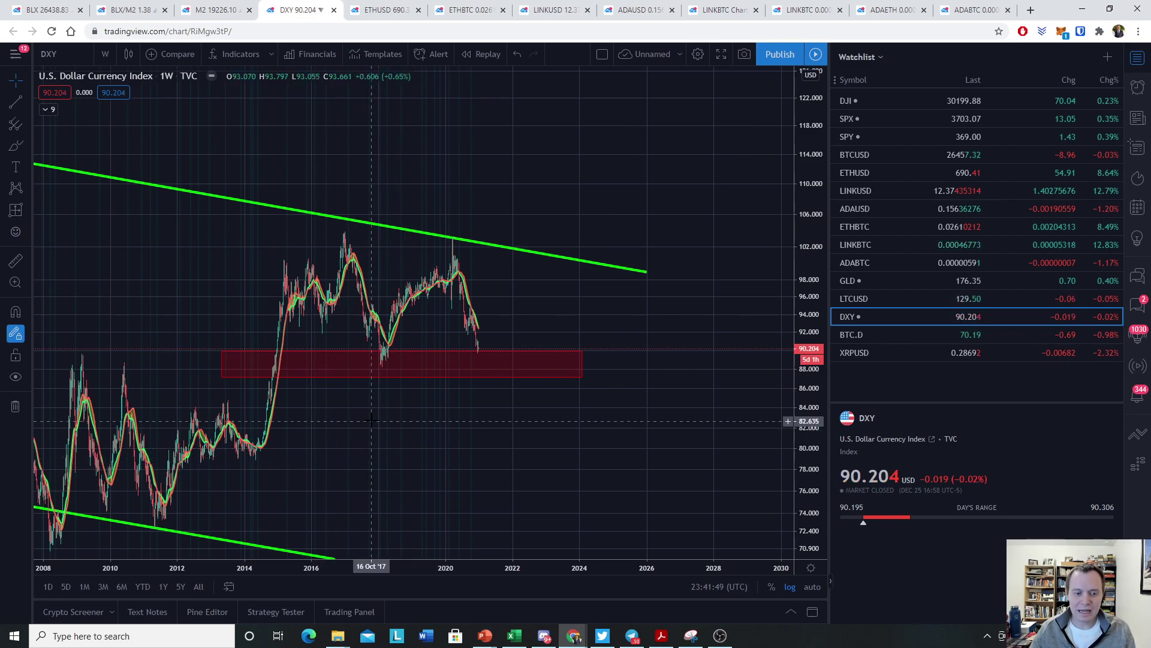
pyautogui.moveTo(424, 502); pyautogui.dragTo(578, 424)
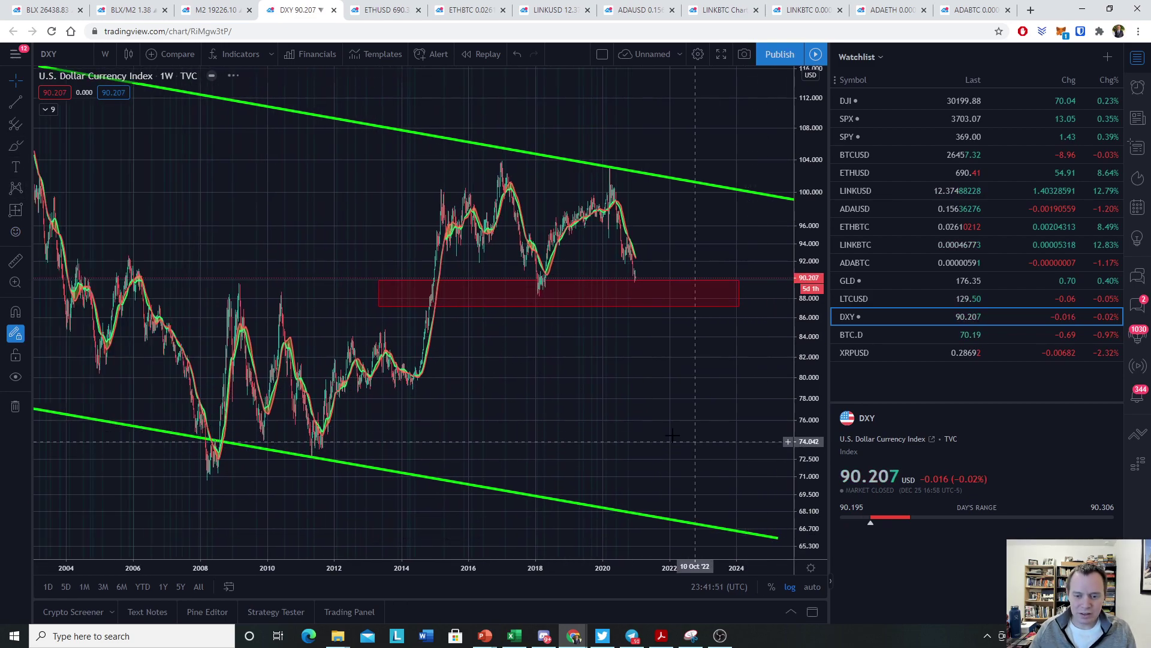
pyautogui.scroll(4, 660, 431)
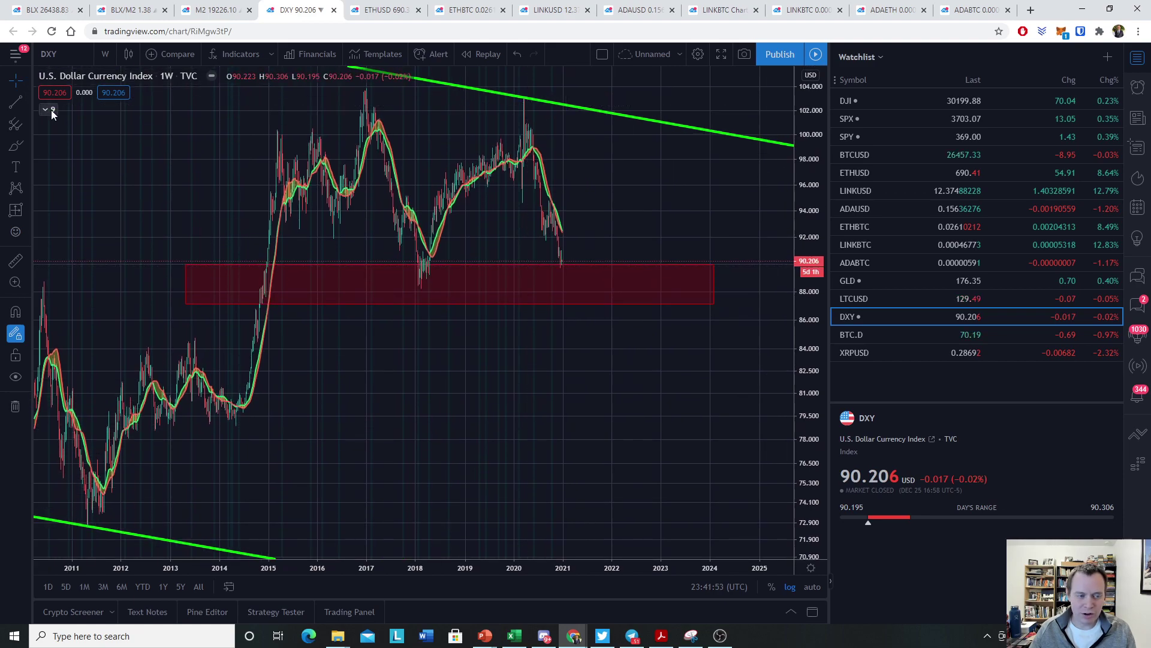
pyautogui.click(145, 153)
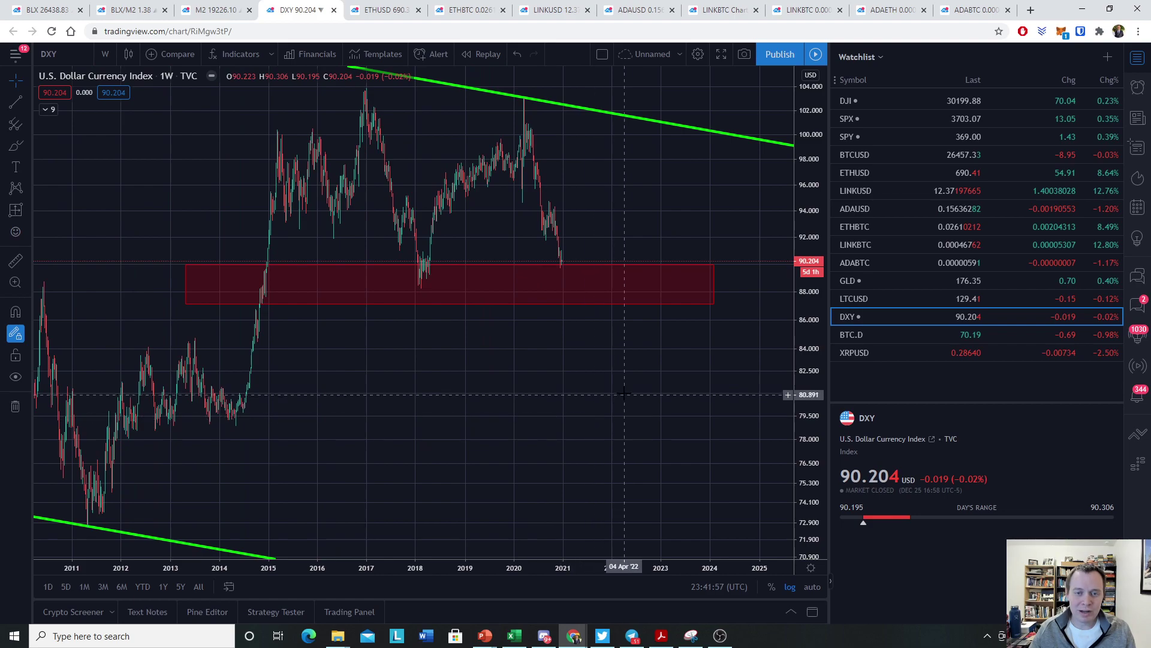
pyautogui.moveTo(624, 393); pyautogui.dragTo(630, 474)
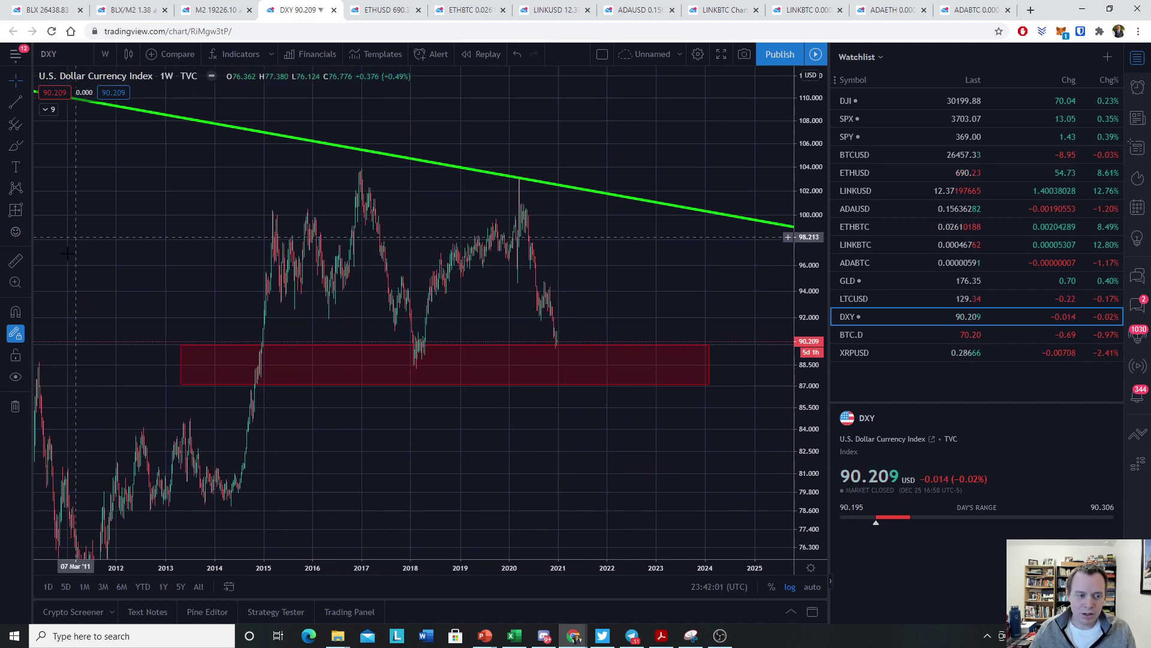
# Measure the DXY 2017–18 decline (−15.10%) and 2014–15 rally (+26.07%) with Date and Price Range
pyautogui.click(28, 210)
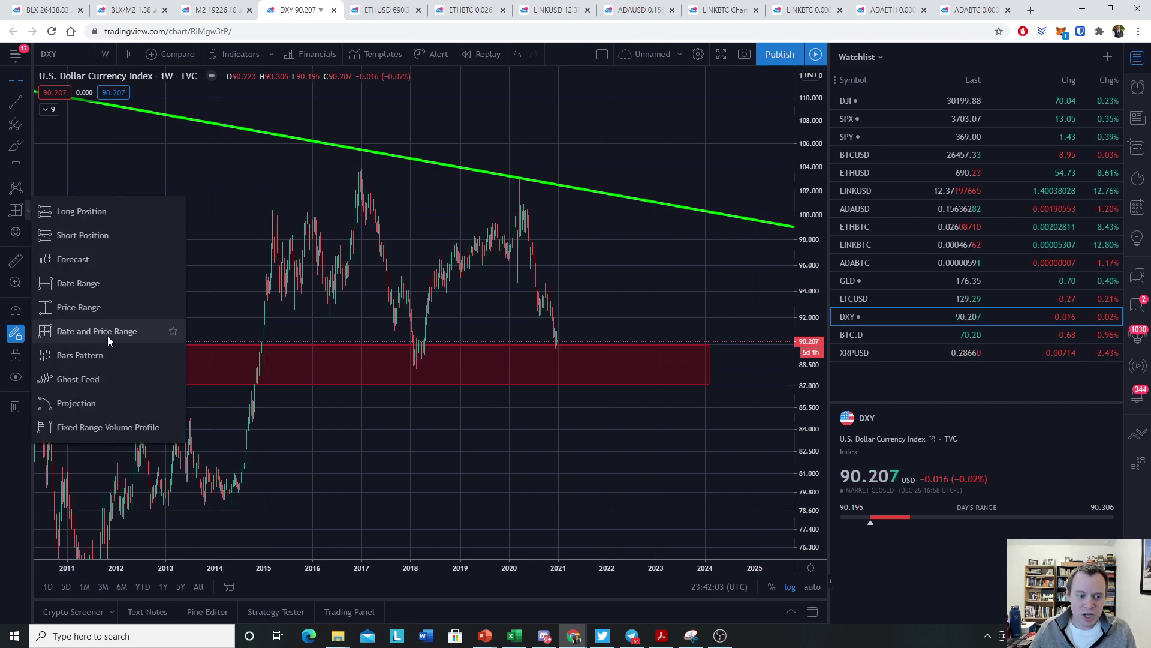
pyautogui.click(90, 331)
pyautogui.click(362, 169)
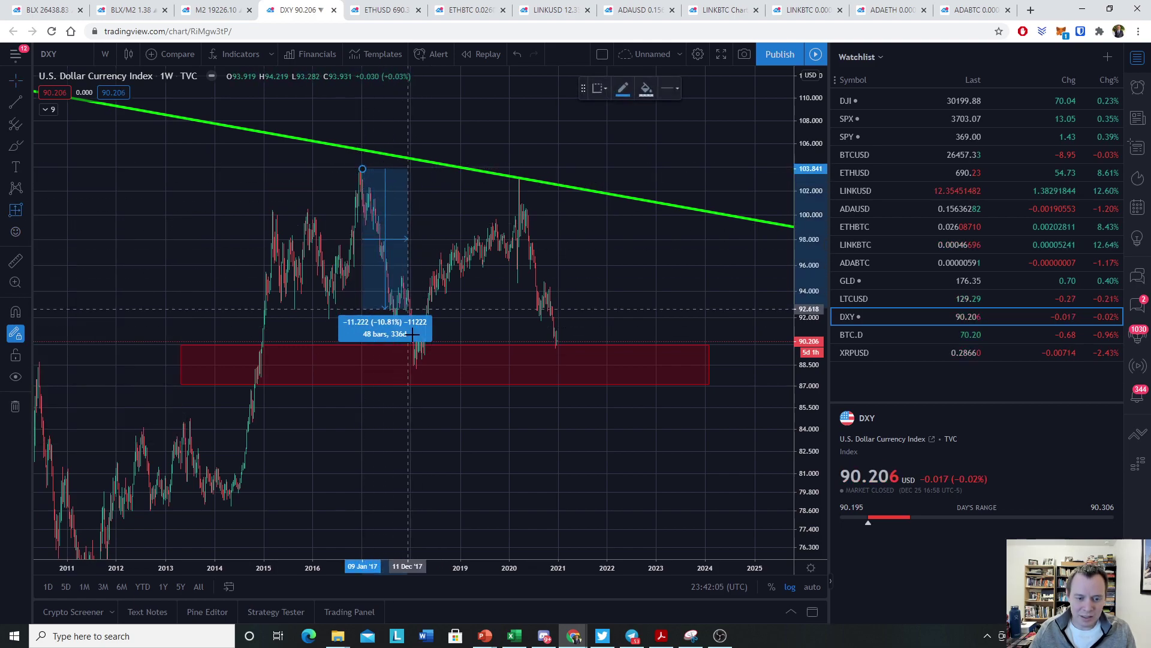
pyautogui.click(416, 370)
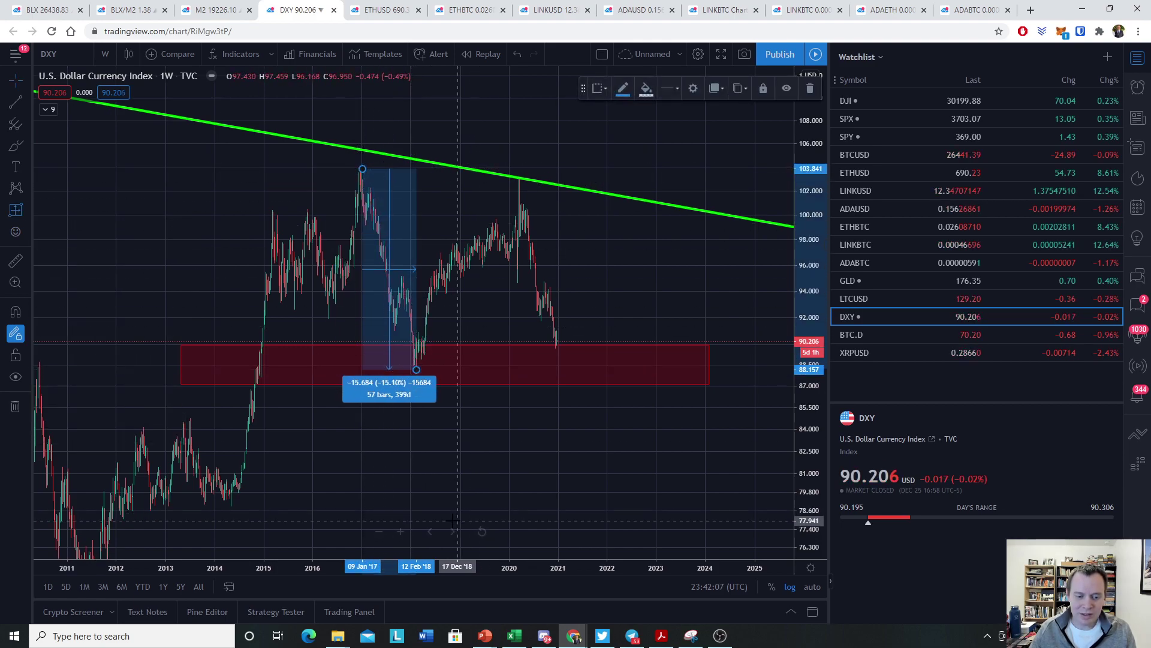
pyautogui.click(226, 498)
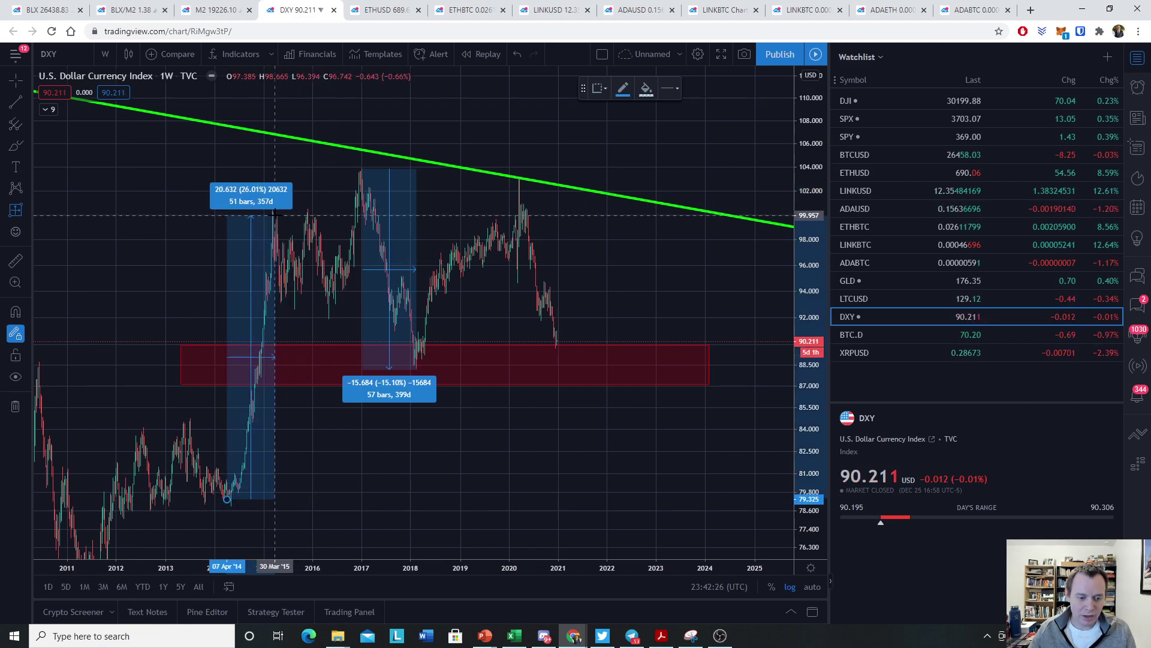
pyautogui.click(273, 215)
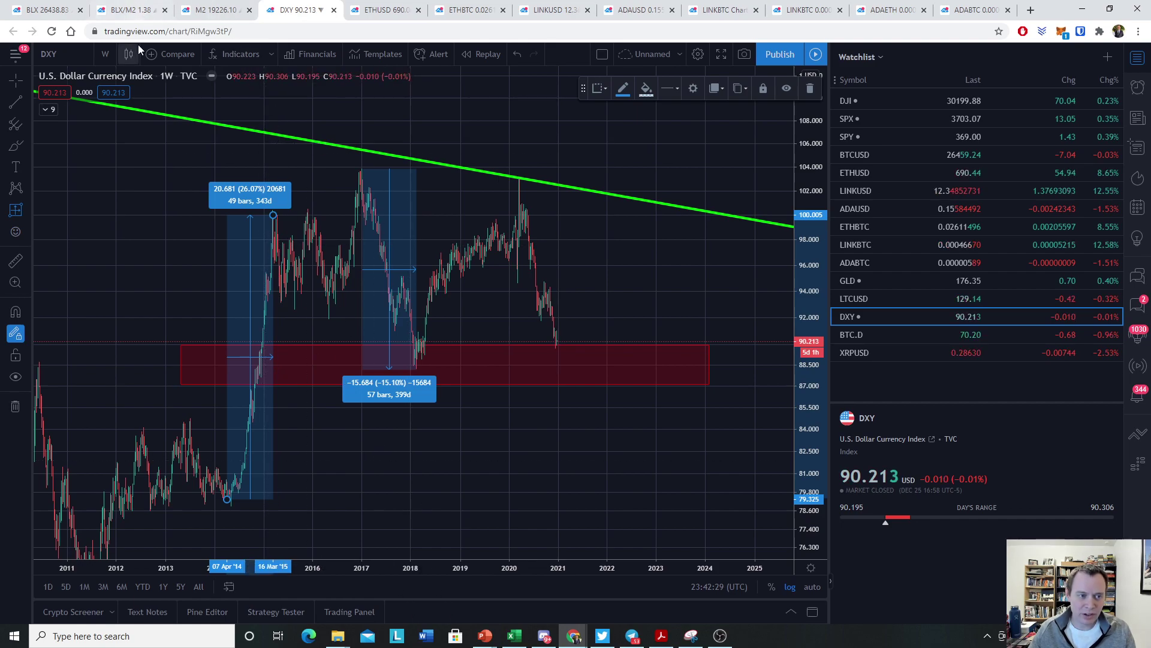
# Measure the DXY drop from the 2020 peak (−12.88% over 40 bars), then return to M2
pyautogui.click(46, 9)
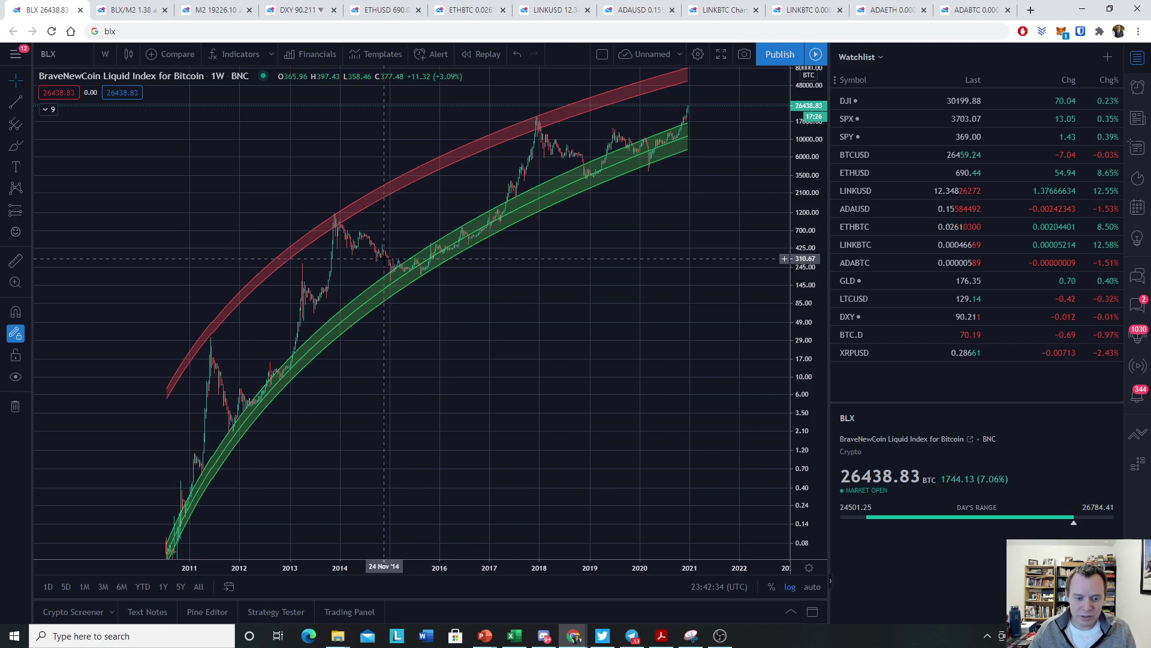
pyautogui.click(288, 5)
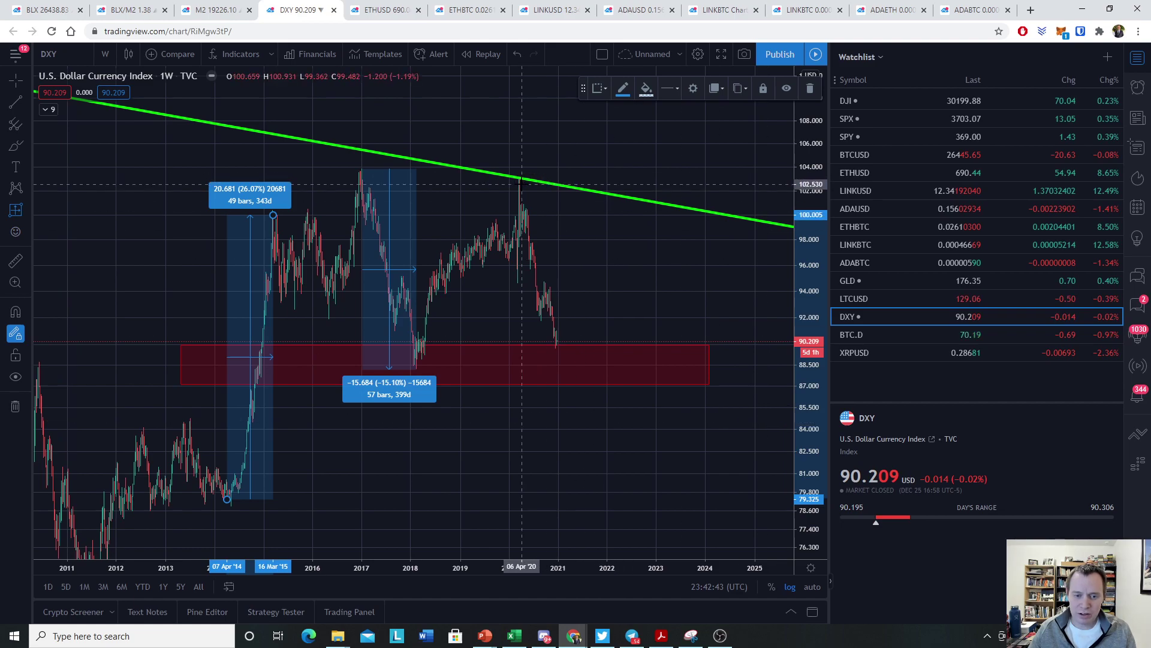
pyautogui.click(27, 214)
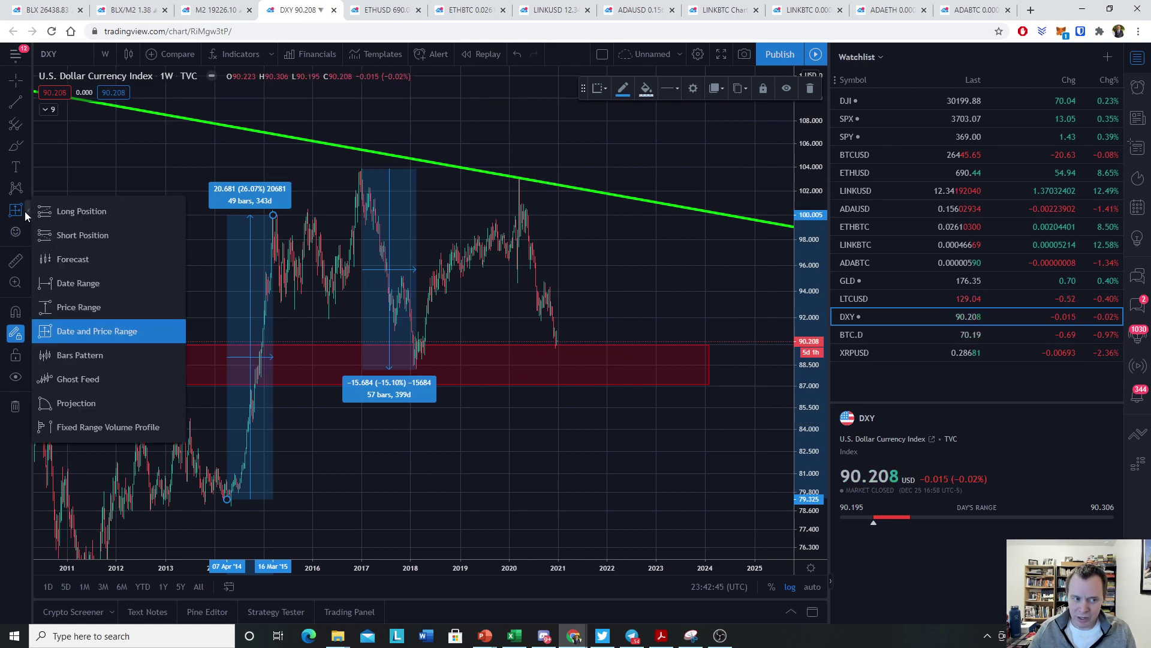
pyautogui.click(66, 331)
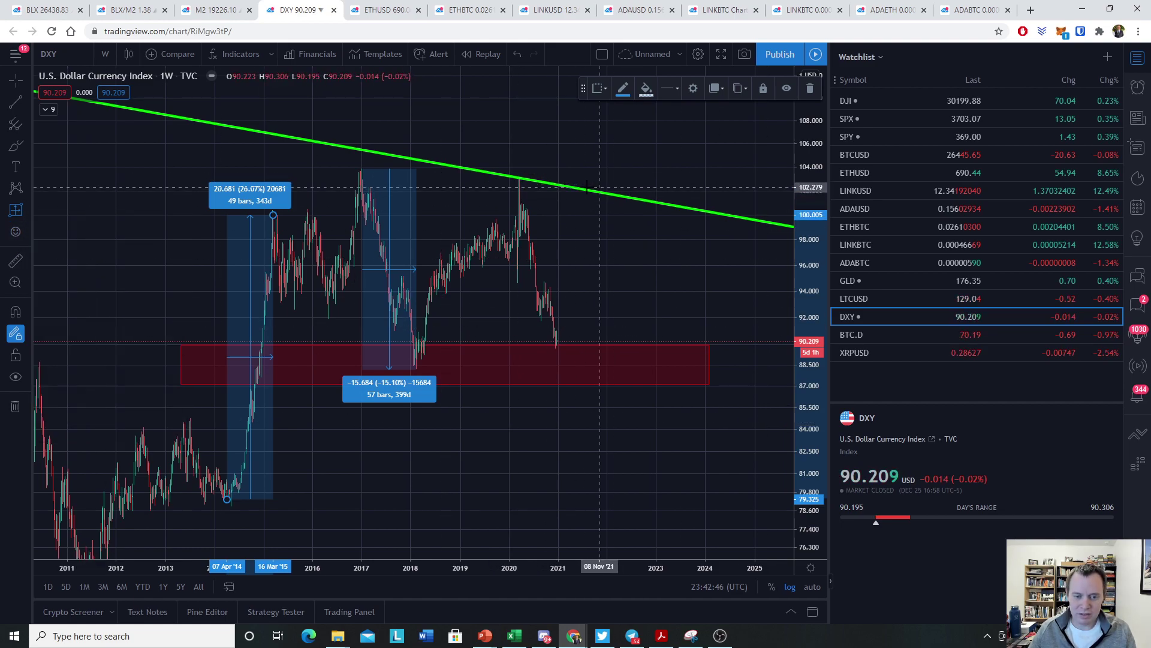
pyautogui.click(519, 178)
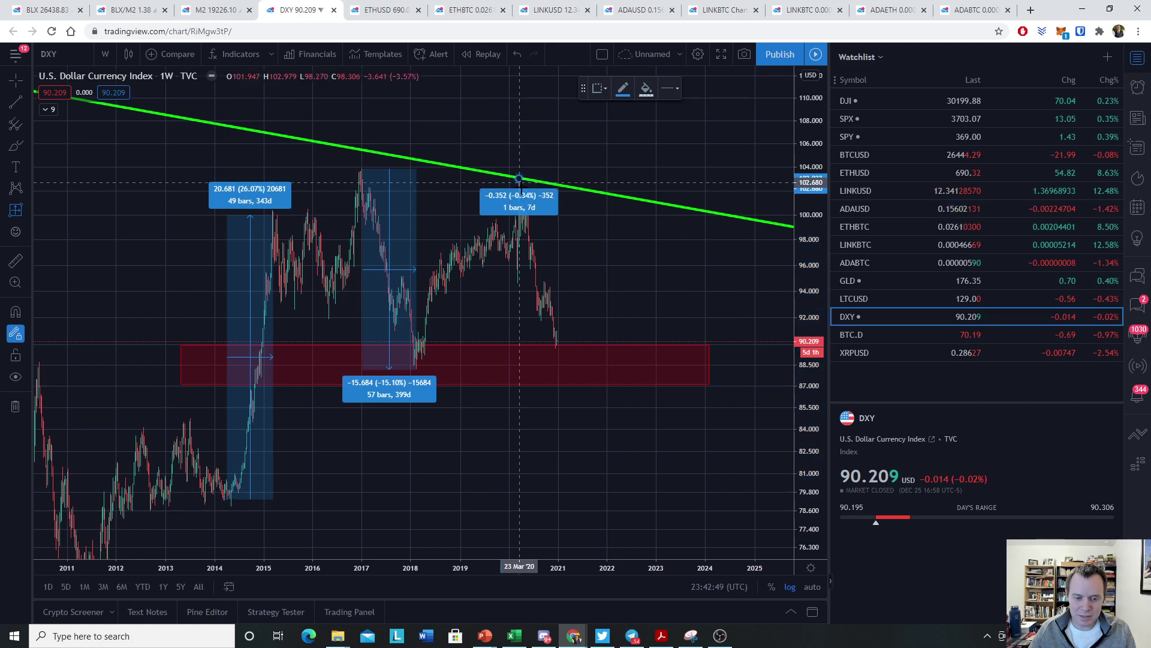
pyautogui.click(557, 347)
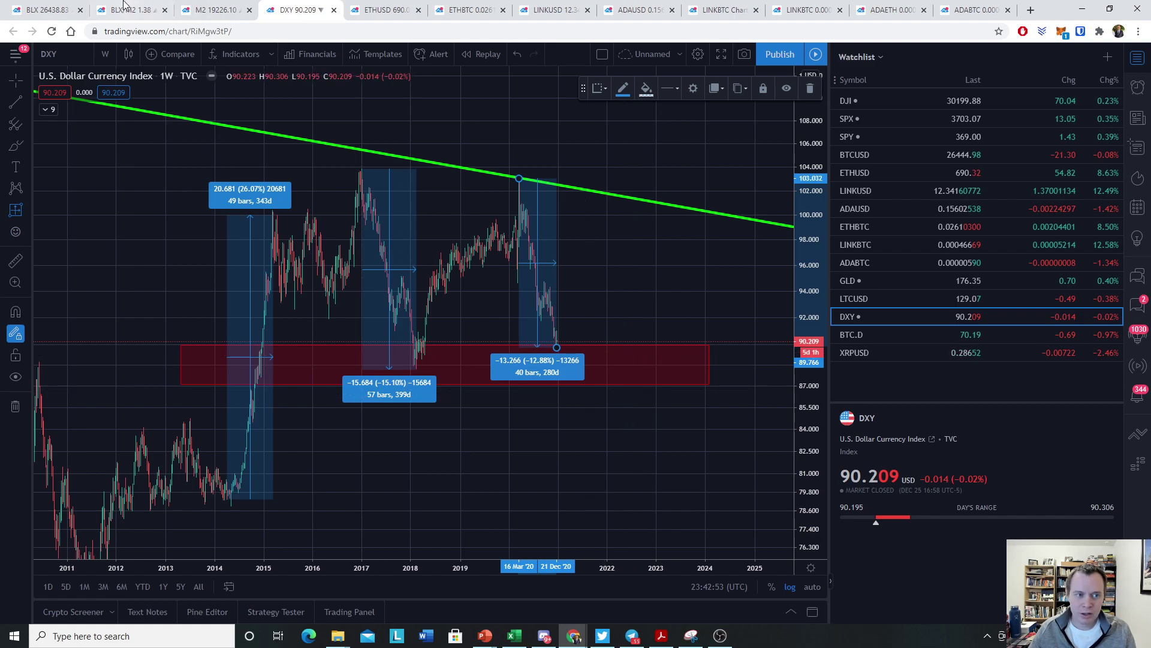
pyautogui.click(210, 10)
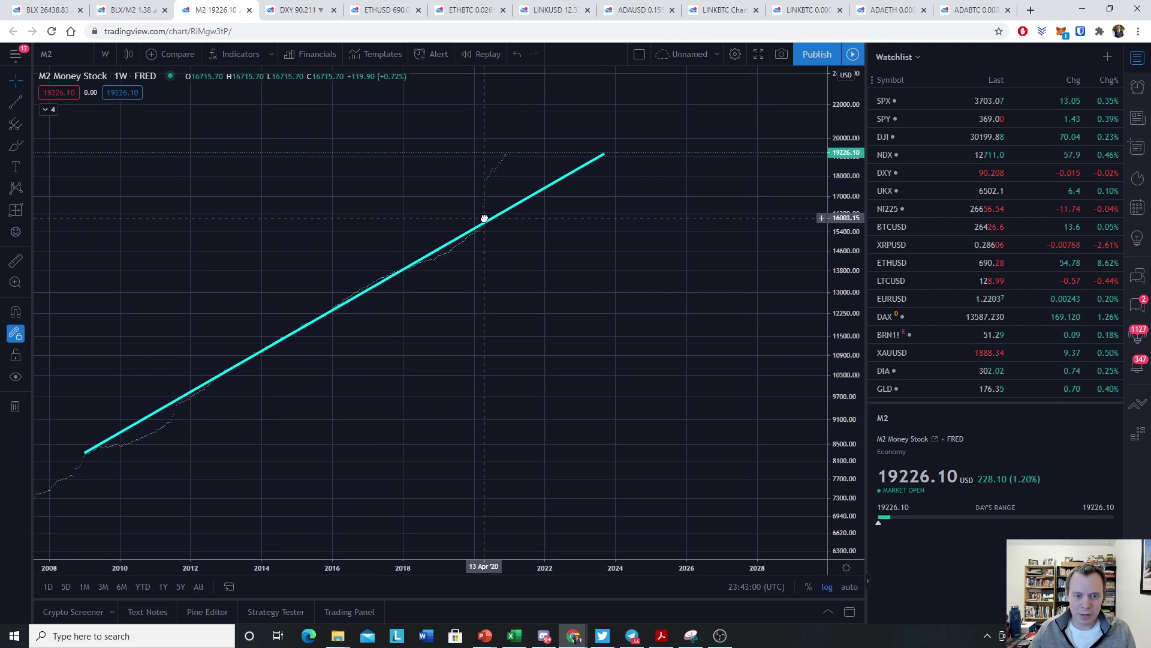
# Measure the M2 rise from the March 2020 trend line: 3327.55 (21.11%) over 38 bars
pyautogui.click(15, 210)
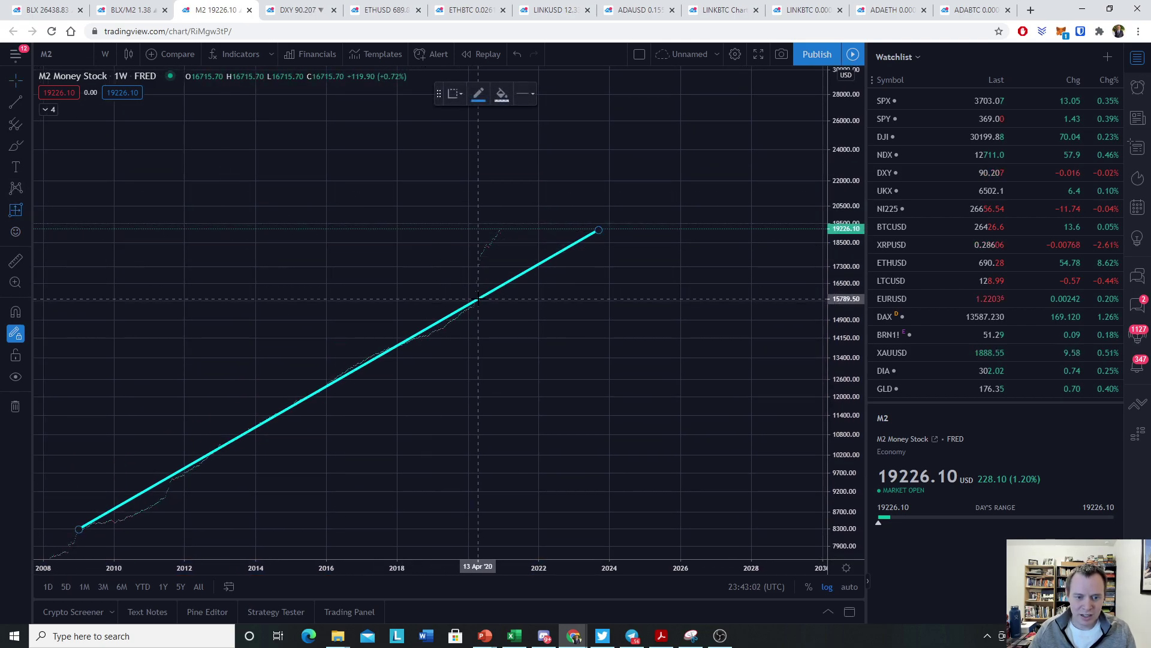
pyautogui.click(475, 299)
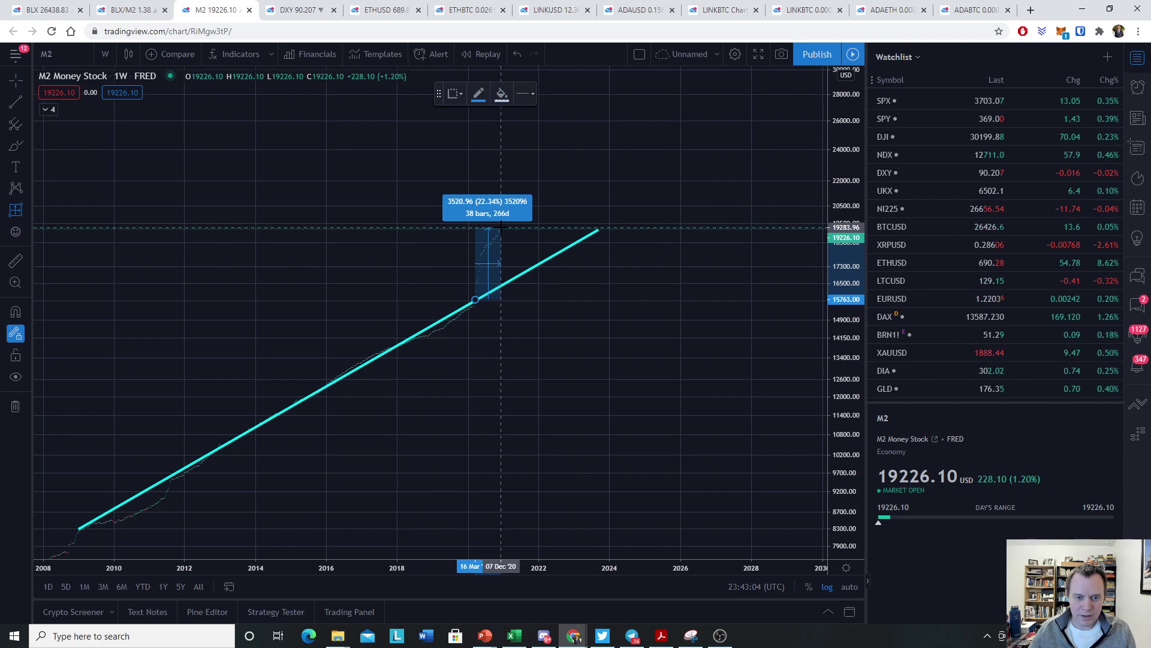
pyautogui.click(500, 231)
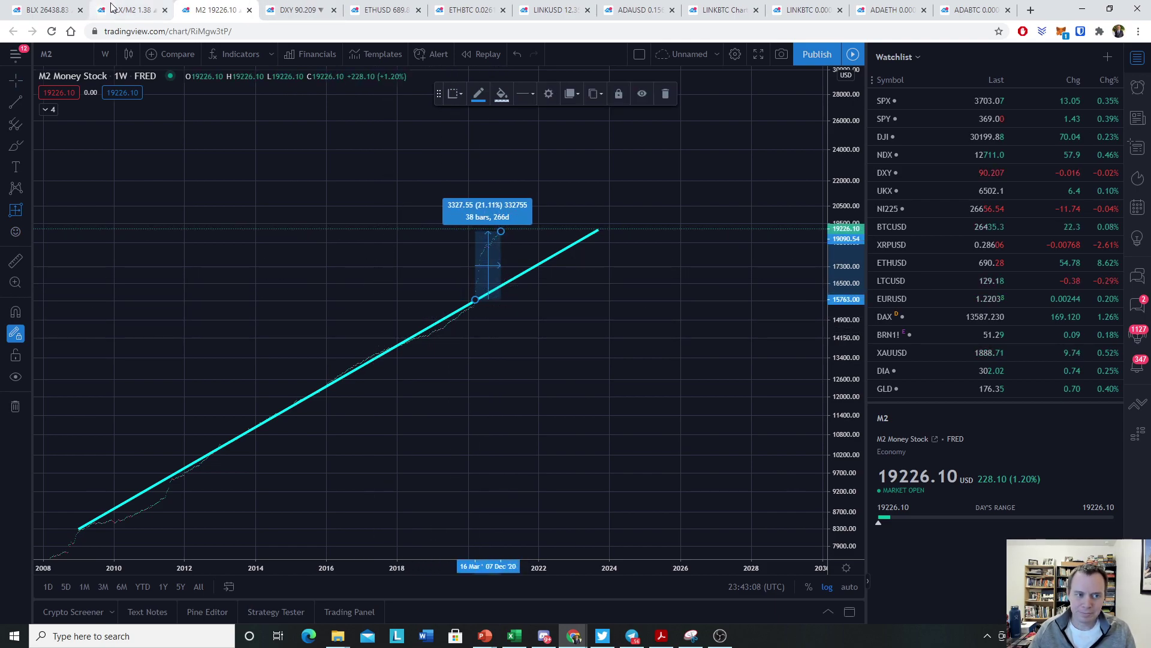
pyautogui.click(295, 9)
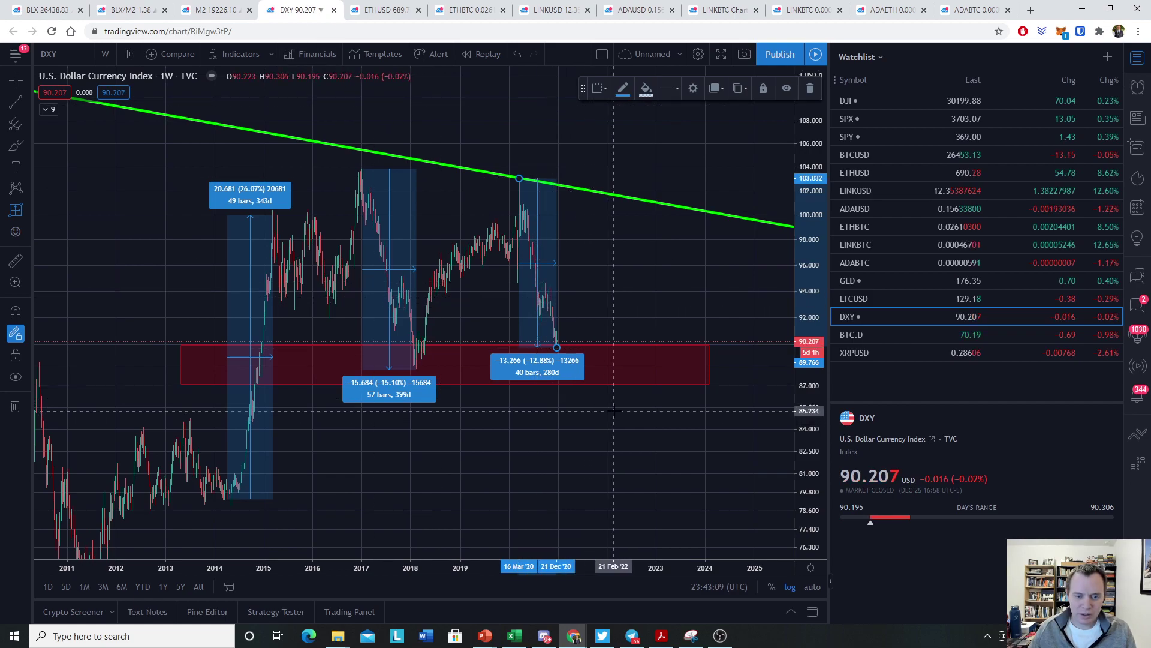
# Brush an orange circle on the DXY 2018 low and a wavy rise from the 2021 low
pyautogui.click(15, 146)
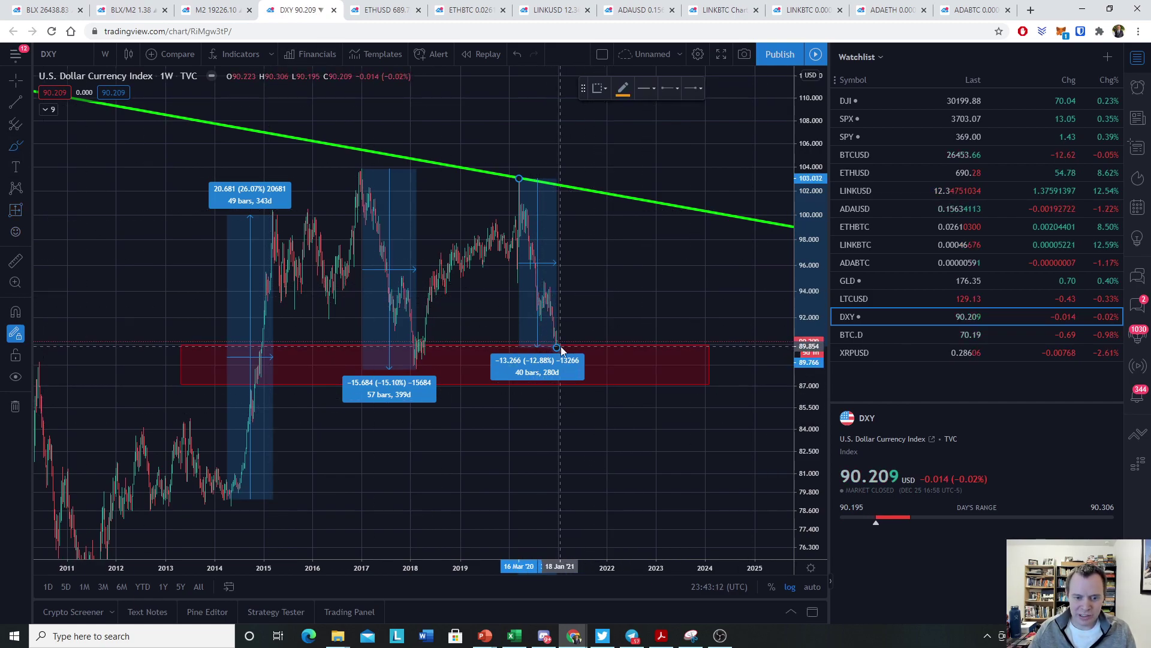
pyautogui.moveTo(561, 349); pyautogui.dragTo(562, 361)
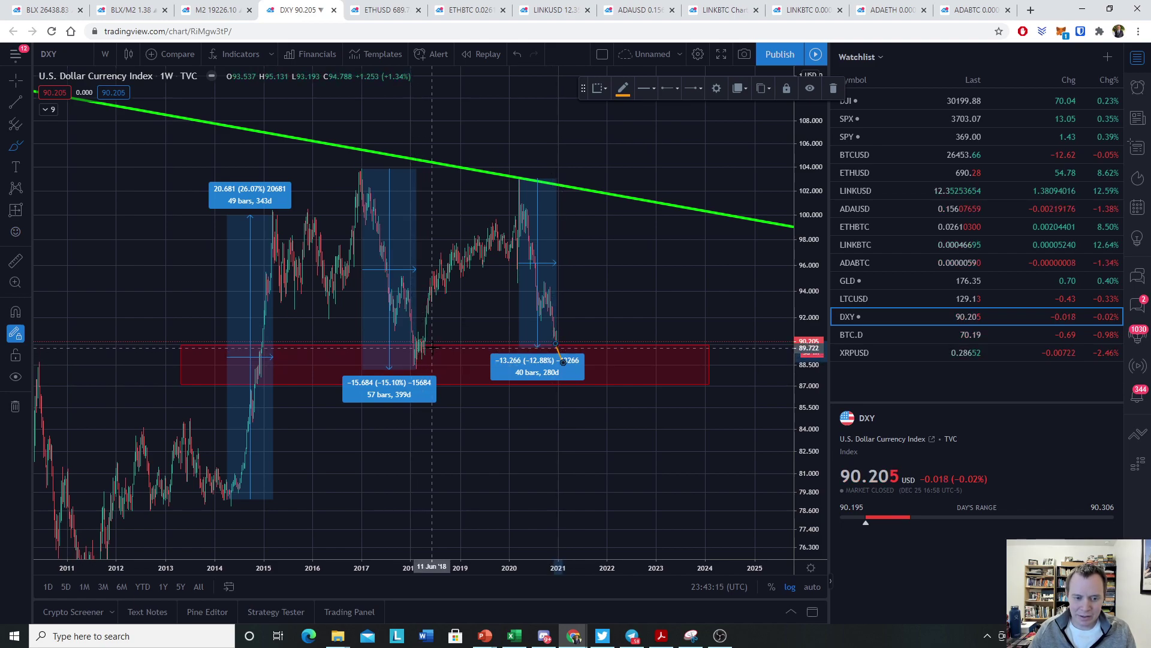
pyautogui.moveTo(430, 348)
pyautogui.mouseDown()
pyautogui.moveTo(405, 359)
pyautogui.moveTo(431, 347)
pyautogui.mouseUp()
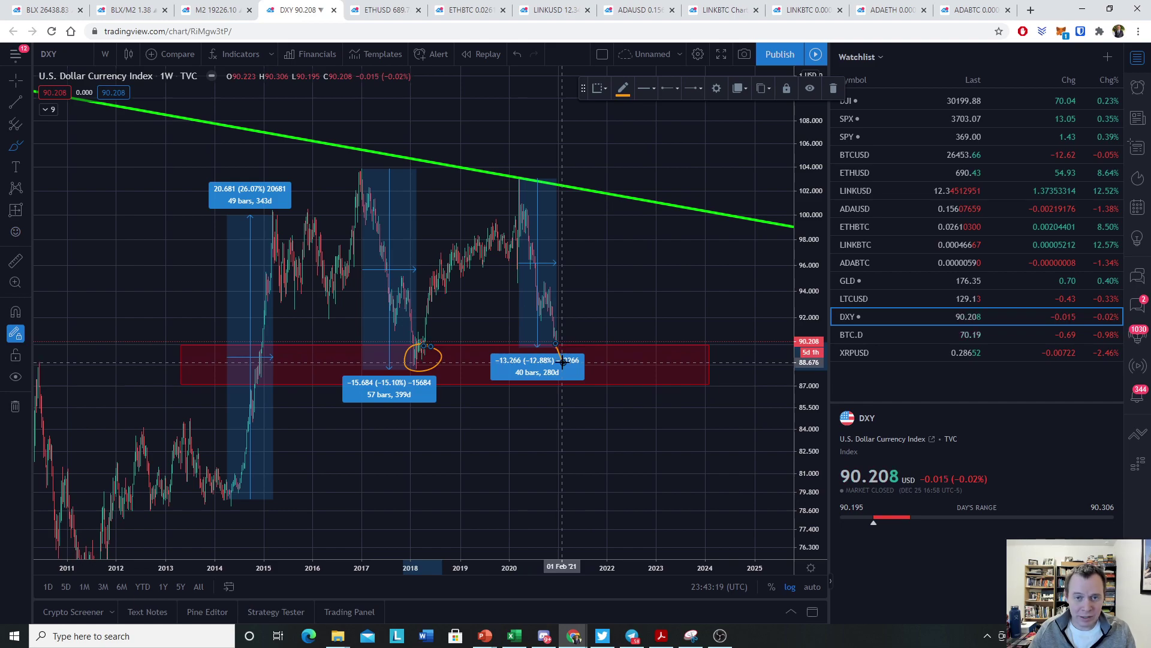
pyautogui.moveTo(571, 353); pyautogui.dragTo(652, 267)
# Sketch an orange brush path falling from the DXY 2021 low
pyautogui.scroll(-3, 640, 364)
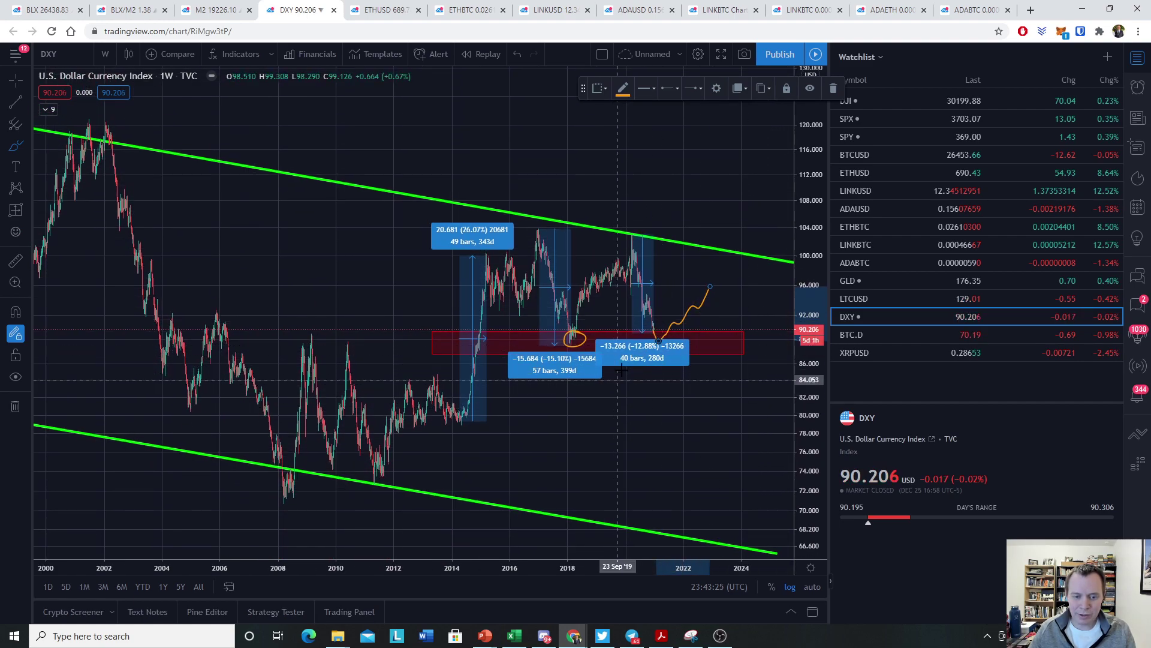
pyautogui.moveTo(659, 358)
pyautogui.mouseDown()
pyautogui.moveTo(717, 414)
pyautogui.moveTo(727, 480)
pyautogui.mouseUp()
pyautogui.scroll(-4, 726, 480)
# Remove the range-measure boxes and orange projection paths, keeping channel, red zone and 2018 circle
pyautogui.moveTo(806, 396); pyautogui.dragTo(803, 458)
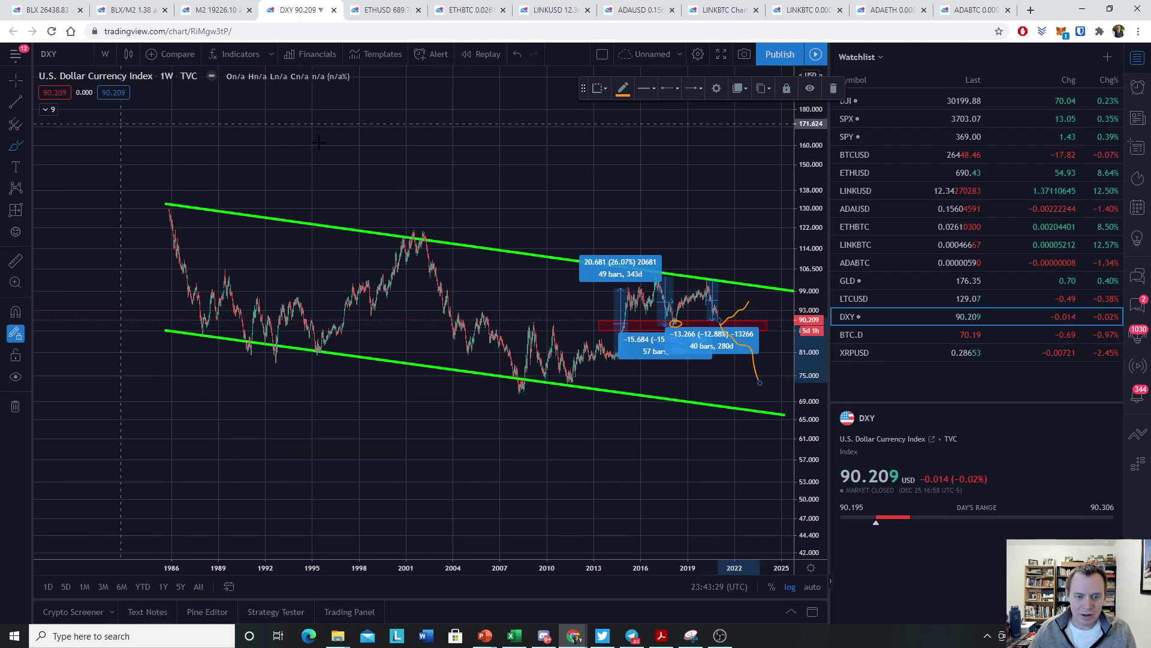
pyautogui.moveTo(258, 419); pyautogui.dragTo(162, 455)
pyautogui.moveTo(808, 473); pyautogui.dragTo(805, 372)
pyautogui.click(594, 341)
pyautogui.hotkey('ctrl', 'z')
pyautogui.hotkey('ctrl', 'z')
pyautogui.hotkey('ctrl', 'z')
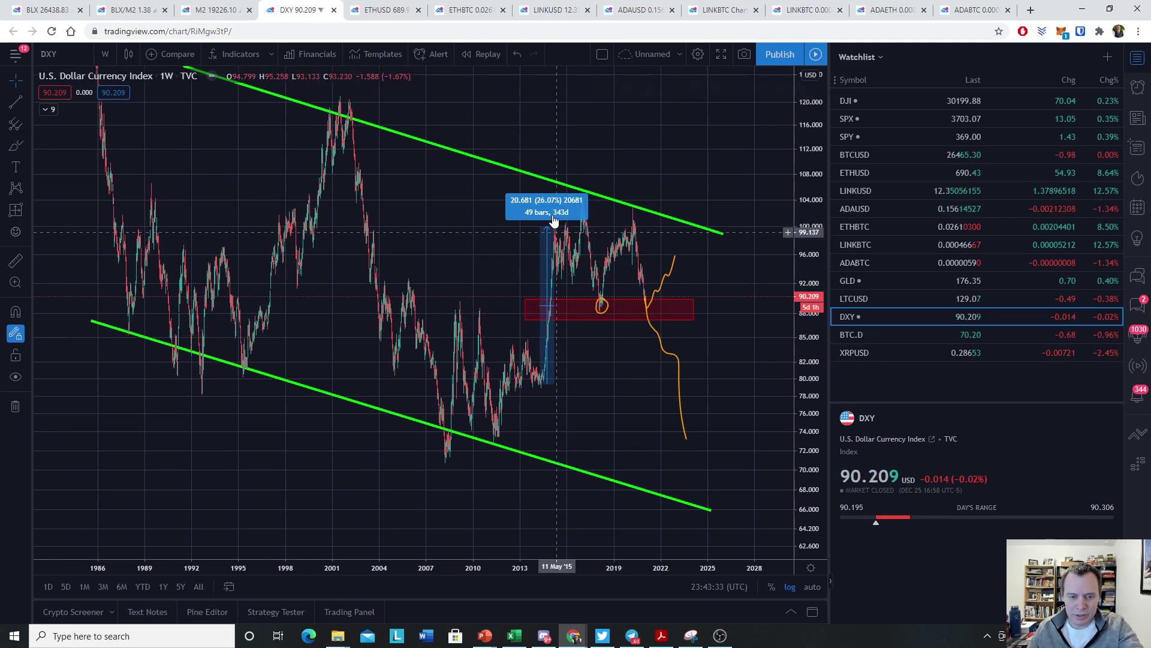
pyautogui.hotkey('ctrl', 'z')
pyautogui.hotkey('ctrl', 'z')
pyautogui.hotkey('ctrl', 'z')
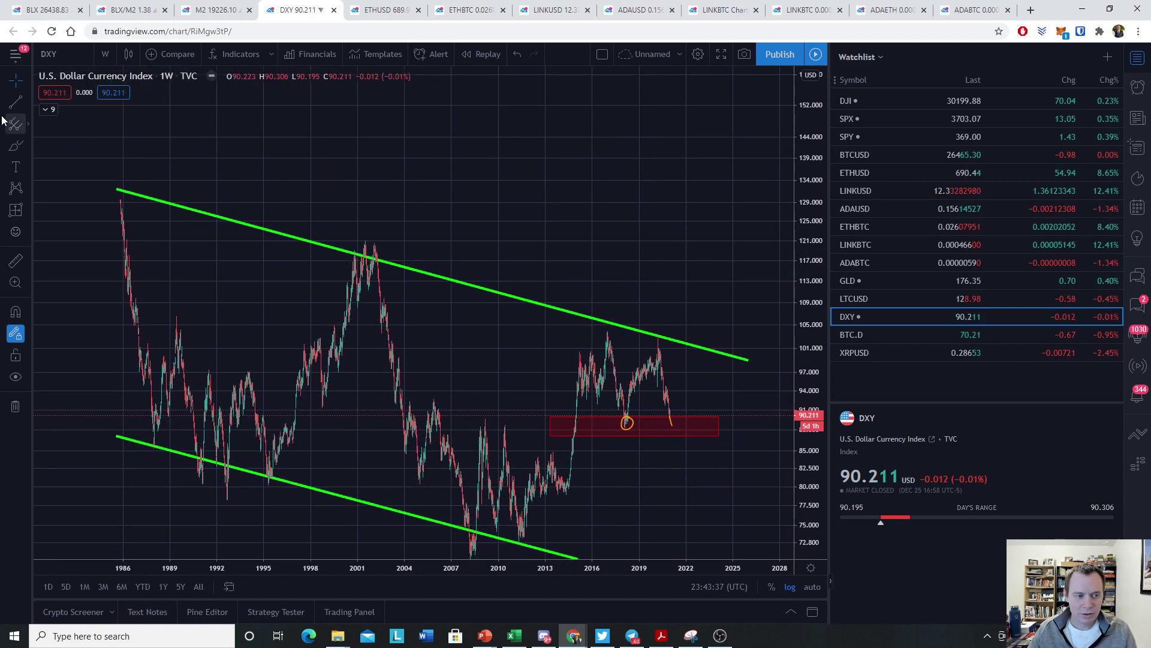
# Trace the DXY's long swings from 1988 to 2015 in orange, deleting the extra downward stroke
pyautogui.click(15, 145)
pyautogui.moveTo(118, 192)
pyautogui.mouseDown()
pyautogui.moveTo(150, 387)
pyautogui.moveTo(179, 437)
pyautogui.moveTo(239, 462)
pyautogui.moveTo(311, 408)
pyautogui.moveTo(378, 255)
pyautogui.moveTo(403, 360)
pyautogui.moveTo(471, 502)
pyautogui.moveTo(528, 509)
pyautogui.moveTo(574, 429)
pyautogui.moveTo(600, 307)
pyautogui.moveTo(706, 542)
pyautogui.mouseUp()
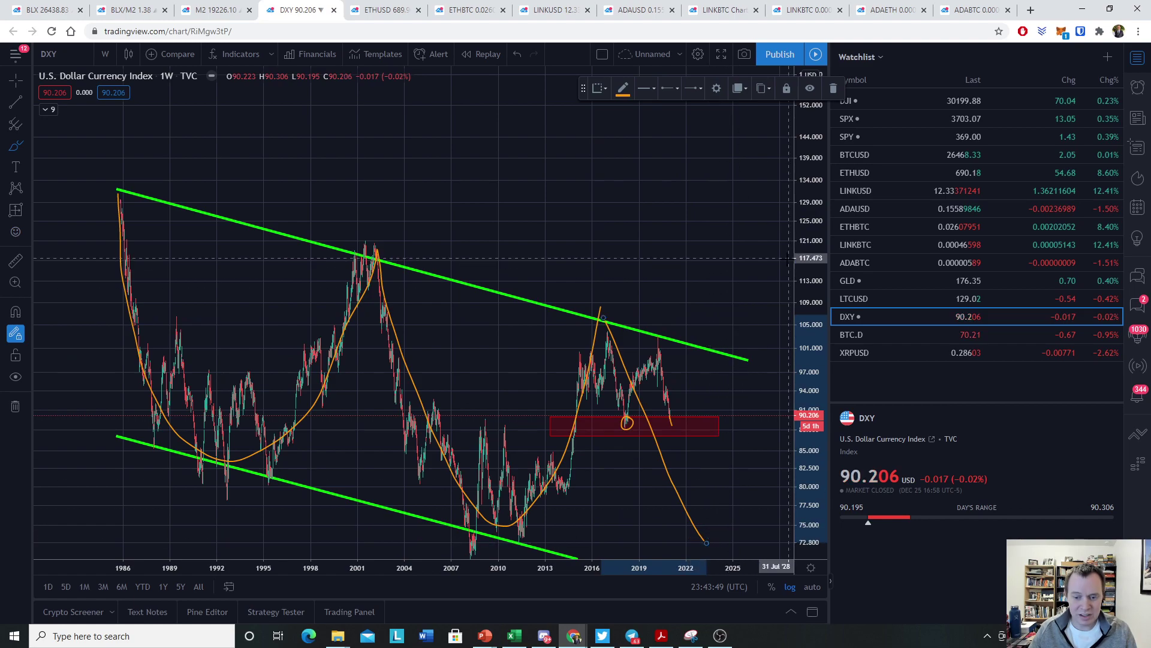
pyautogui.click(833, 89)
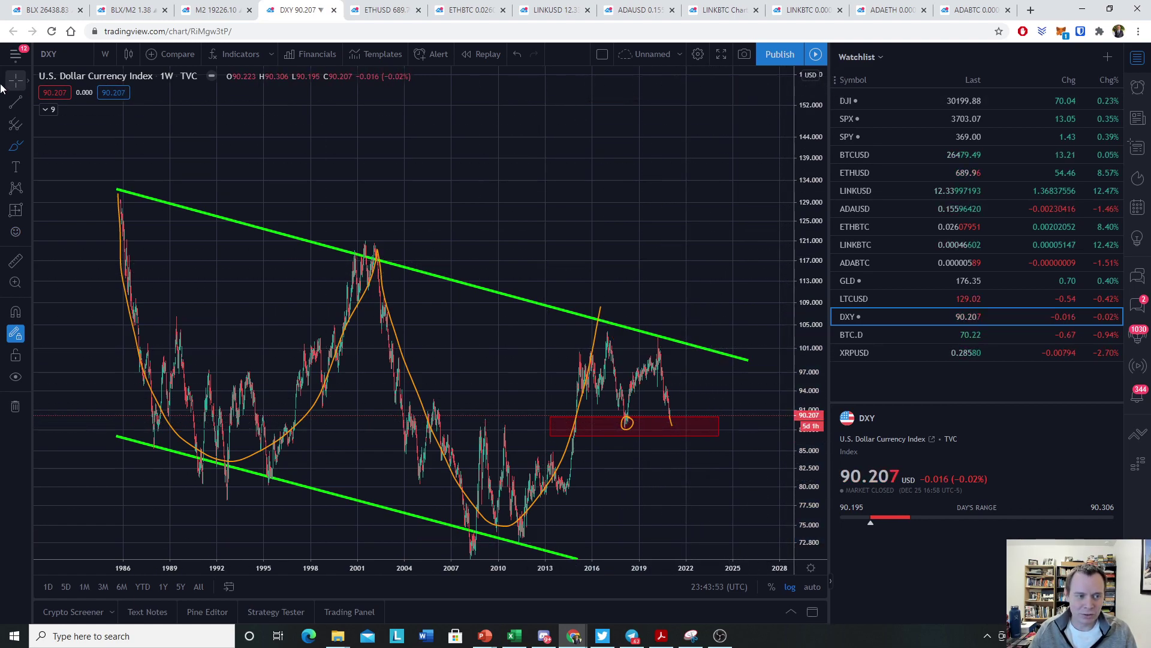
# Sketch a trial rising stroke from the red zone, then delete it
pyautogui.moveTo(657, 268); pyautogui.dragTo(550, 207)
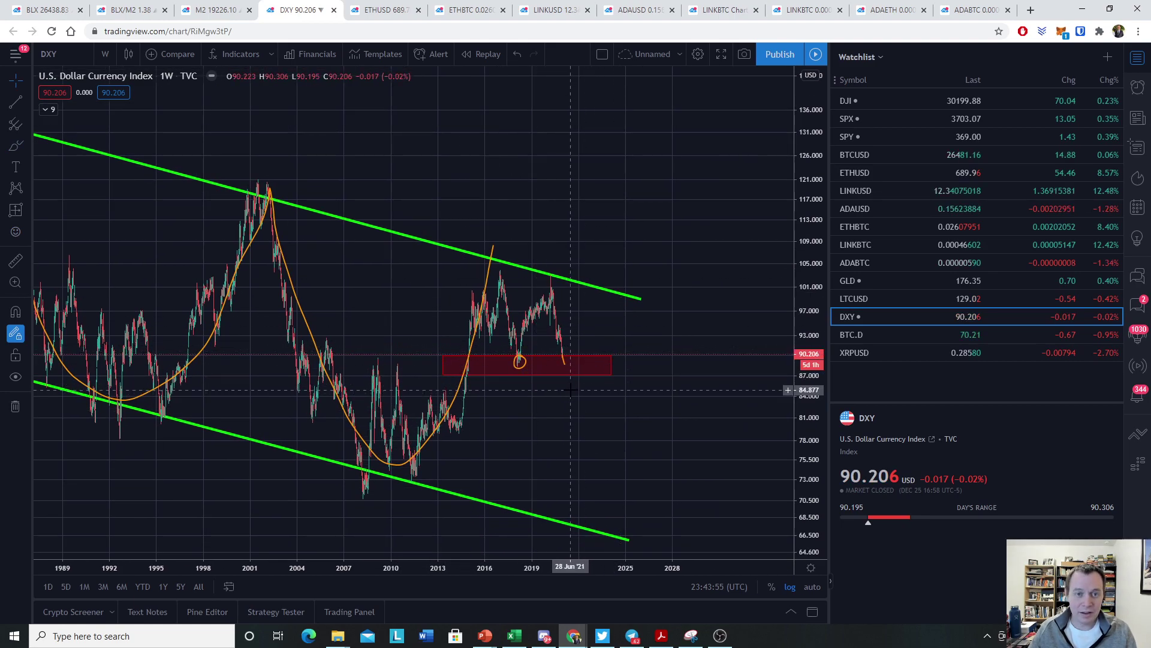
pyautogui.click(16, 146)
pyautogui.moveTo(563, 359); pyautogui.dragTo(590, 327)
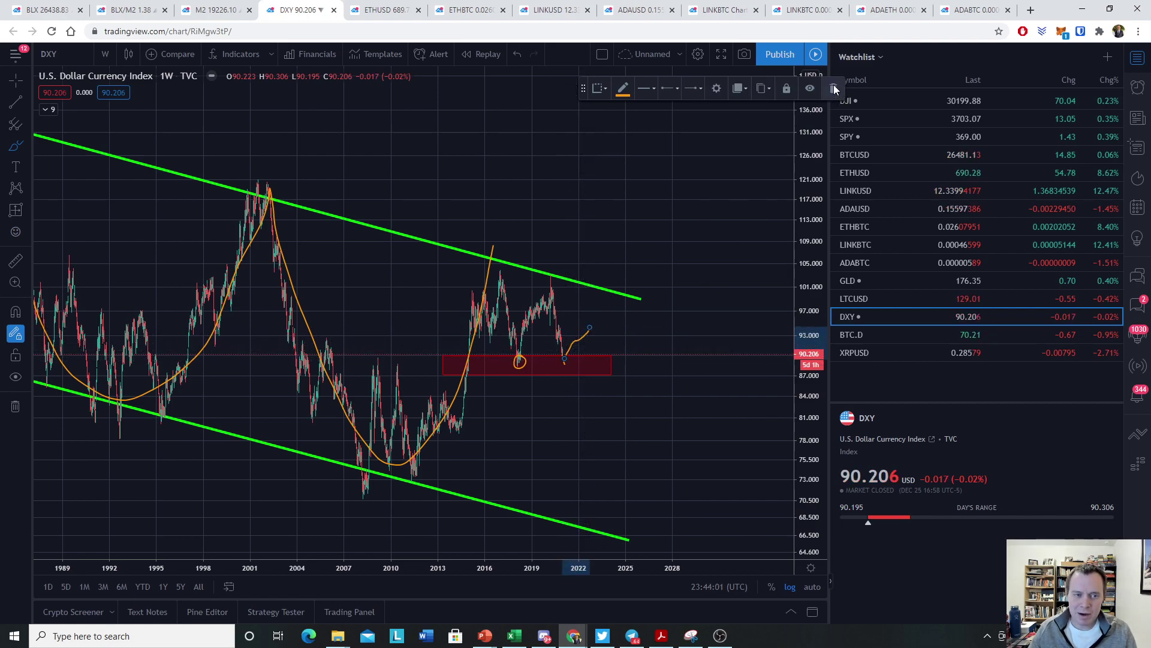
pyautogui.click(833, 88)
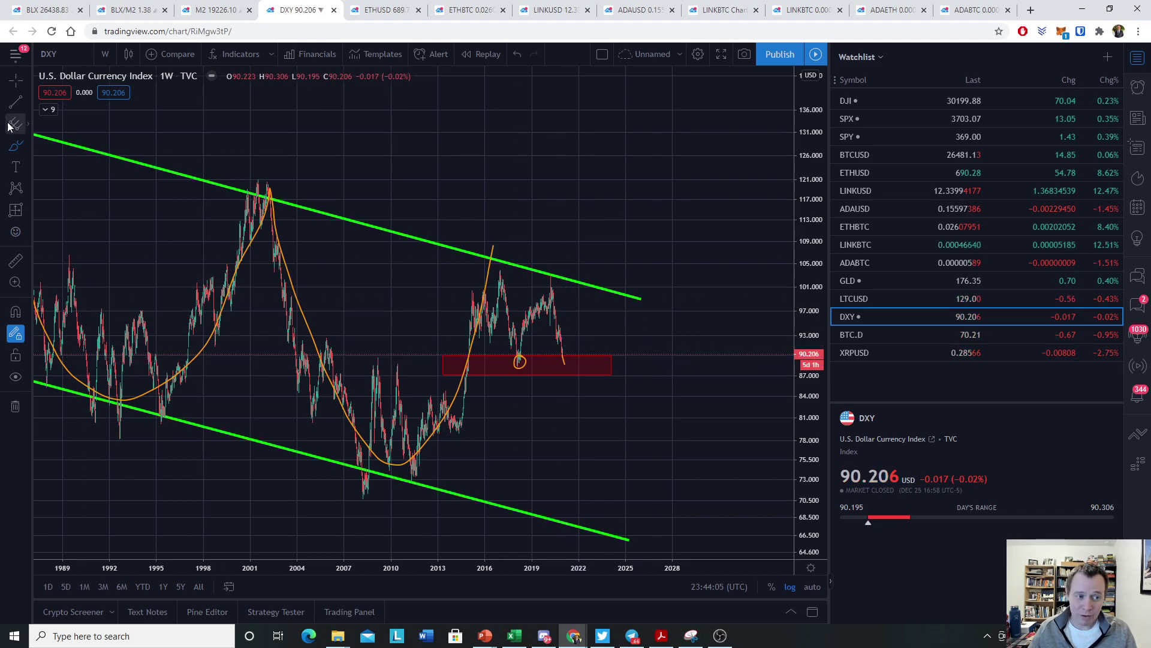
pyautogui.click(26, 146)
# Brush a short orange dip from the 2021 low through the red zone toward 85
pyautogui.moveTo(564, 359); pyautogui.dragTo(593, 392)
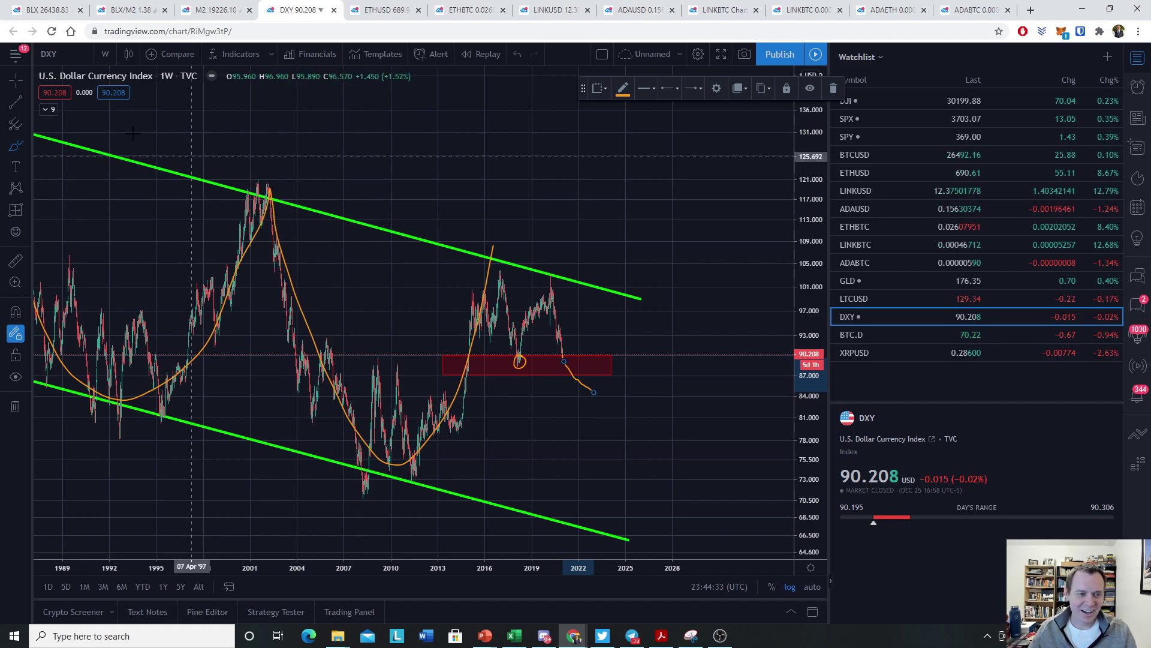
# On BLX/M2, draw horizontal lines from the 2011 peak to 2013 and from the late-2013 peak toward 2017
pyautogui.click(120, 11)
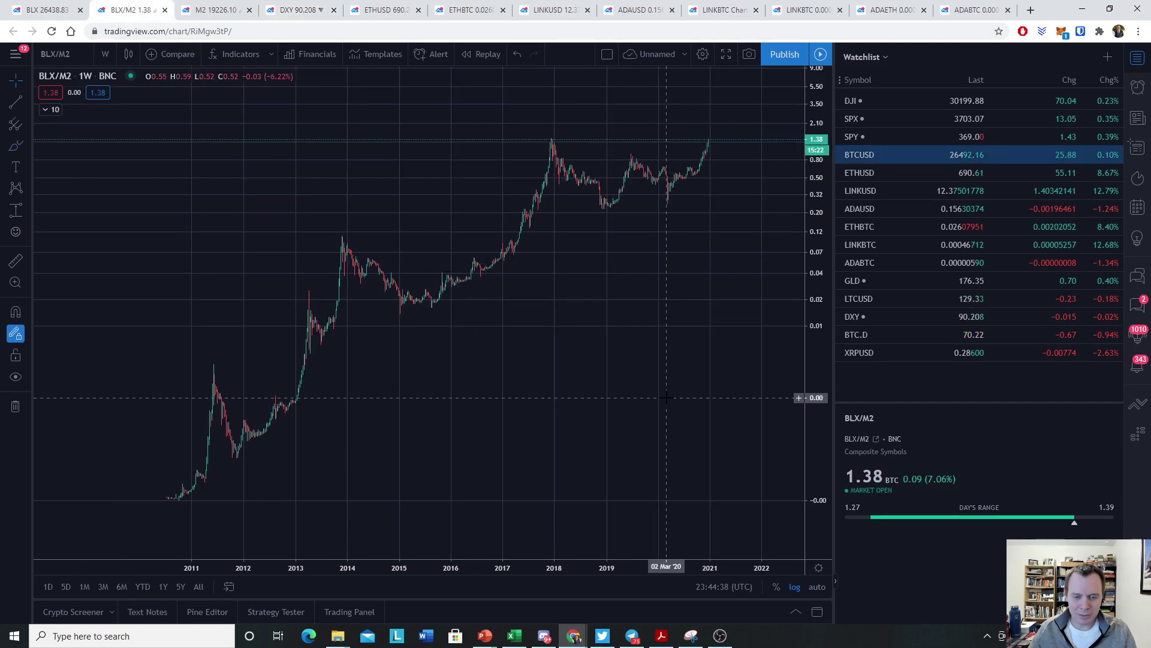
pyautogui.scroll(1, 664, 394)
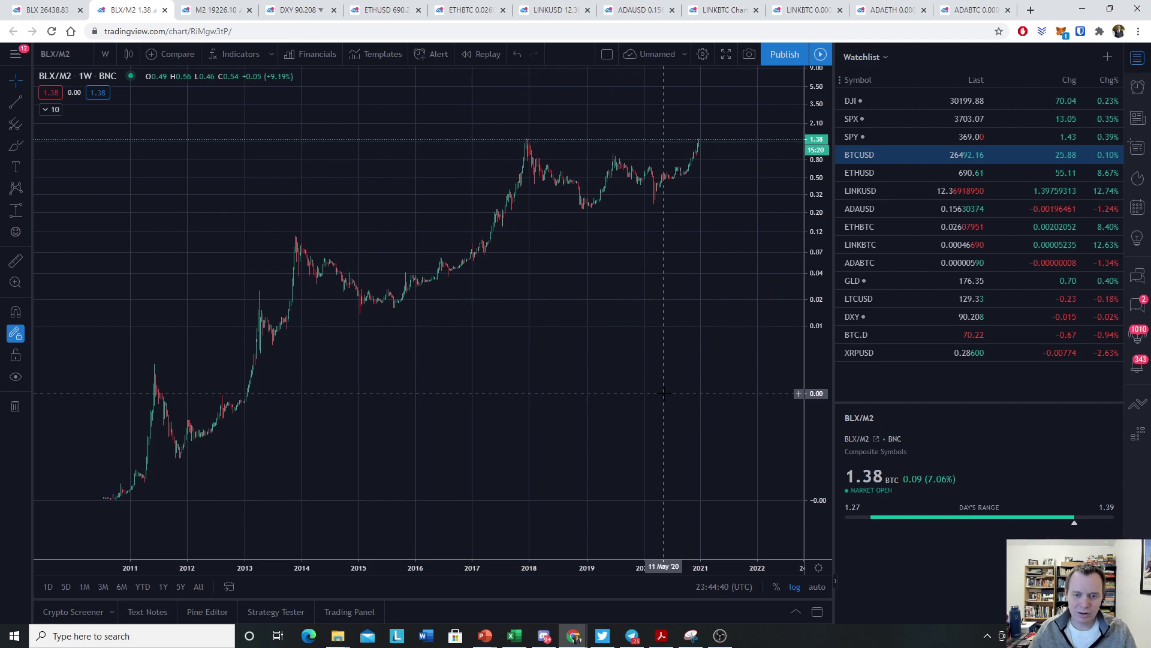
pyautogui.click(16, 100)
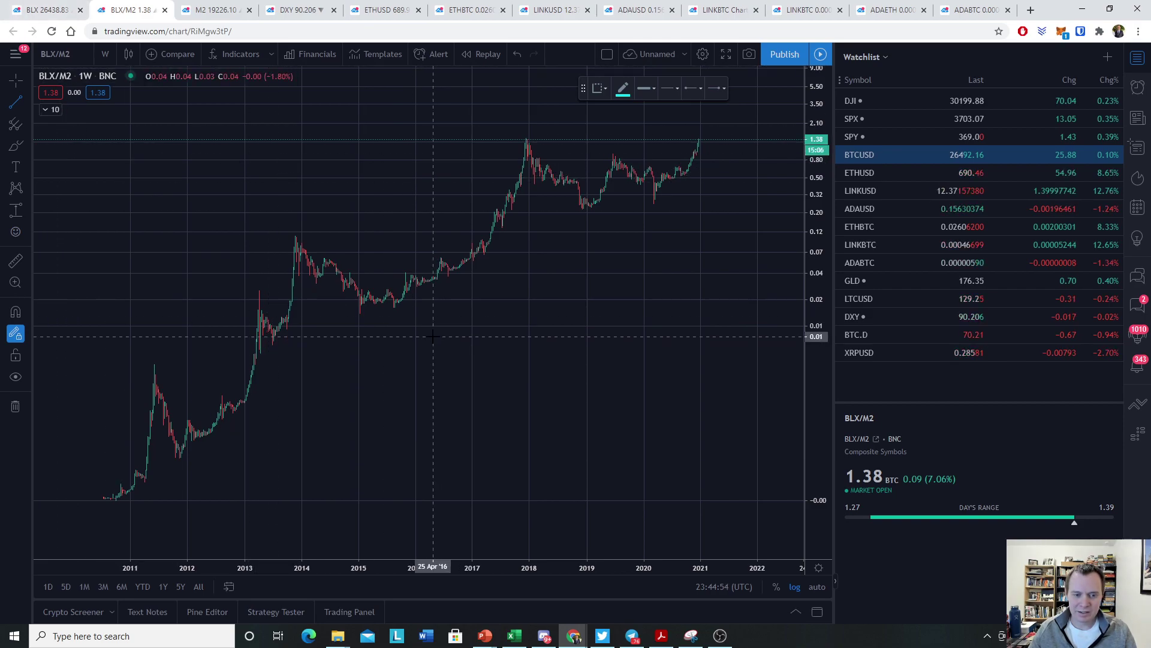
pyautogui.click(153, 363)
pyautogui.click(253, 363)
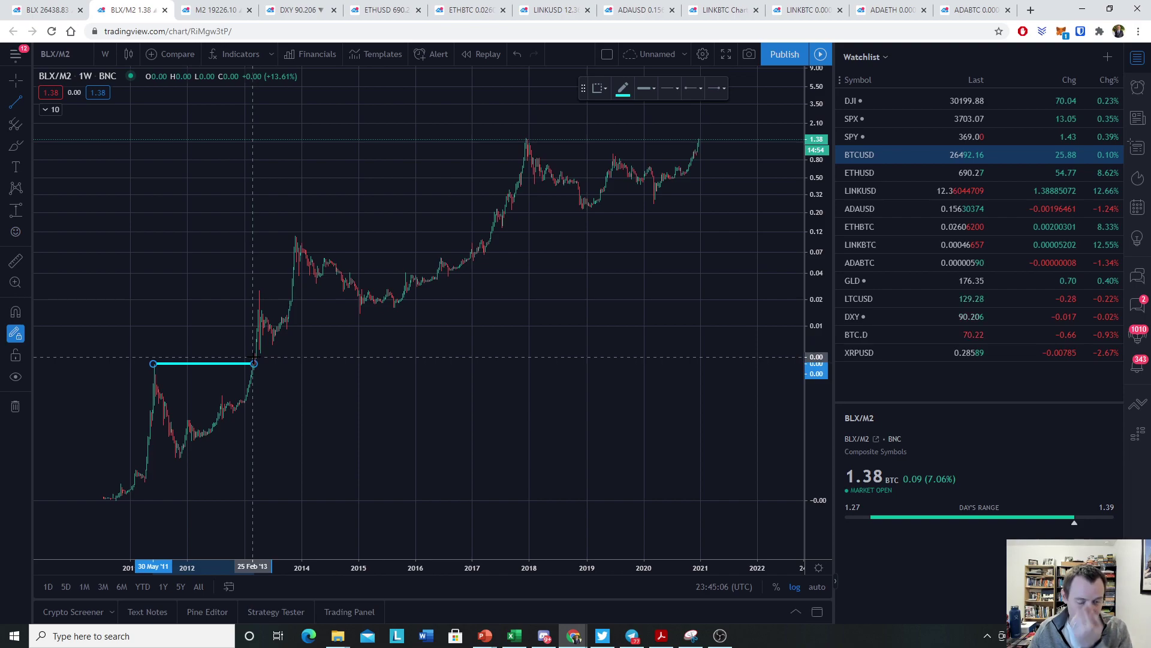
pyautogui.click(295, 232)
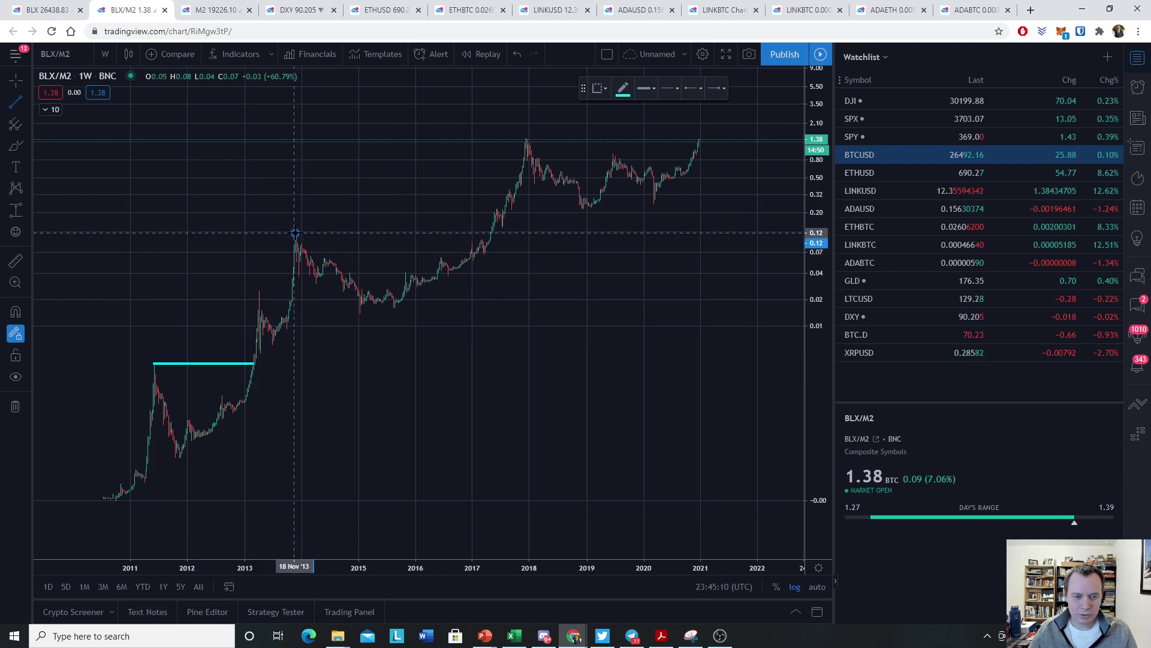
pyautogui.click(295, 232)
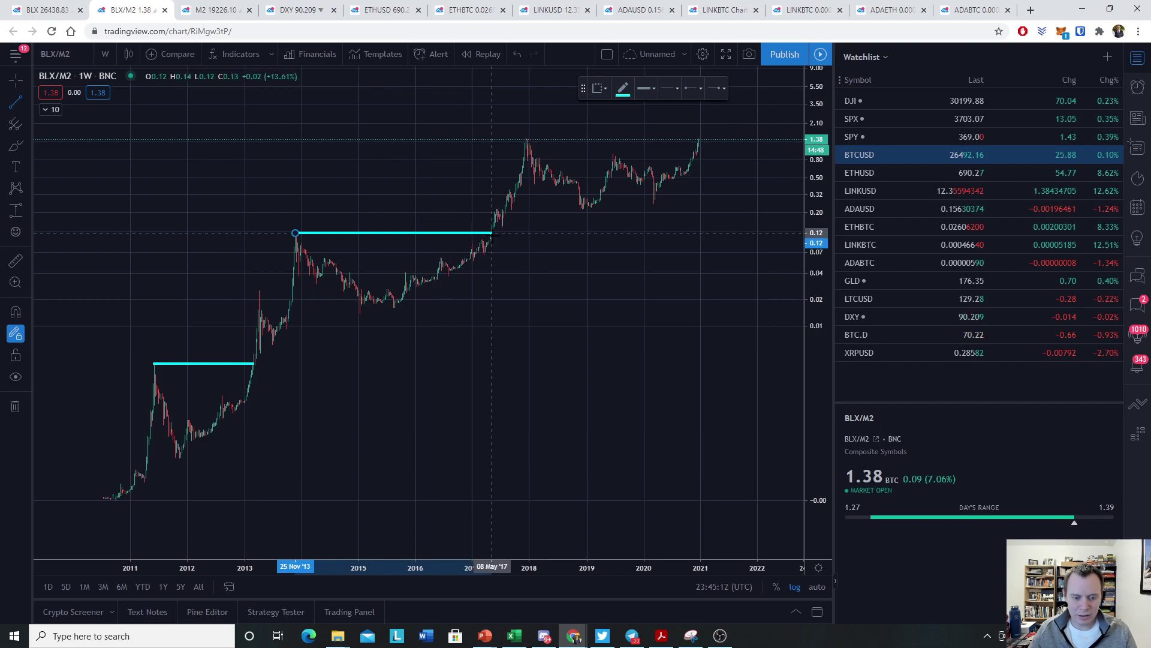
# End the BLX/M2 line at 2017, then draw a BLX line from the 2011 peak to the 2013 breakout
pyautogui.click(492, 233)
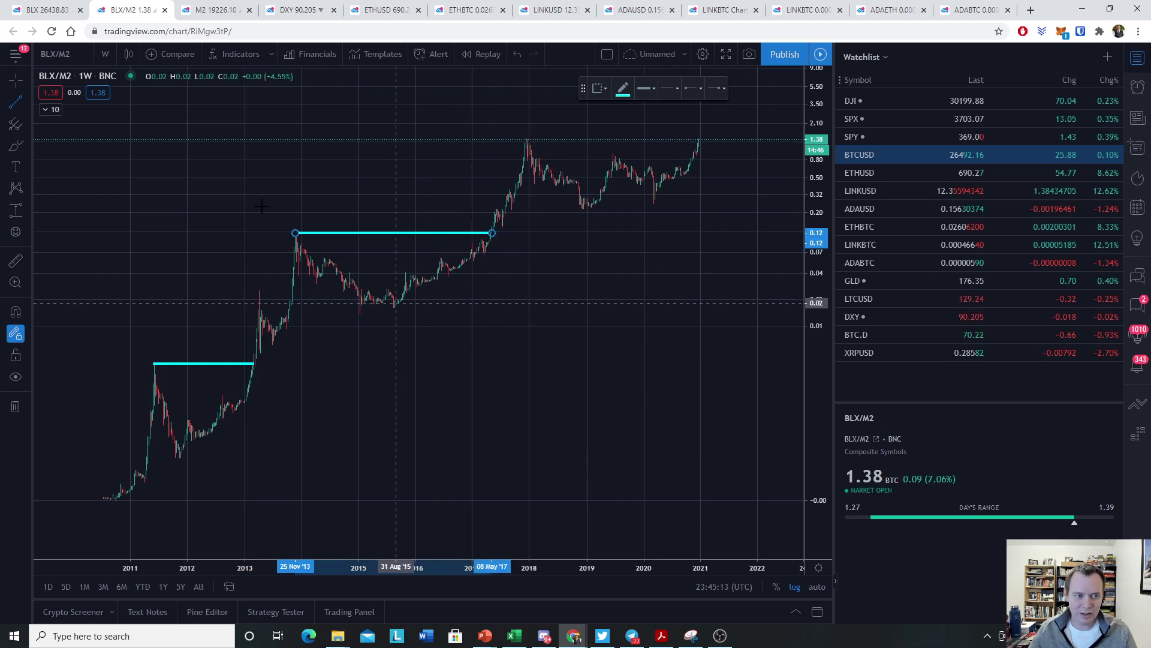
pyautogui.click(36, 11)
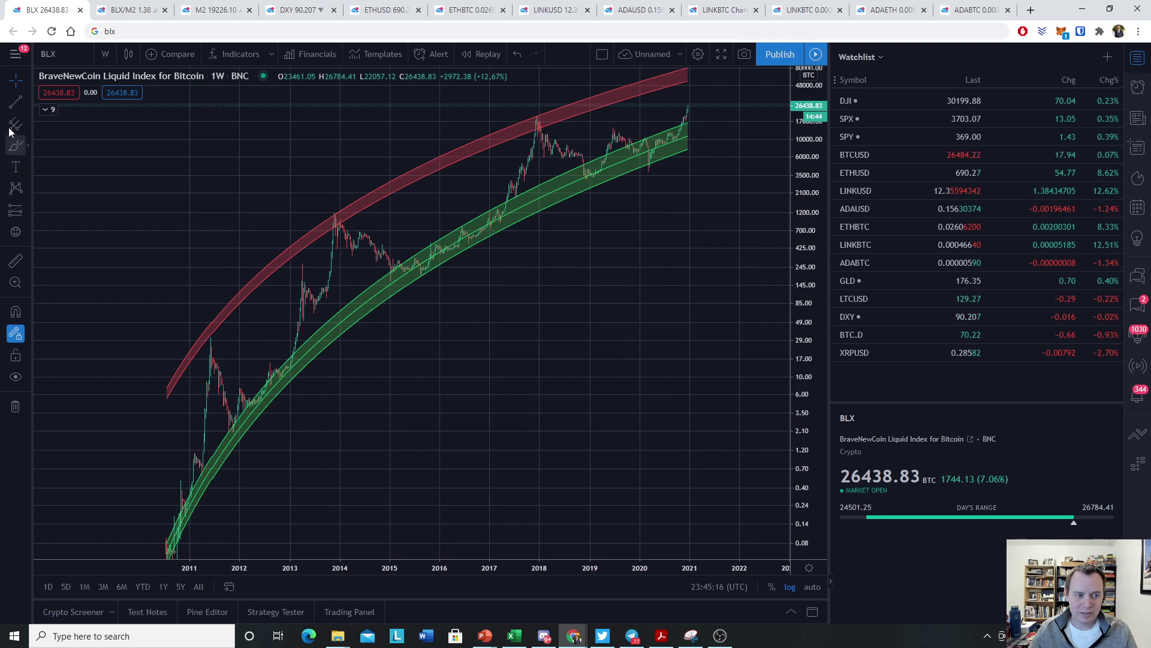
pyautogui.click(15, 103)
pyautogui.click(209, 335)
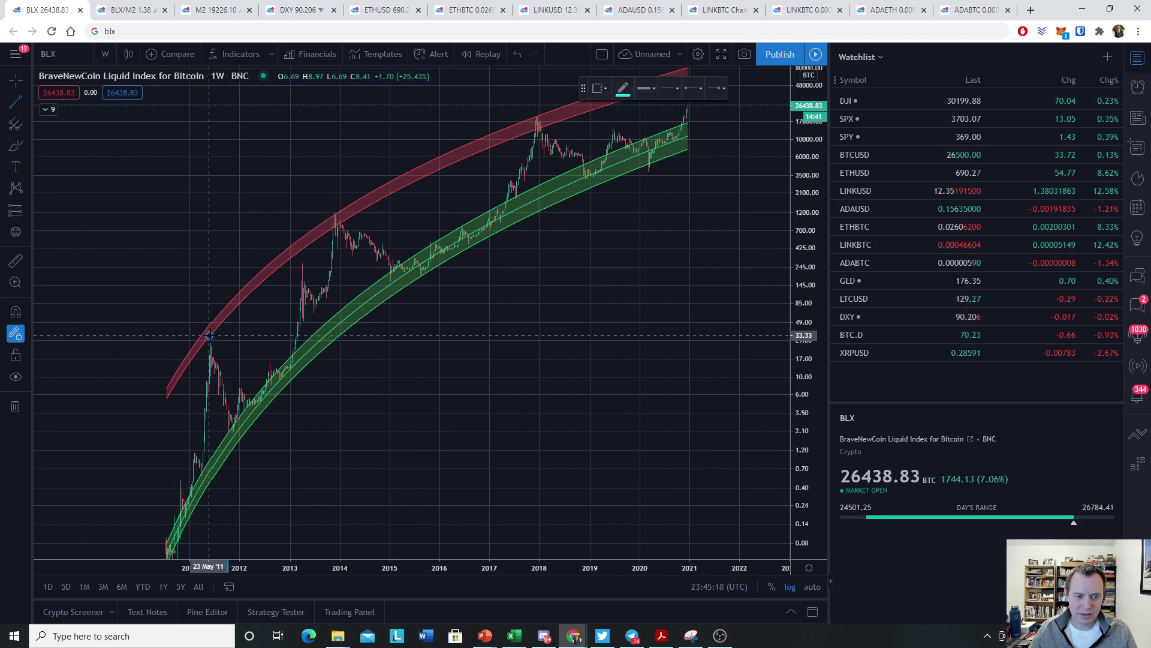
pyautogui.click(298, 336)
# Add a BLX line from the 2013 peak to the 2017 breakout and compress the price scale
pyautogui.click(335, 211)
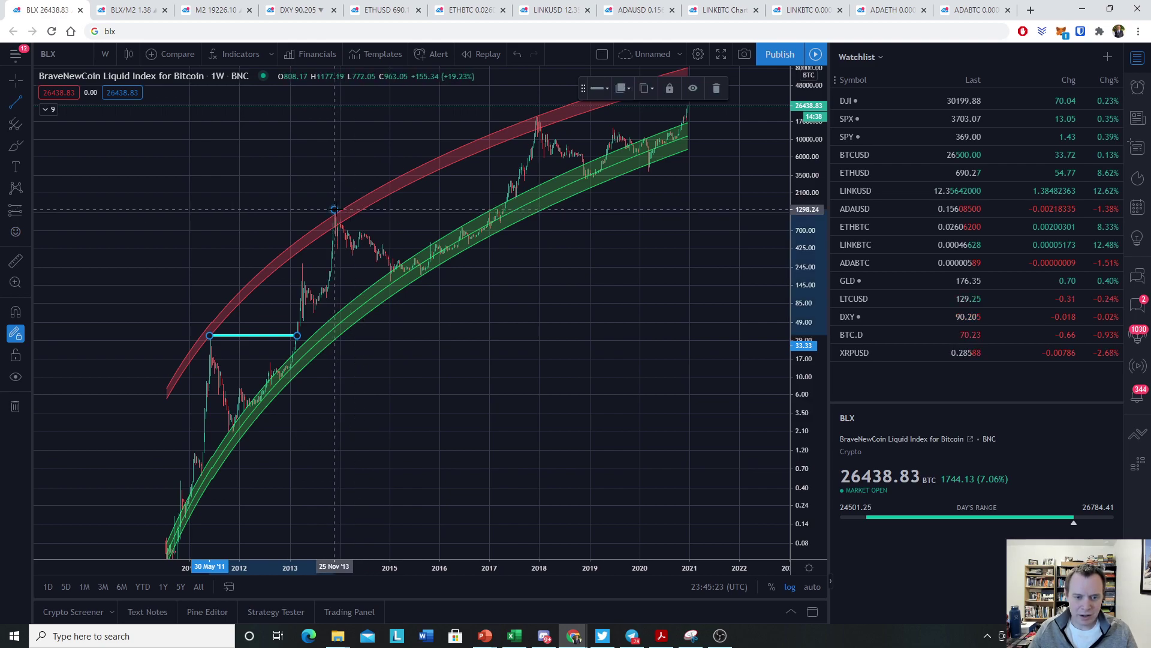
pyautogui.click(508, 209)
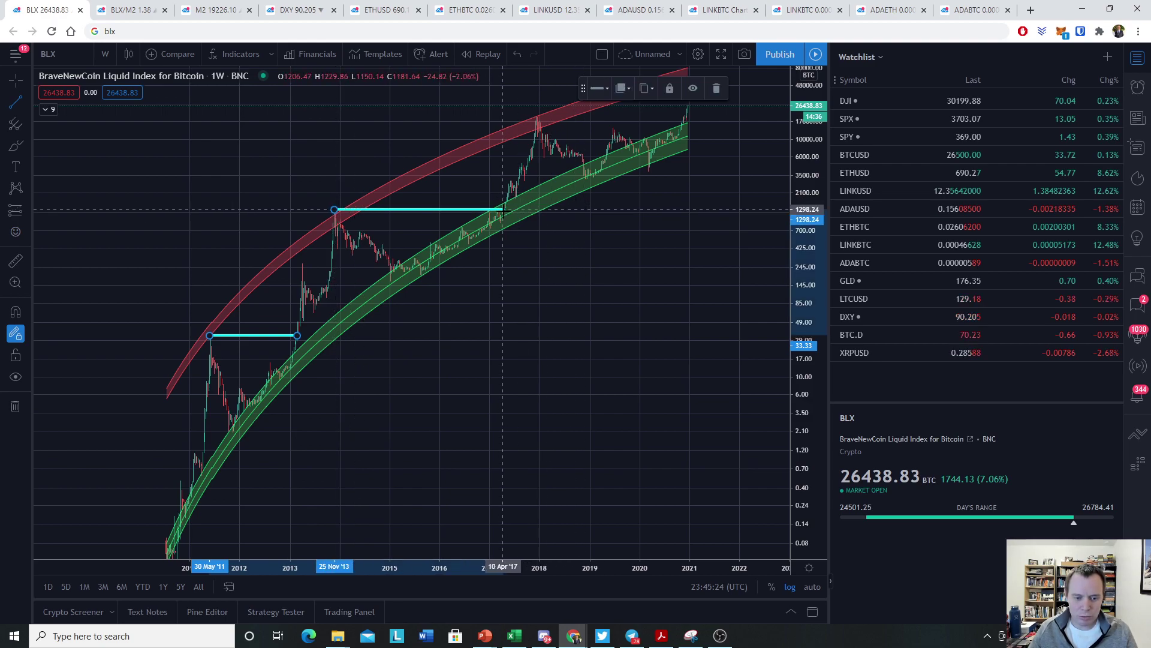
pyautogui.click(503, 210)
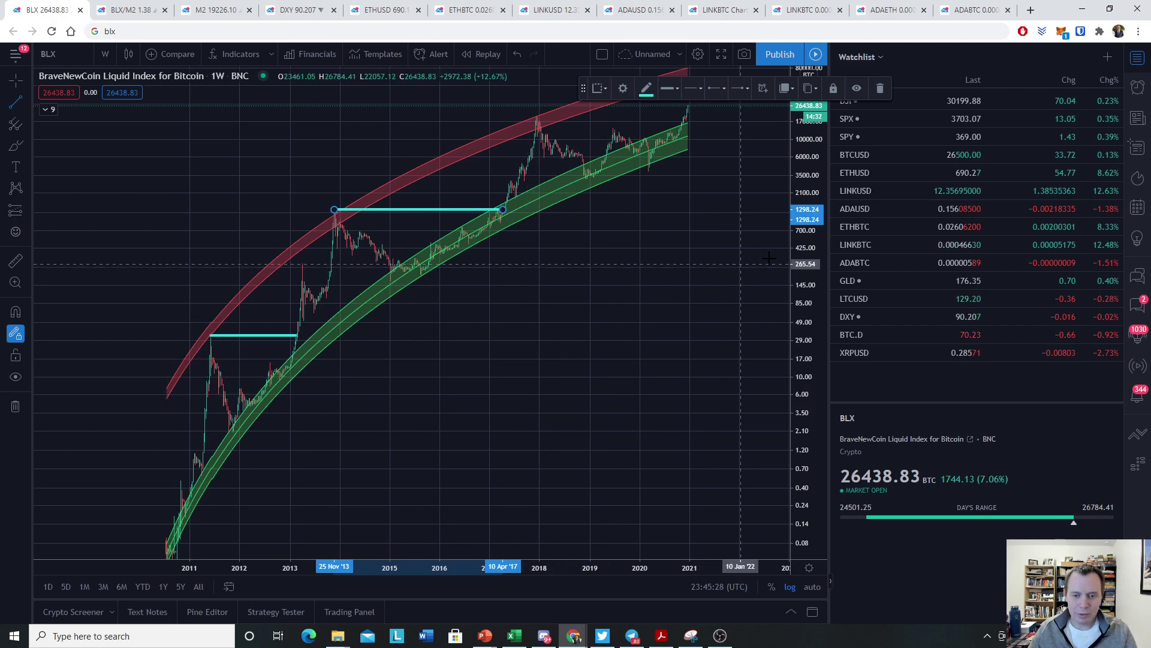
pyautogui.moveTo(818, 240); pyautogui.dragTo(814, 298)
# Remove a stray trend line from the BLX/M2 chart
pyautogui.click(126, 10)
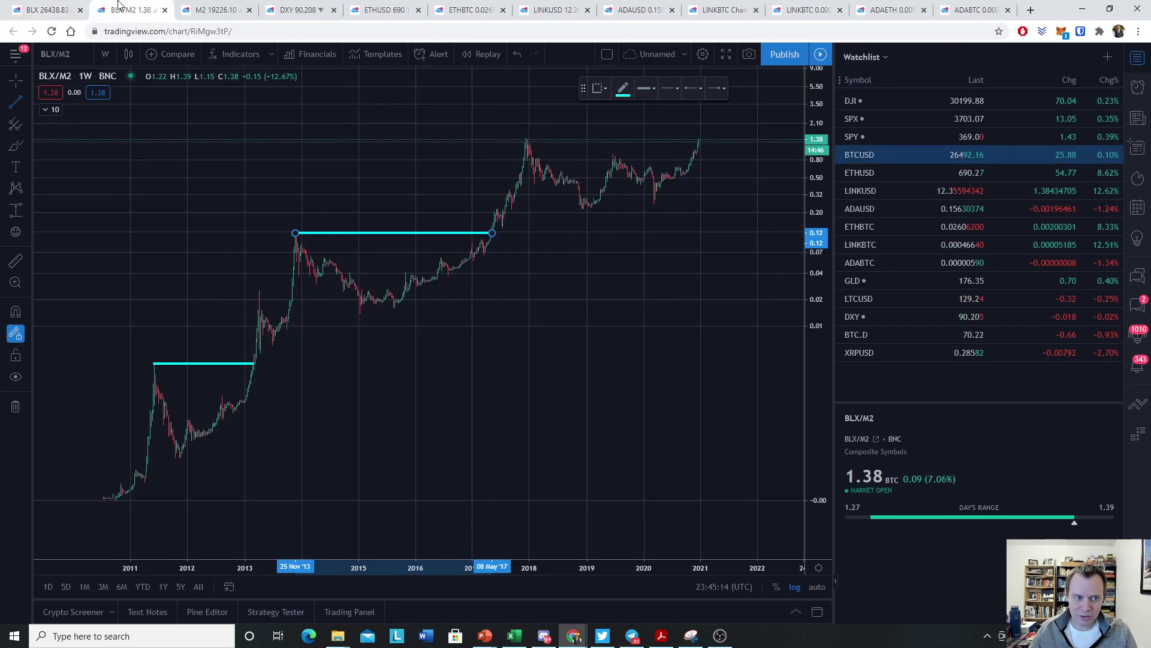
pyautogui.click(639, 274)
pyautogui.click(574, 241)
pyautogui.click(879, 88)
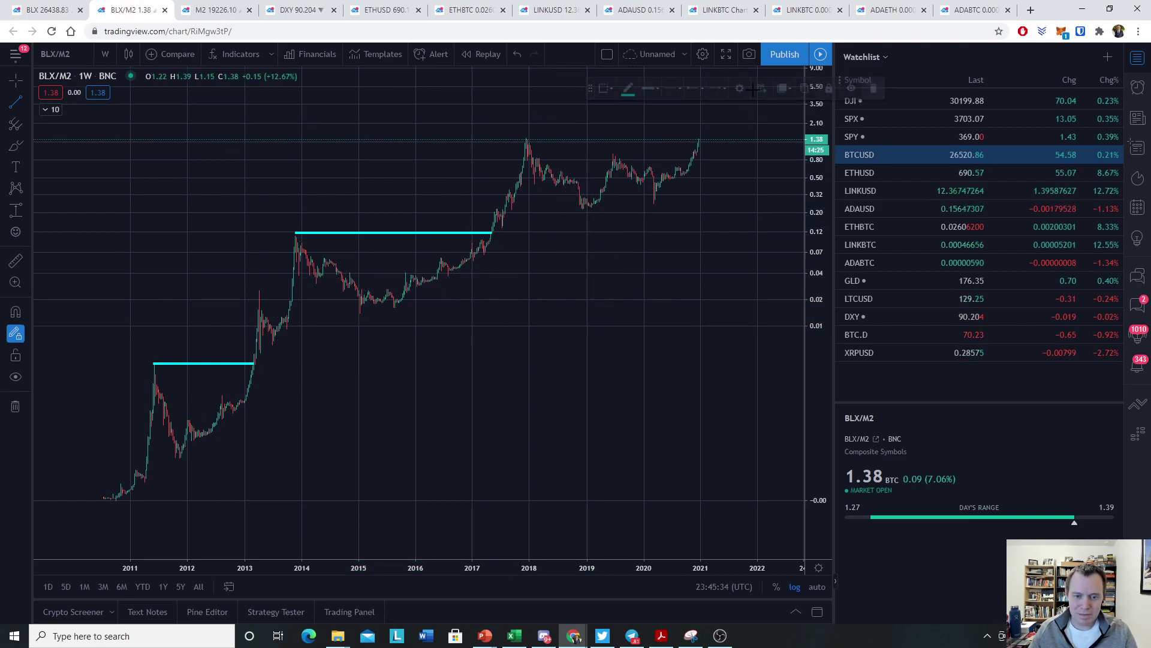
# Draw a horizontal line from the late-2017 peak near 1.40 into early 2022
pyautogui.moveTo(601, 252)
pyautogui.mouseDown()
pyautogui.moveTo(621, 359)
pyautogui.moveTo(706, 309)
pyautogui.moveTo(661, 369)
pyautogui.mouseUp()
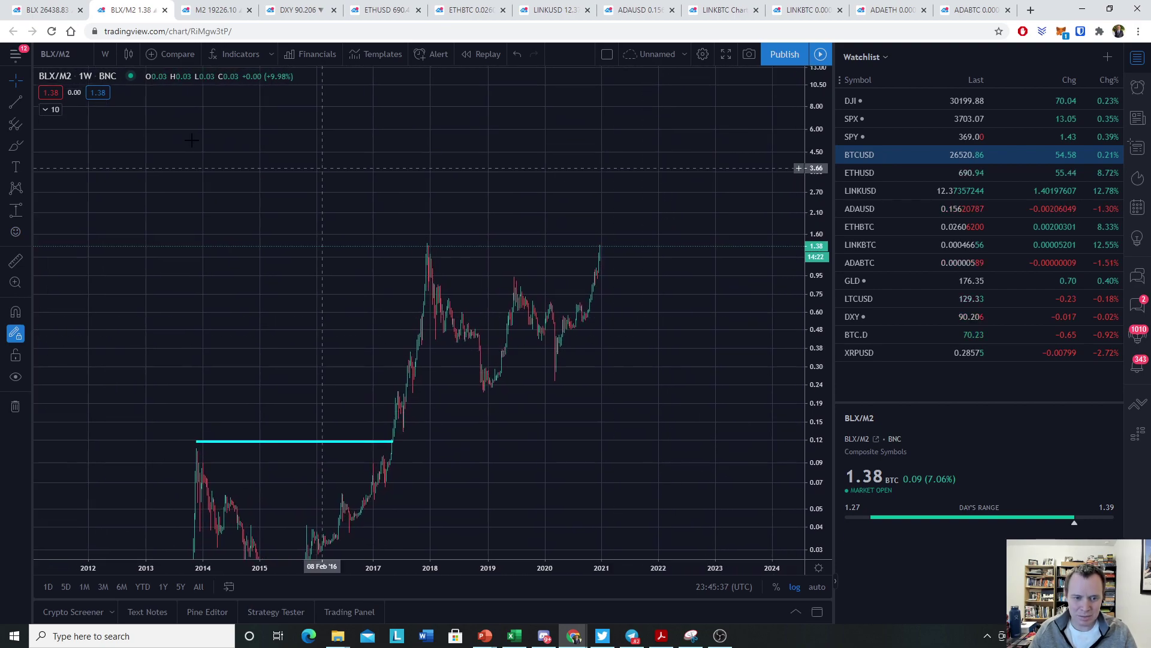
pyautogui.click(14, 106)
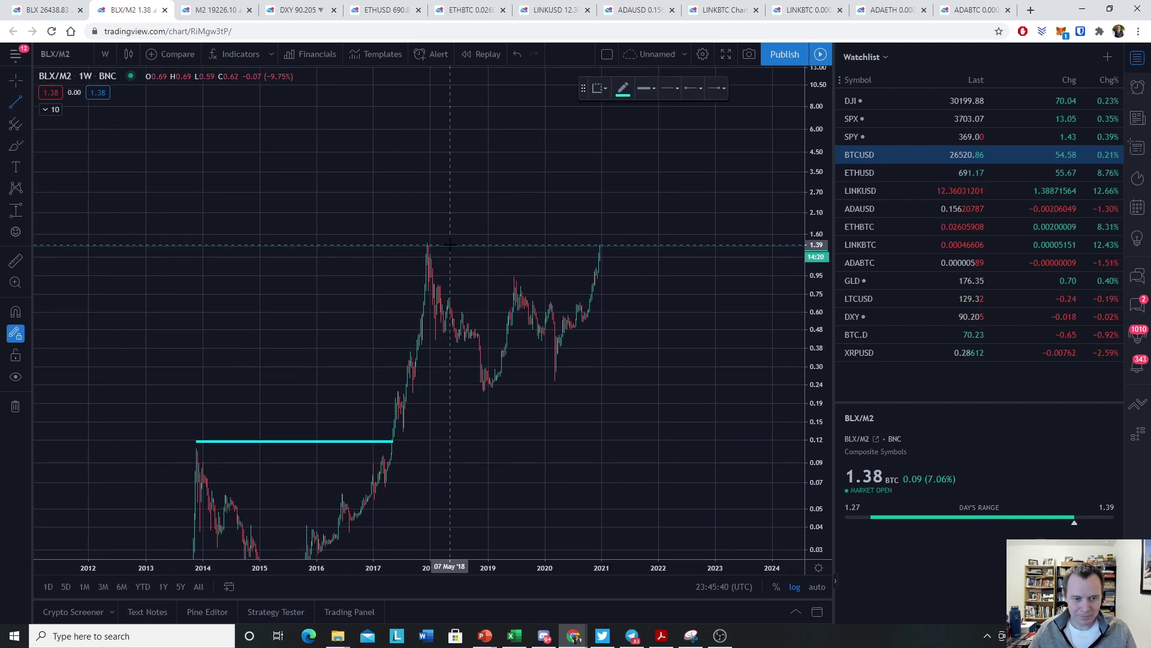
pyautogui.click(415, 242)
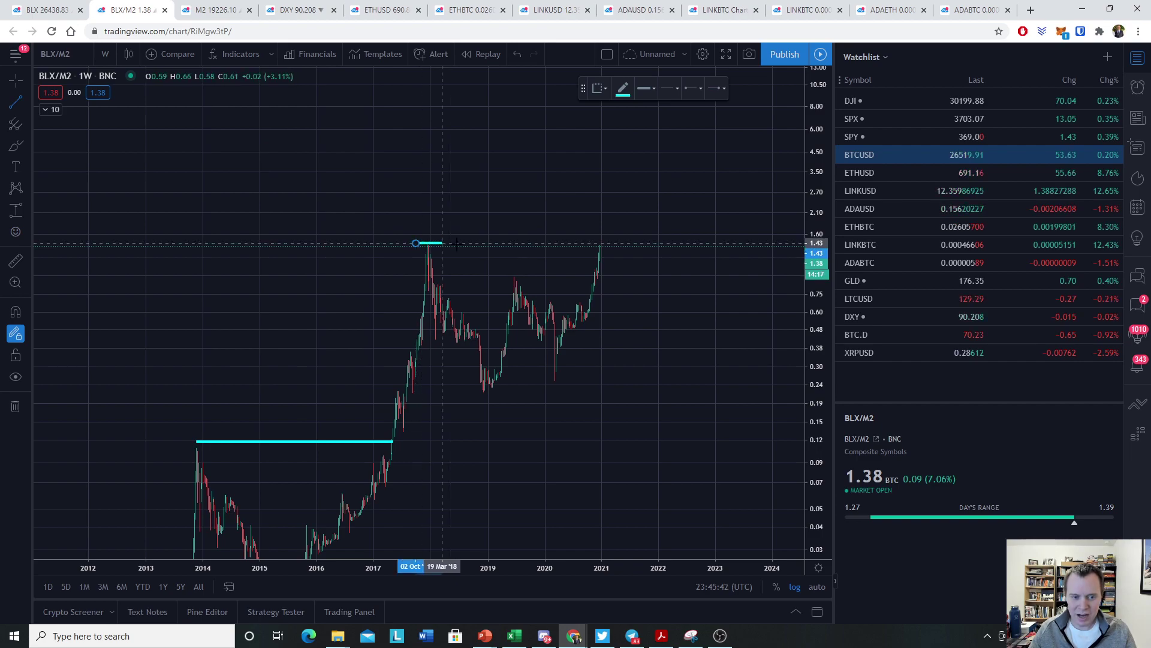
pyautogui.click(669, 243)
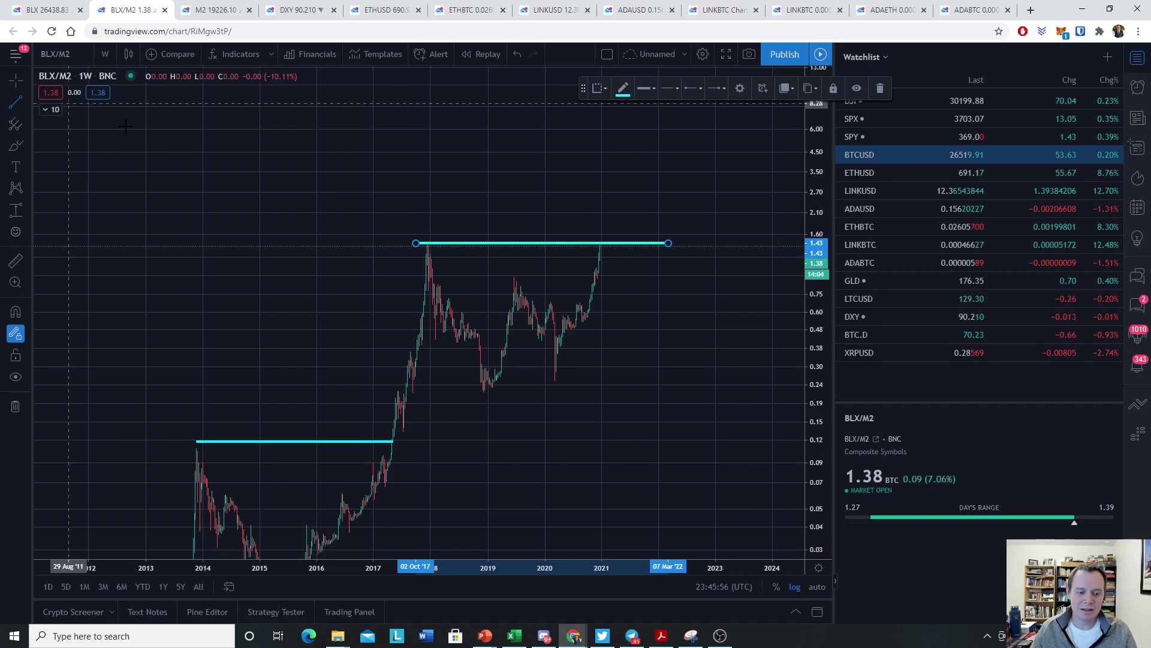
pyautogui.moveTo(311, 442); pyautogui.dragTo(311, 444)
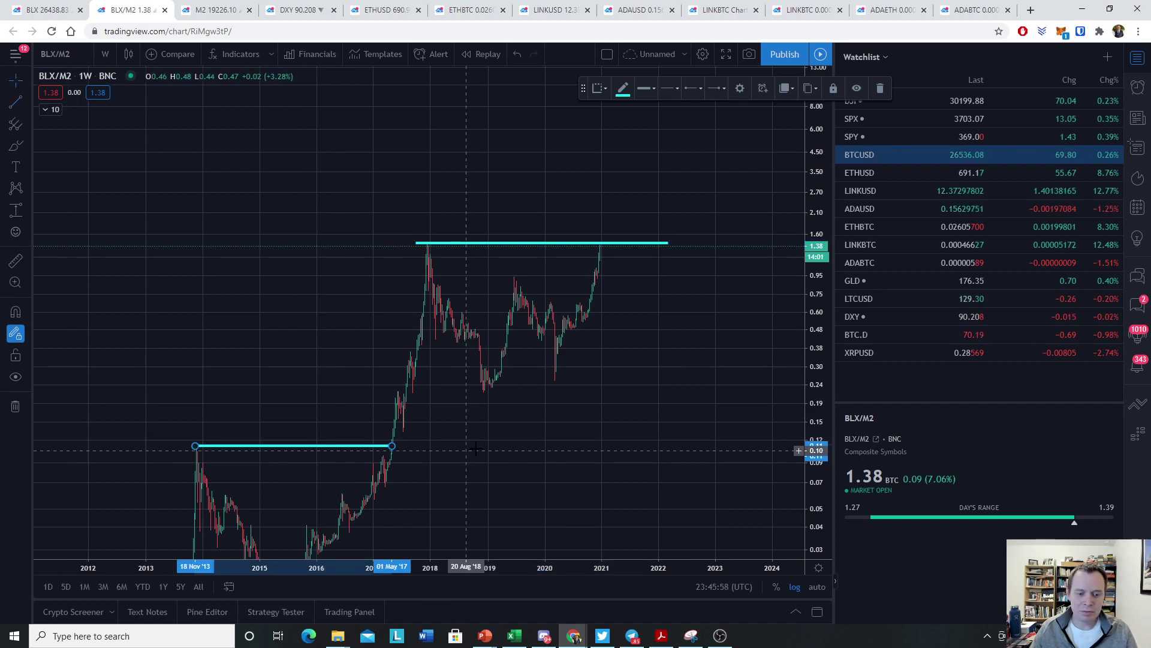
pyautogui.click(531, 508)
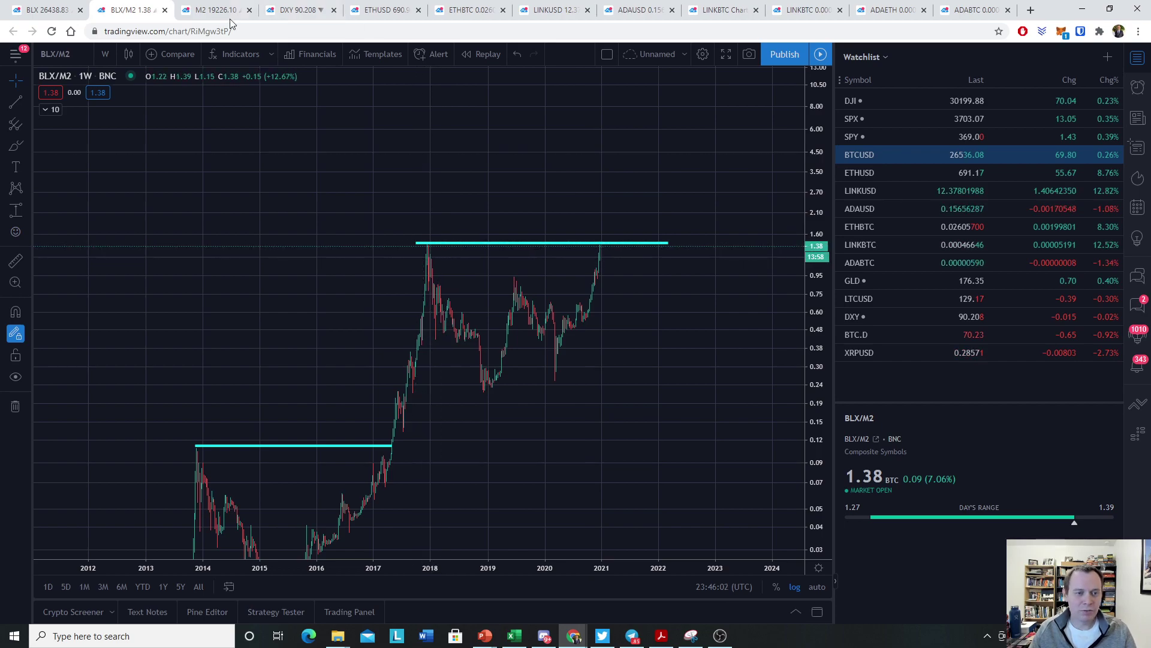
# On BLX, delete a stray line and draw a horizontal line from the December 2017 peak
pyautogui.click(48, 10)
pyautogui.click(756, 212)
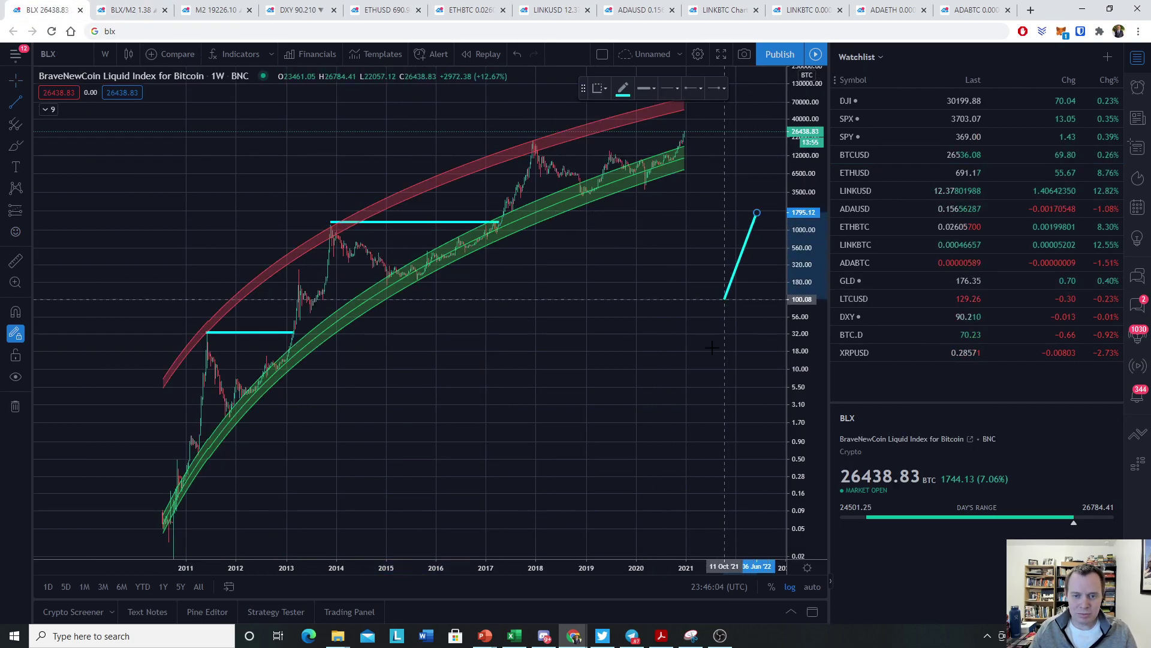
pyautogui.click(631, 343)
pyautogui.press('Delete')
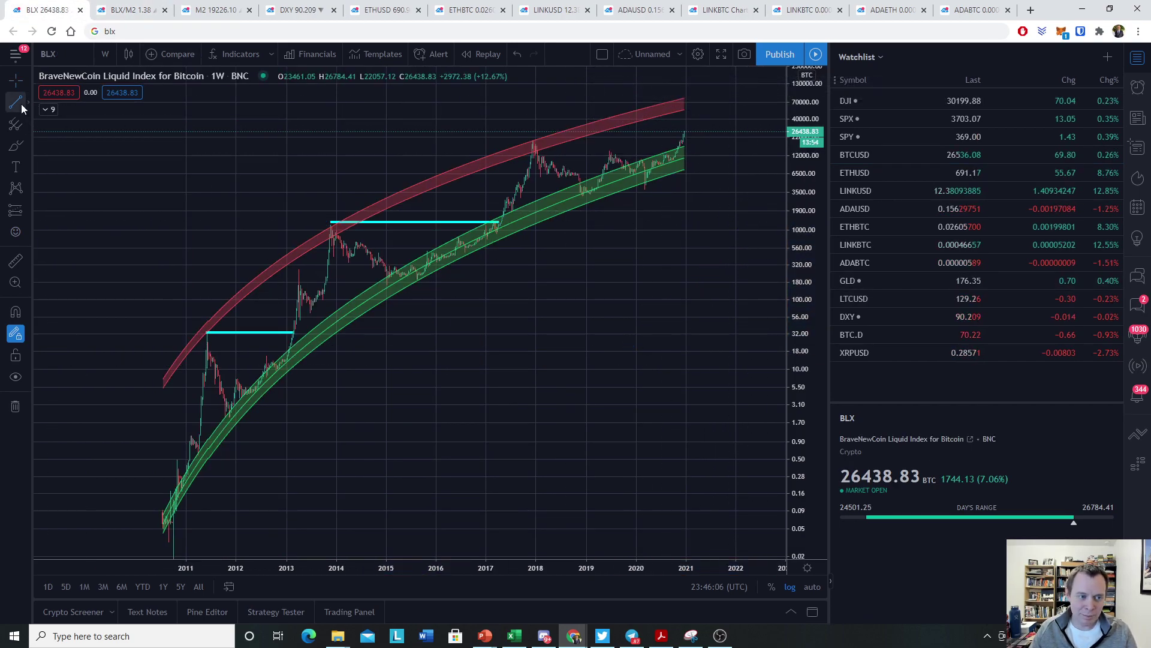
pyautogui.scroll(5, 605, 310)
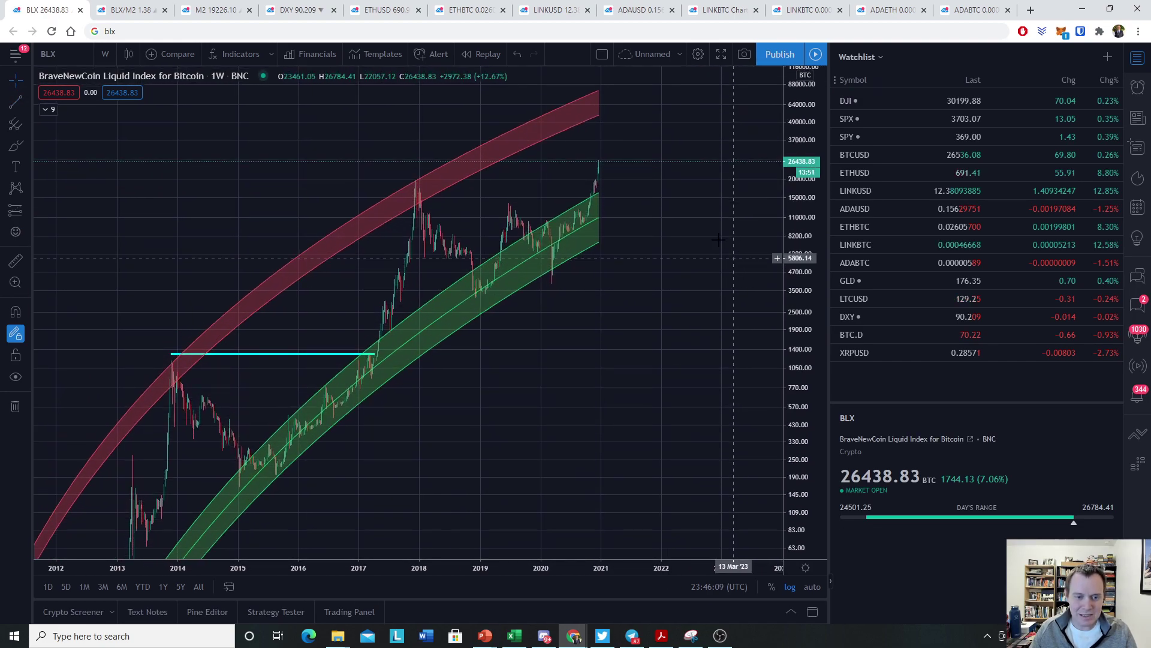
pyautogui.click(14, 104)
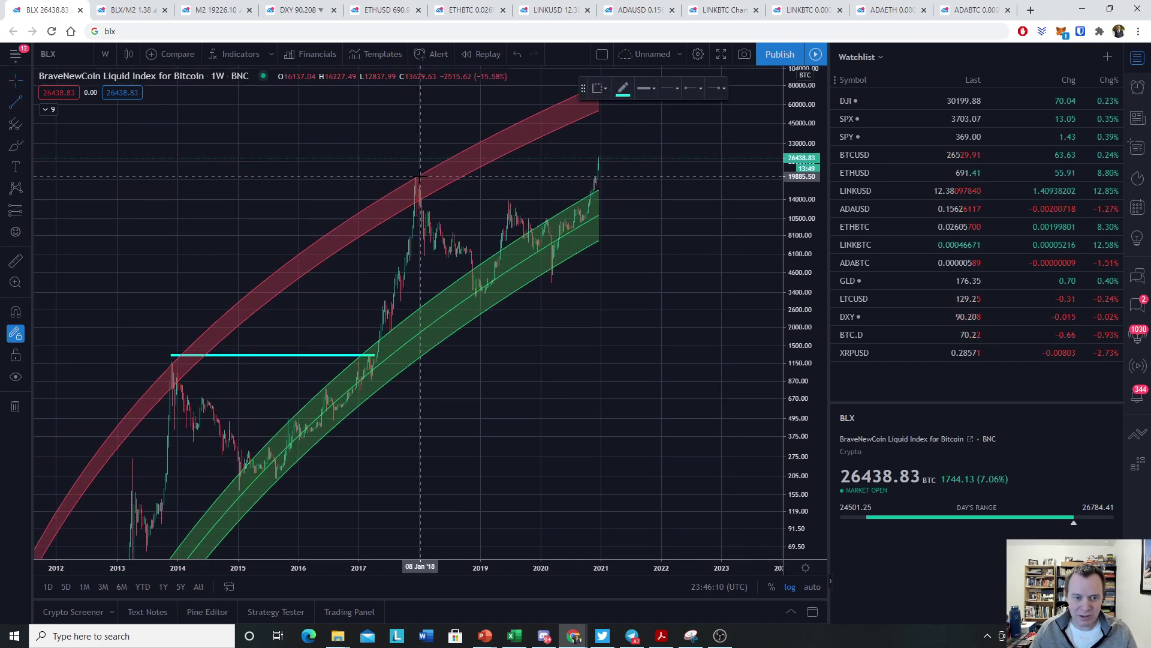
pyautogui.click(421, 177)
pyautogui.click(605, 177)
# Measure a 6611.81 (33.25%) price range from that line's end up to the latest high
pyautogui.click(29, 211)
pyautogui.click(73, 307)
pyautogui.click(601, 177)
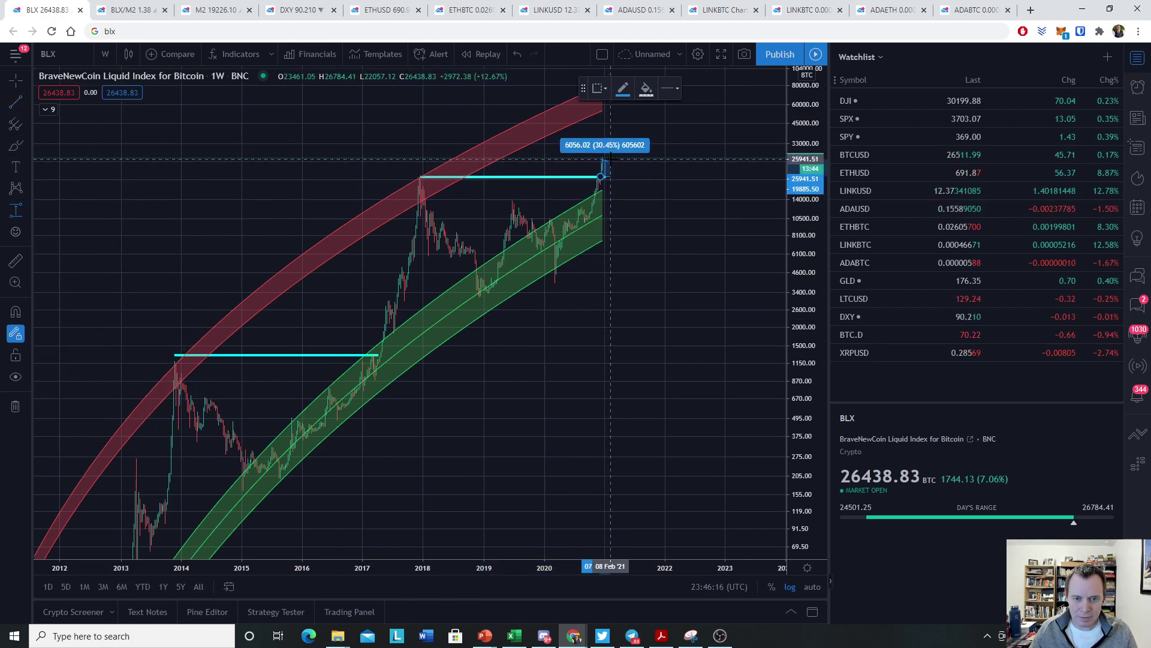
pyautogui.click(610, 159)
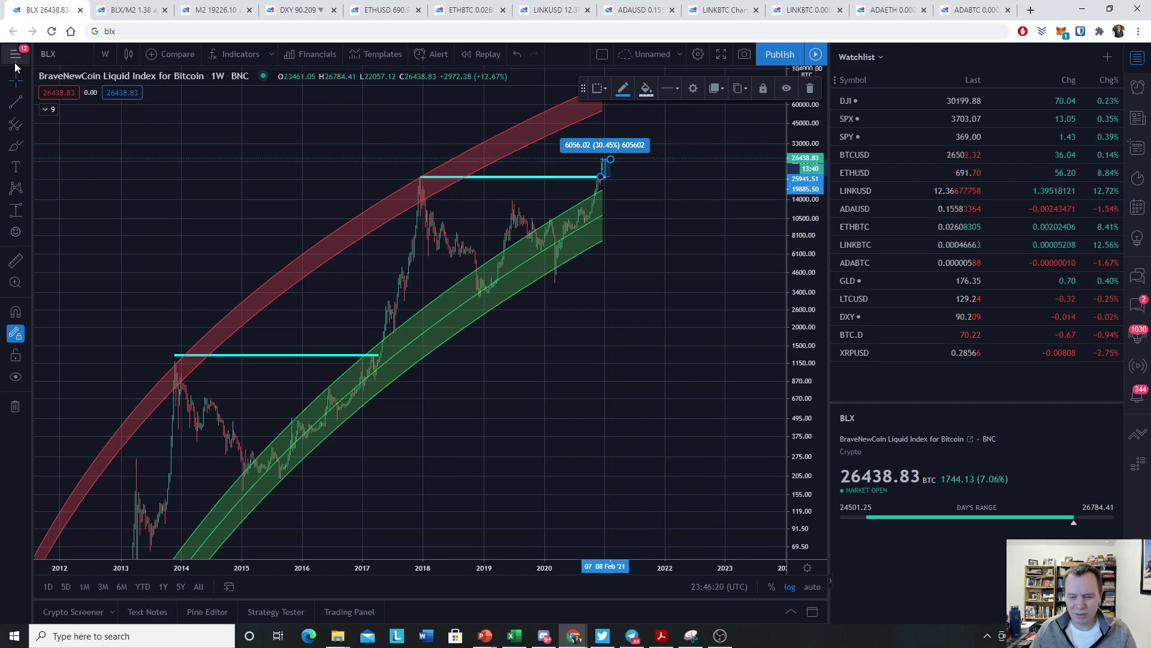
pyautogui.scroll(3, 522, 264)
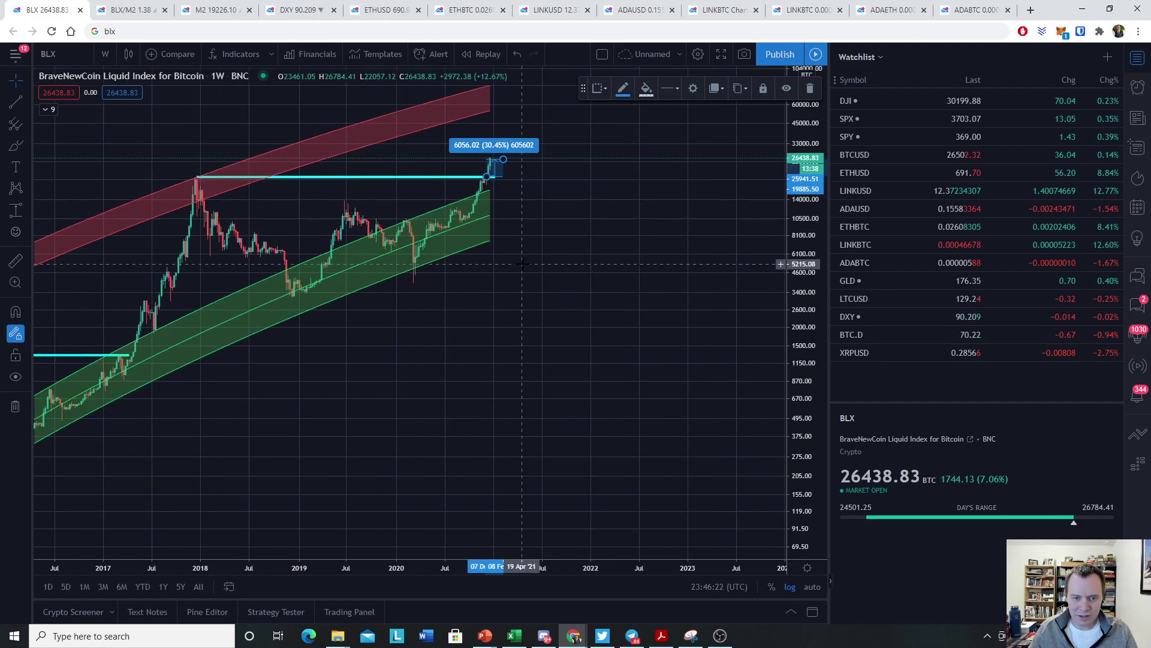
pyautogui.scroll(5, 522, 264)
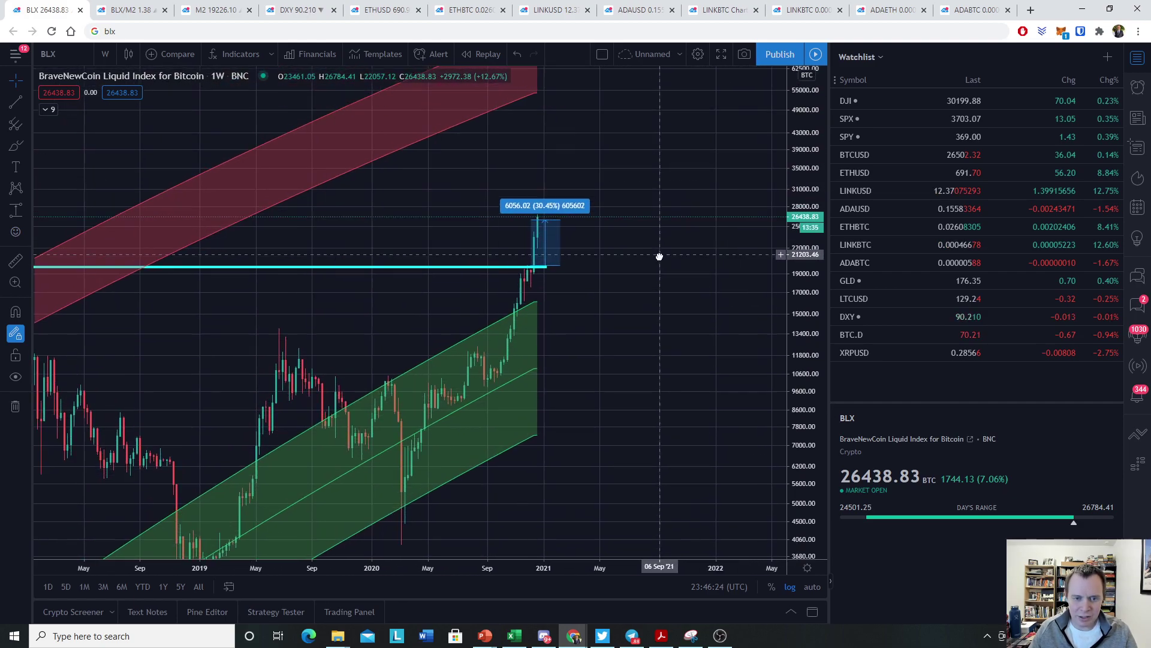
pyautogui.moveTo(555, 231); pyautogui.dragTo(555, 224)
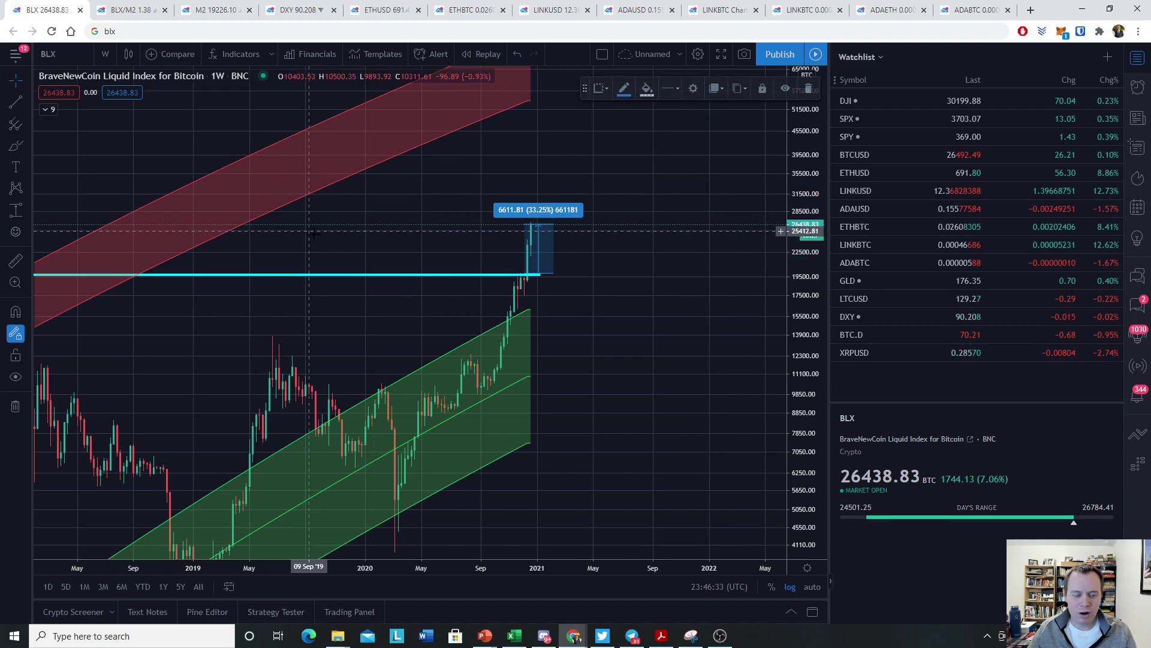
pyautogui.moveTo(321, 236); pyautogui.dragTo(414, 183)
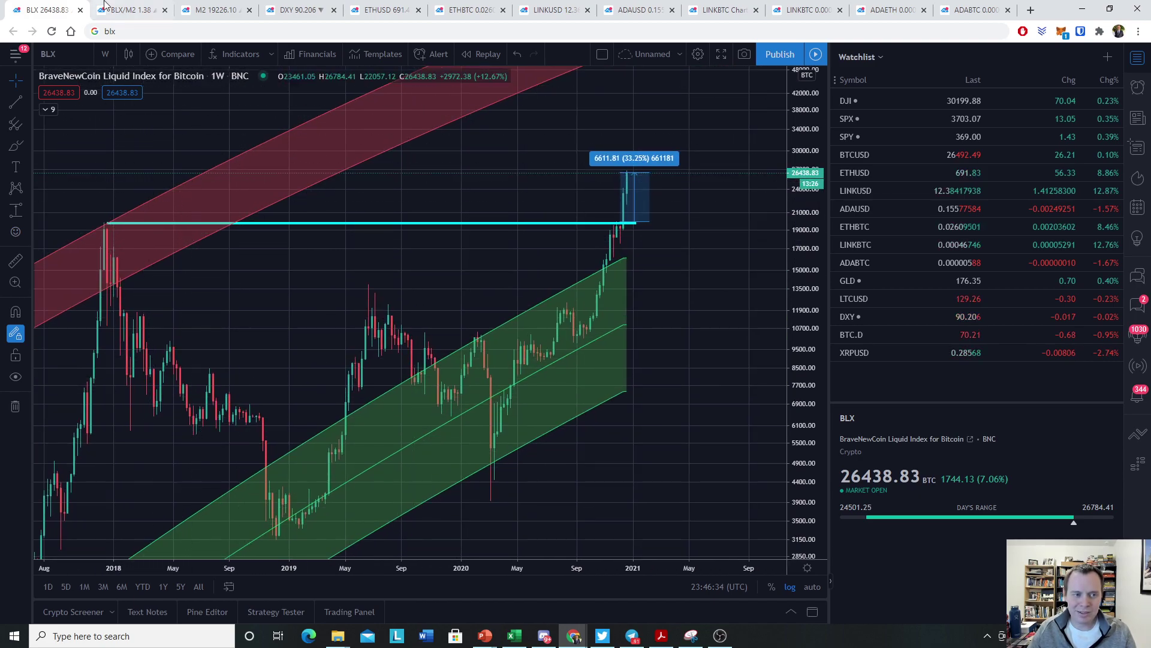
# Zoom out on BLX/M2 and begin a price range measurement from the 2011-peak line's end
pyautogui.hotkey('ctrl', 'Tab')
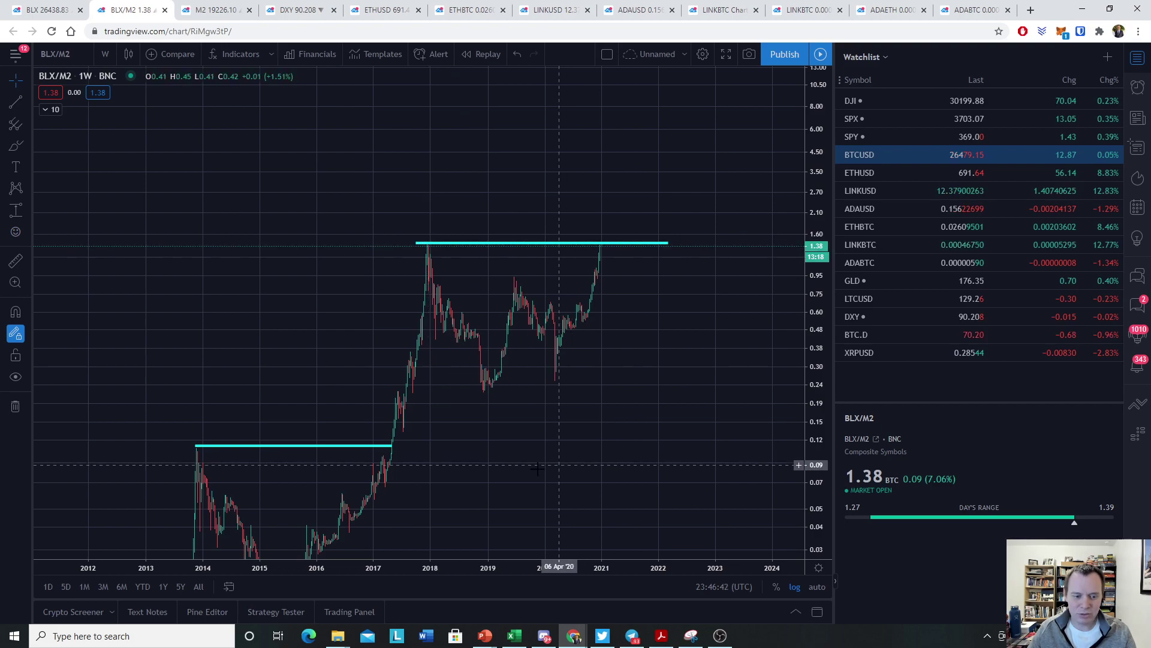
pyautogui.scroll(-5, 524, 452)
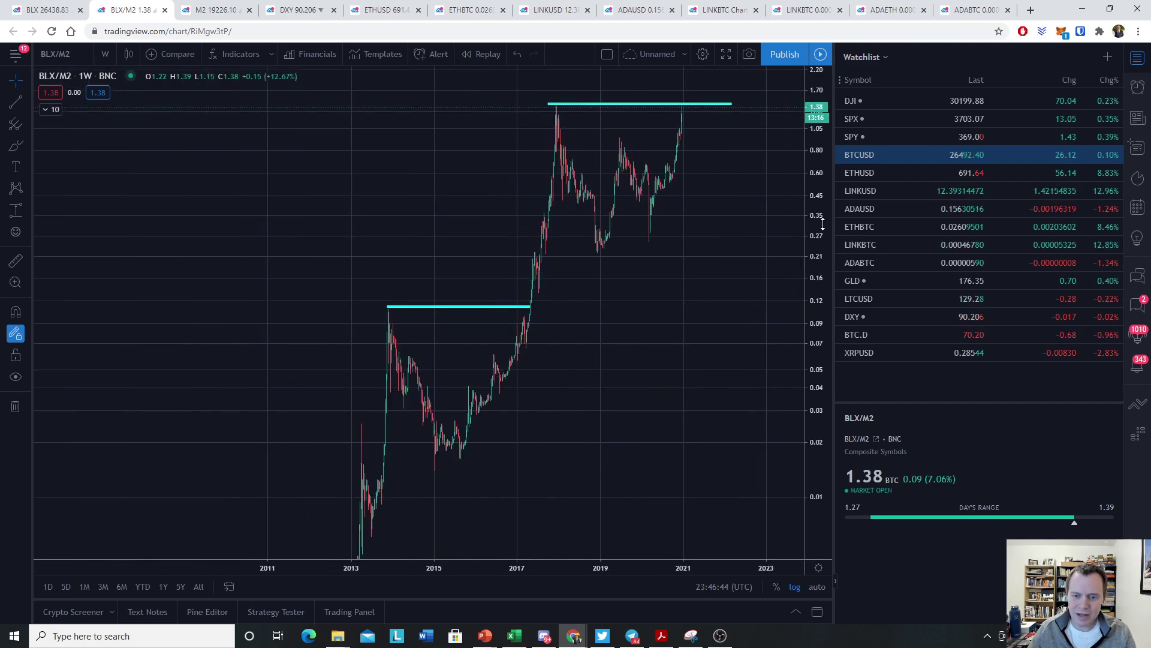
pyautogui.moveTo(604, 377); pyautogui.dragTo(587, 395)
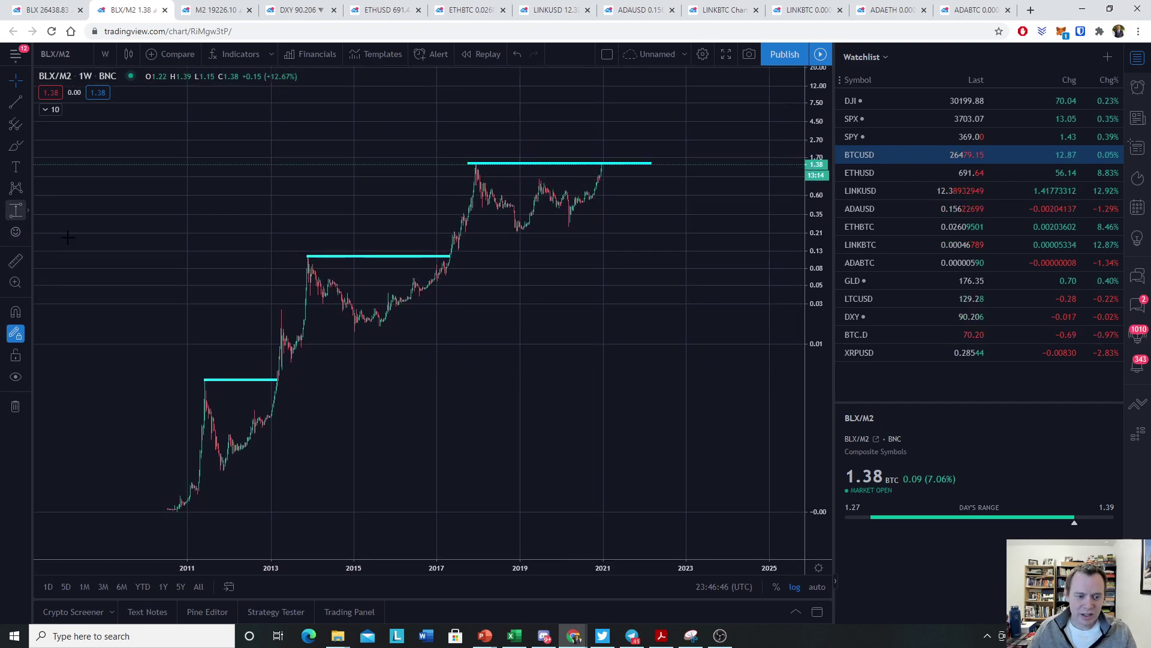
pyautogui.click(284, 383)
pyautogui.click(277, 380)
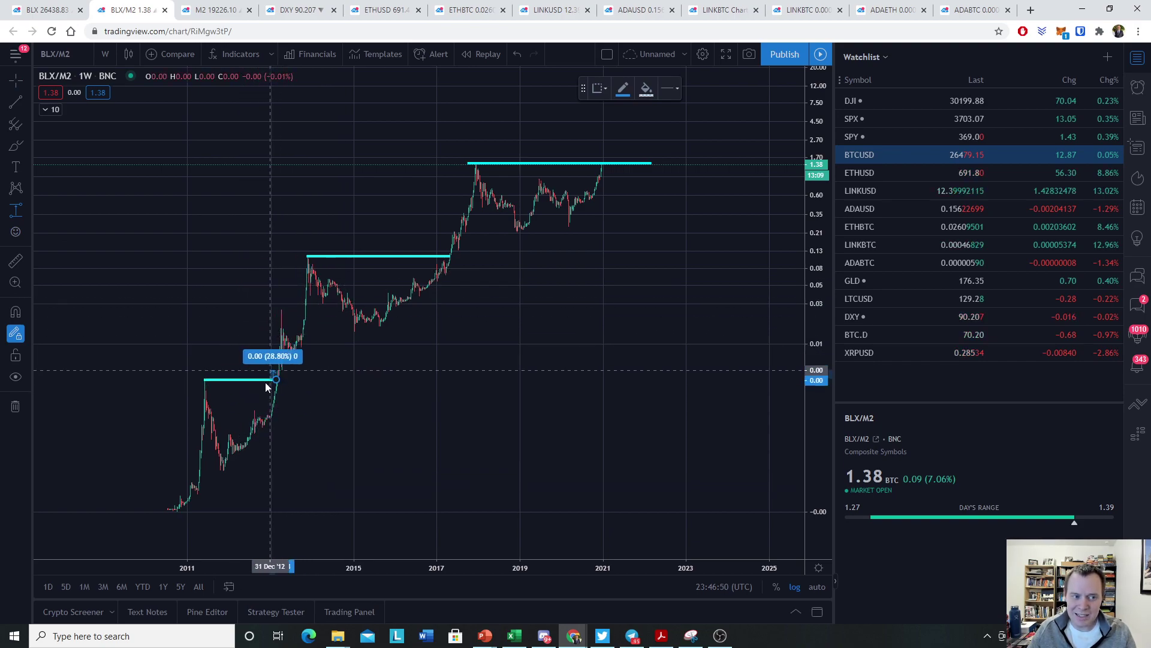
# Finish rally boxes to the 2013 peak (2907.09%) and the 2017 line (1208.20%)
pyautogui.click(307, 257)
pyautogui.click(448, 257)
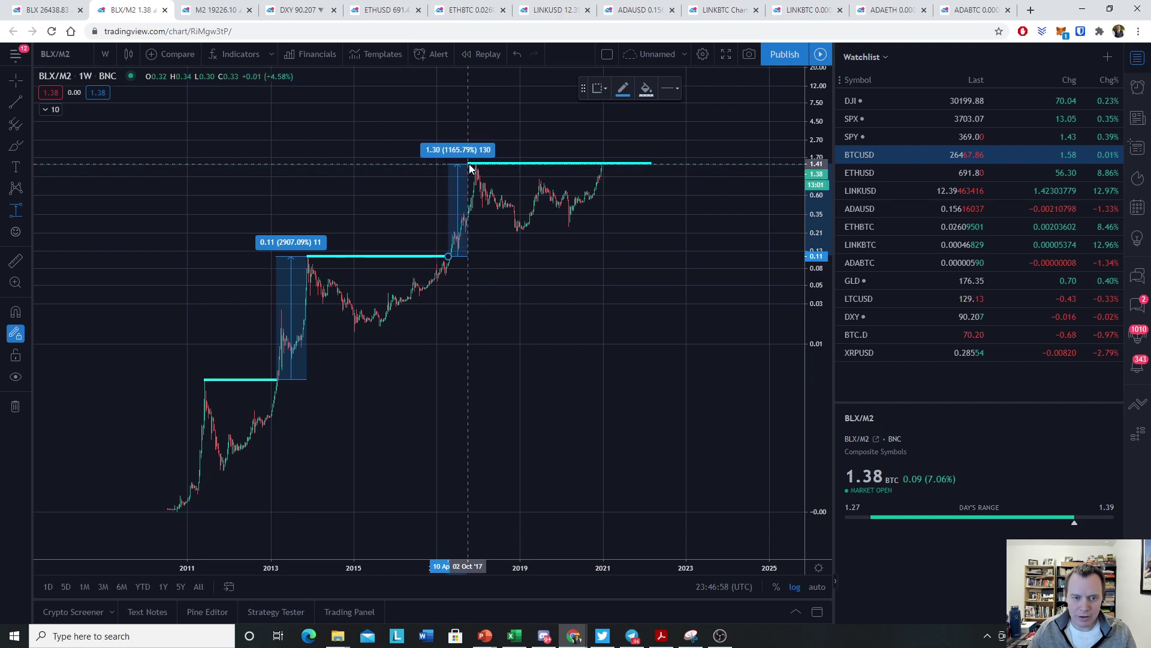
pyautogui.click(470, 163)
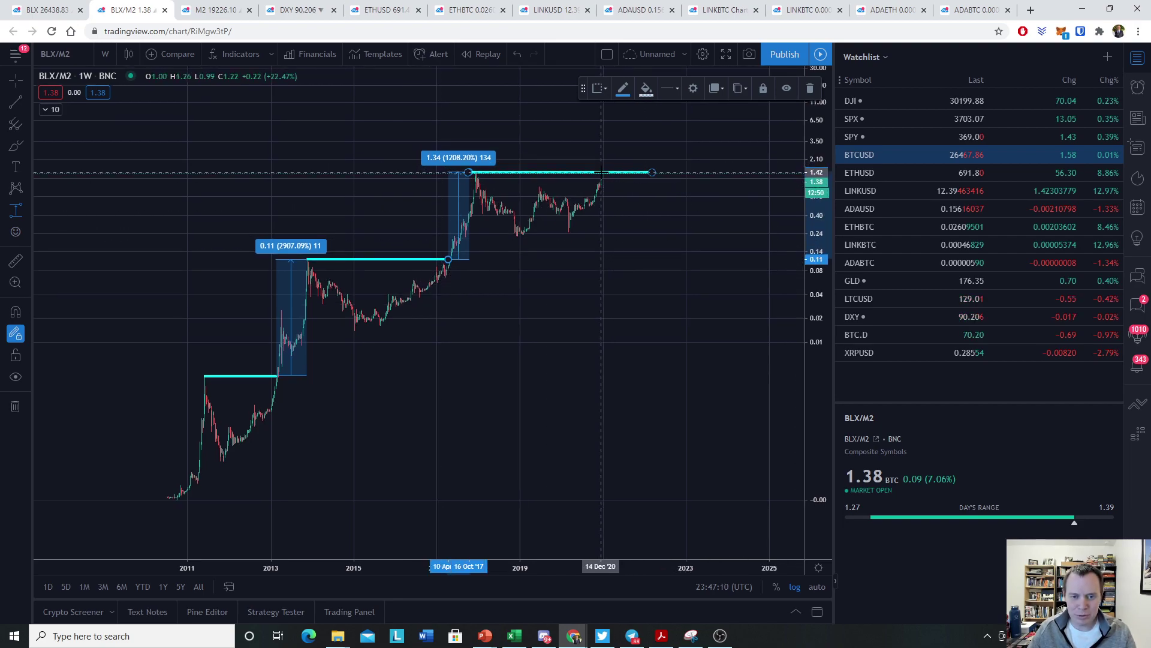
# Project a 7.20 (506.68%) rise box up from the top line's end
pyautogui.click(602, 173)
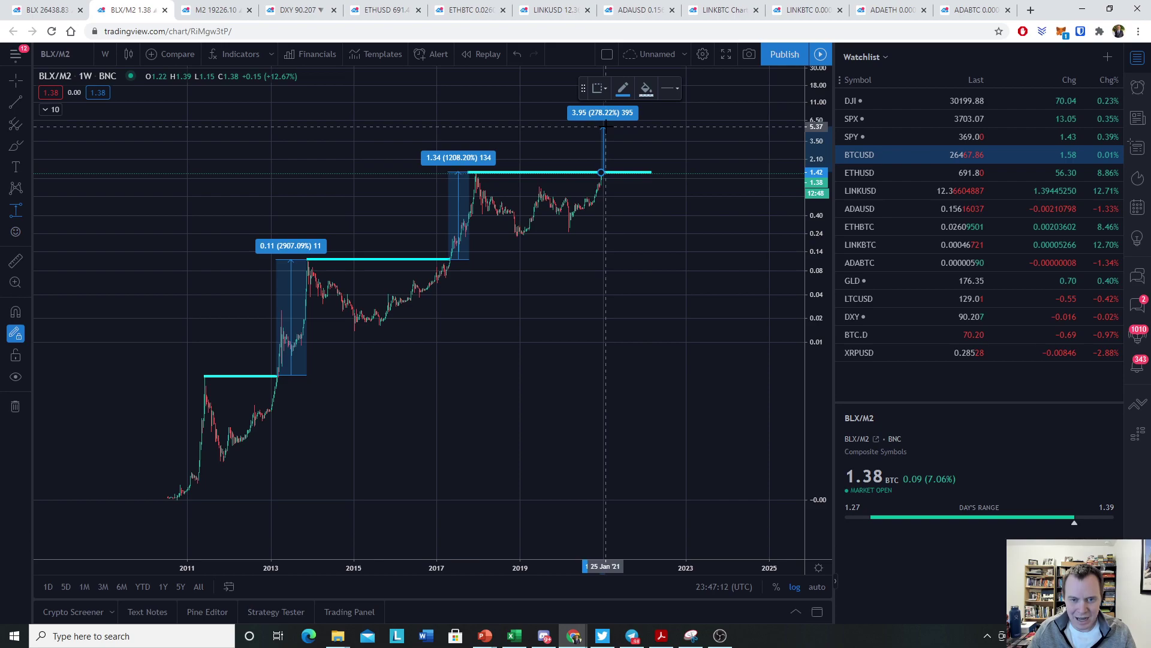
pyautogui.click(605, 109)
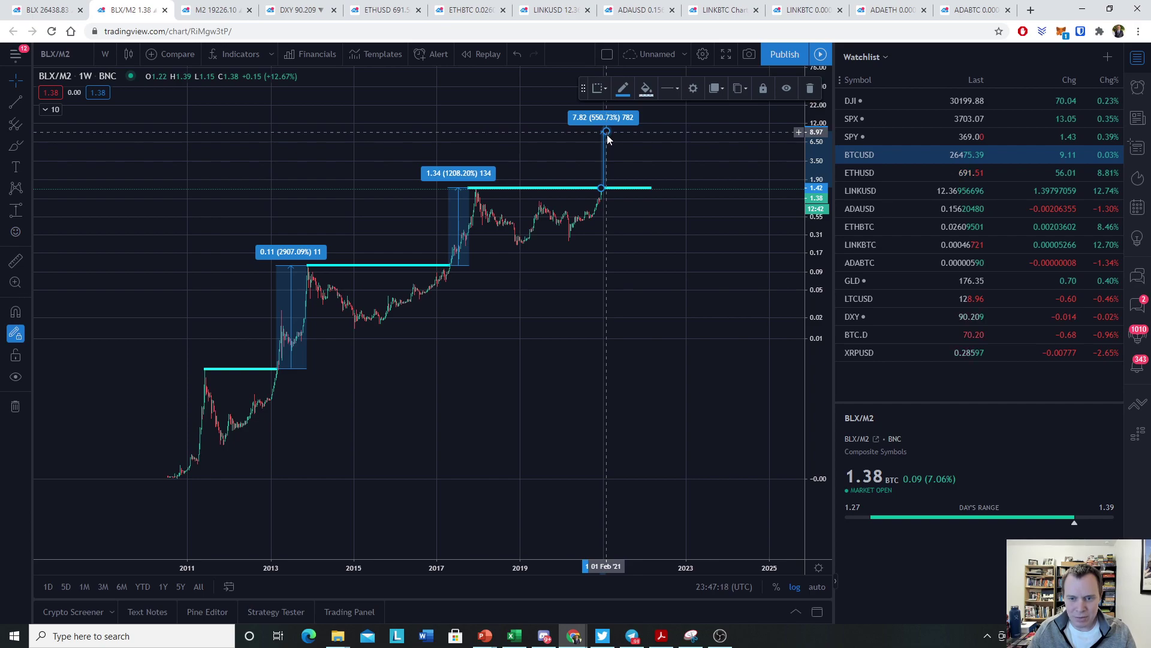
pyautogui.moveTo(606, 132); pyautogui.dragTo(608, 133)
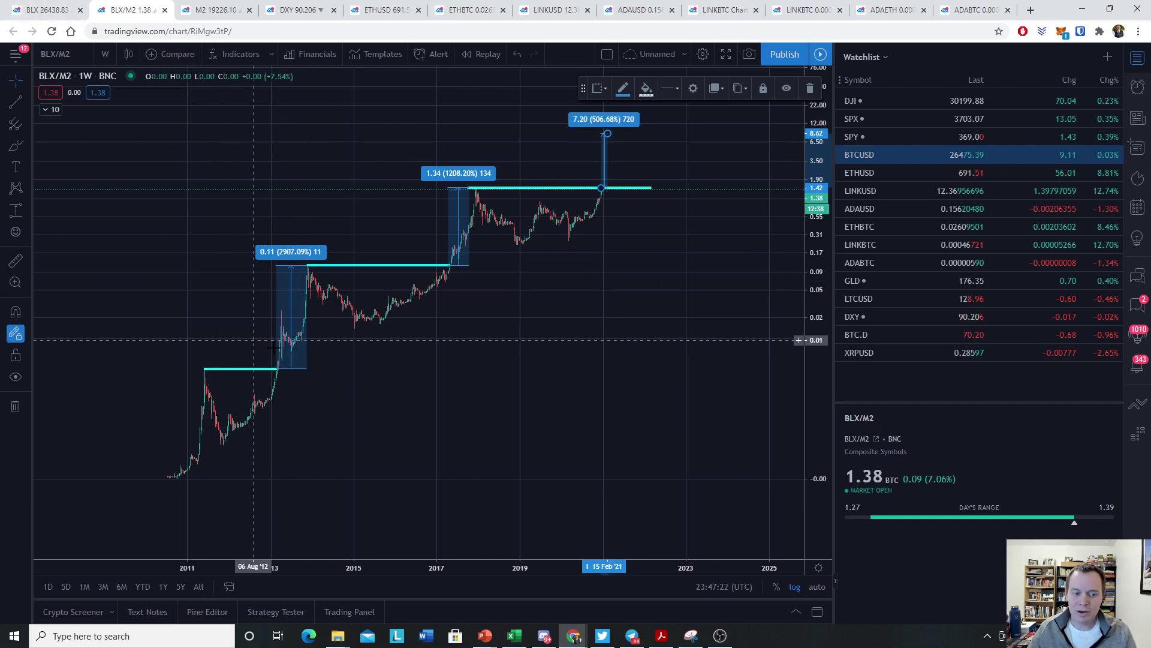
# On BLX, measure a 3634.37% rally box from the 2011 line to the Dec '13 peak
pyautogui.click(18, 8)
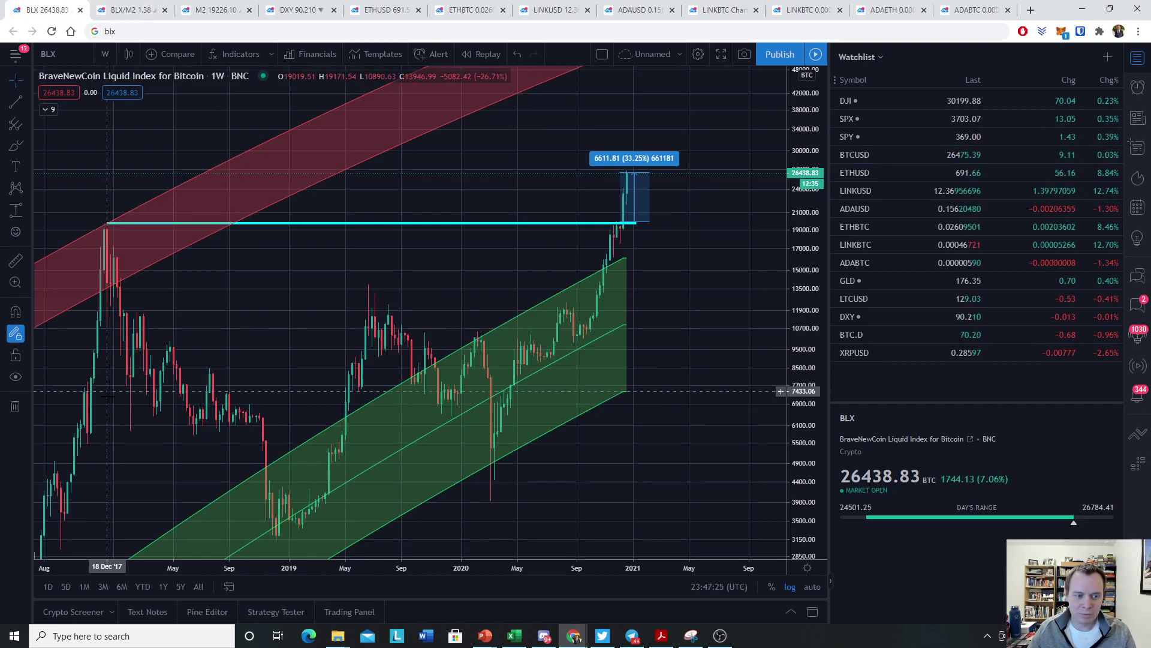
pyautogui.scroll(5, 781, 418)
pyautogui.scroll(-8, 780, 419)
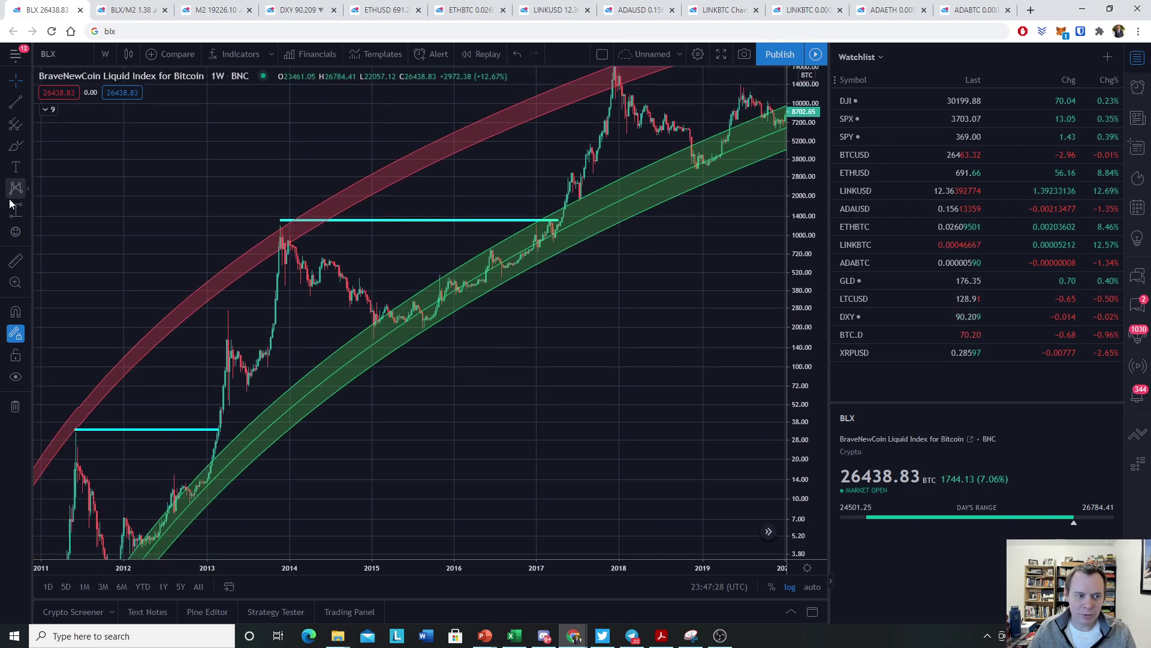
pyautogui.click(195, 430)
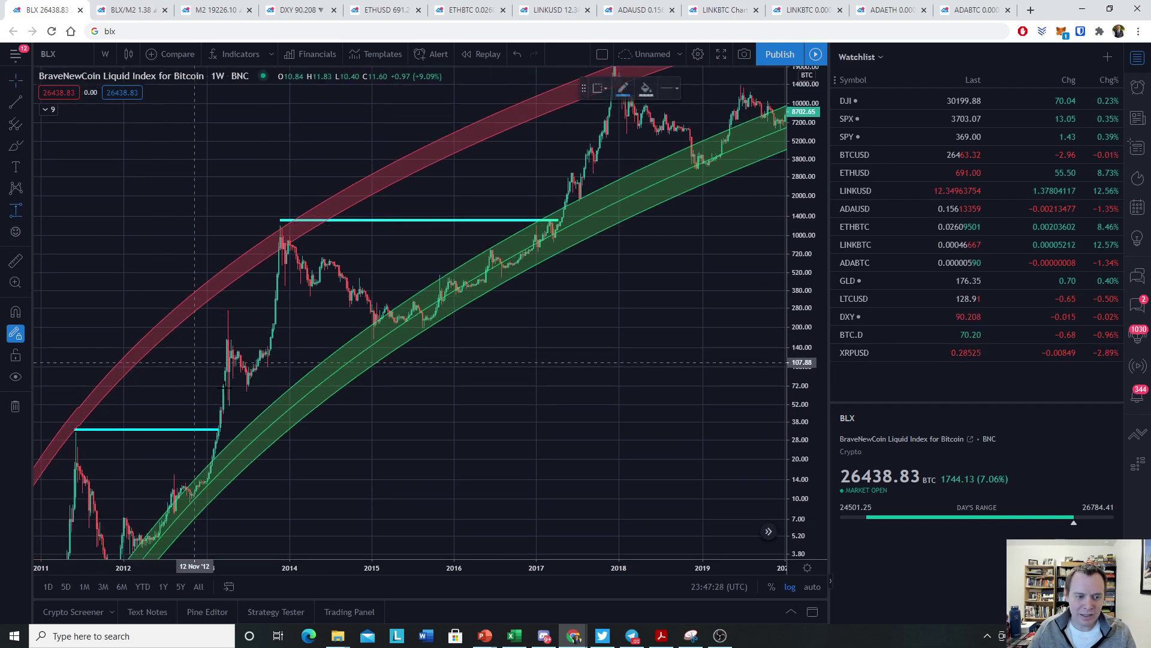
pyautogui.keyDown('shift'); pyautogui.click(217, 429); pyautogui.keyUp('shift')
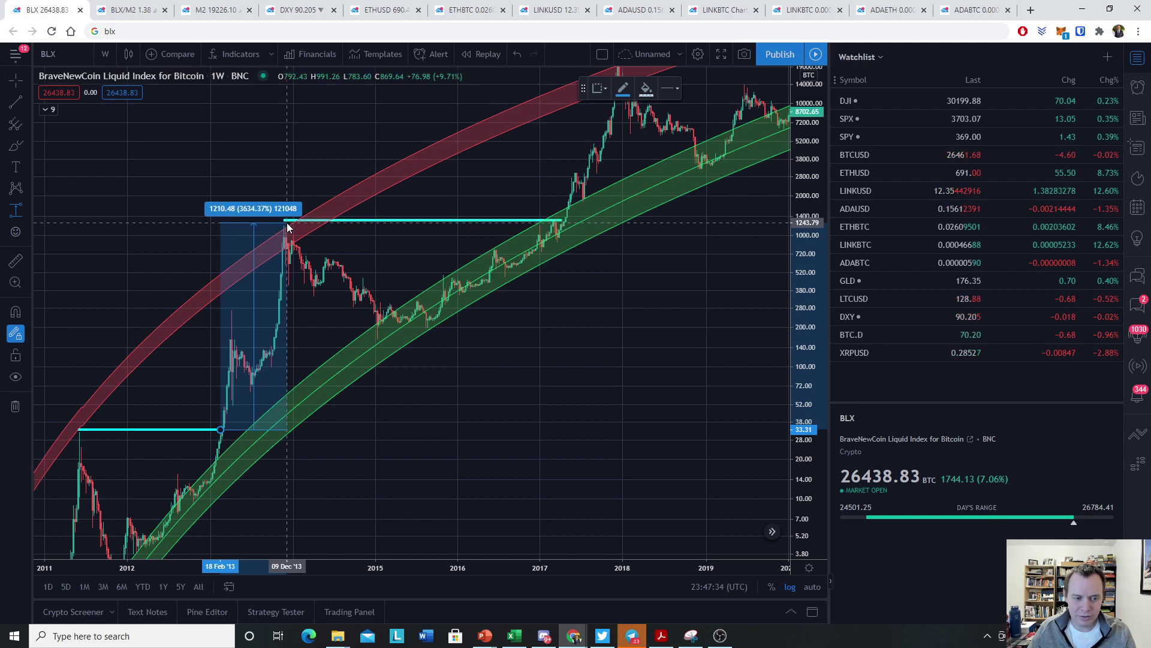
pyautogui.click(288, 227)
# Draw a -92.46% decline box after the 2017 high, then delete it
pyautogui.scroll(-5, 768, 292)
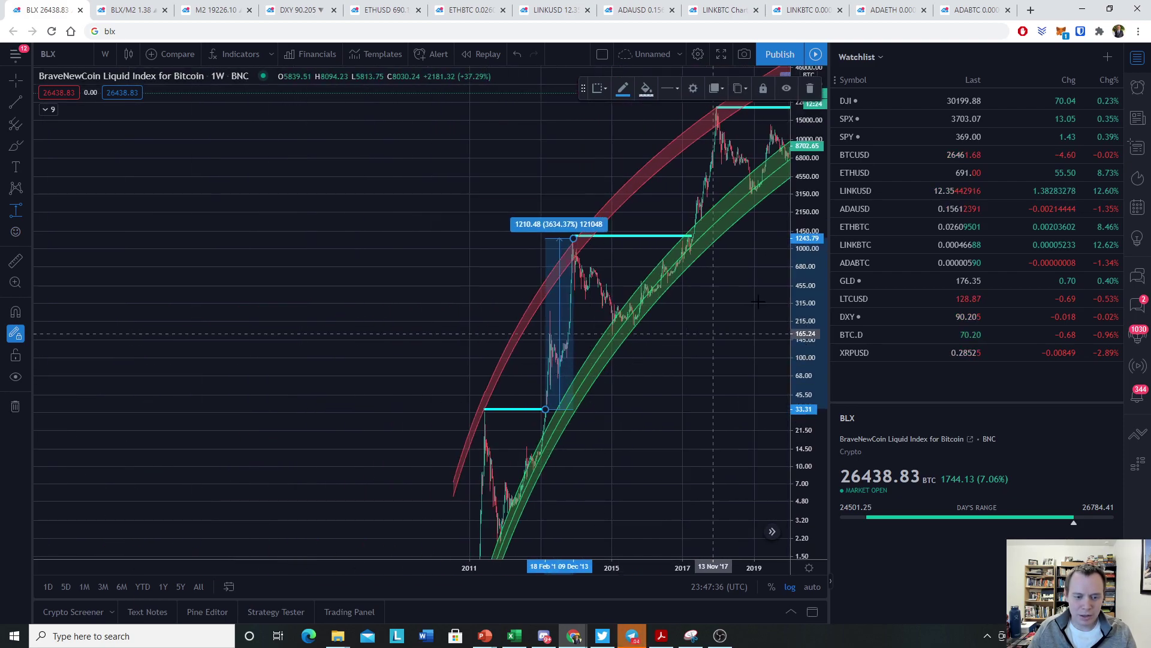
pyautogui.keyDown('shift'); pyautogui.click(787, 199); pyautogui.keyUp('shift')
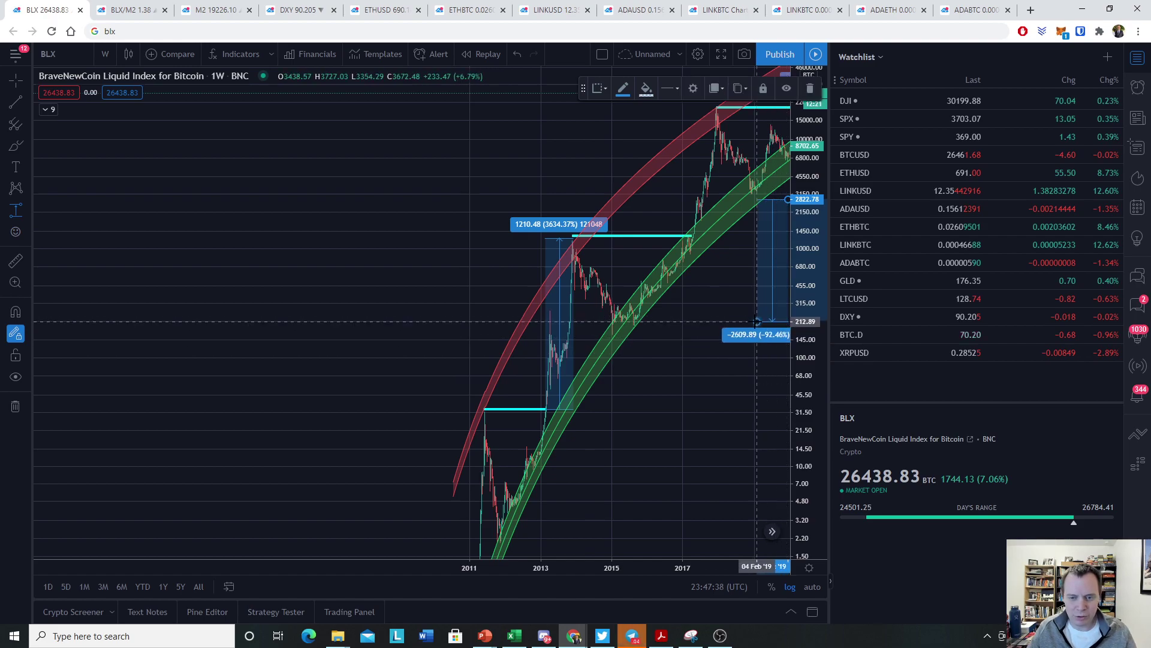
pyautogui.click(757, 322)
pyautogui.click(810, 88)
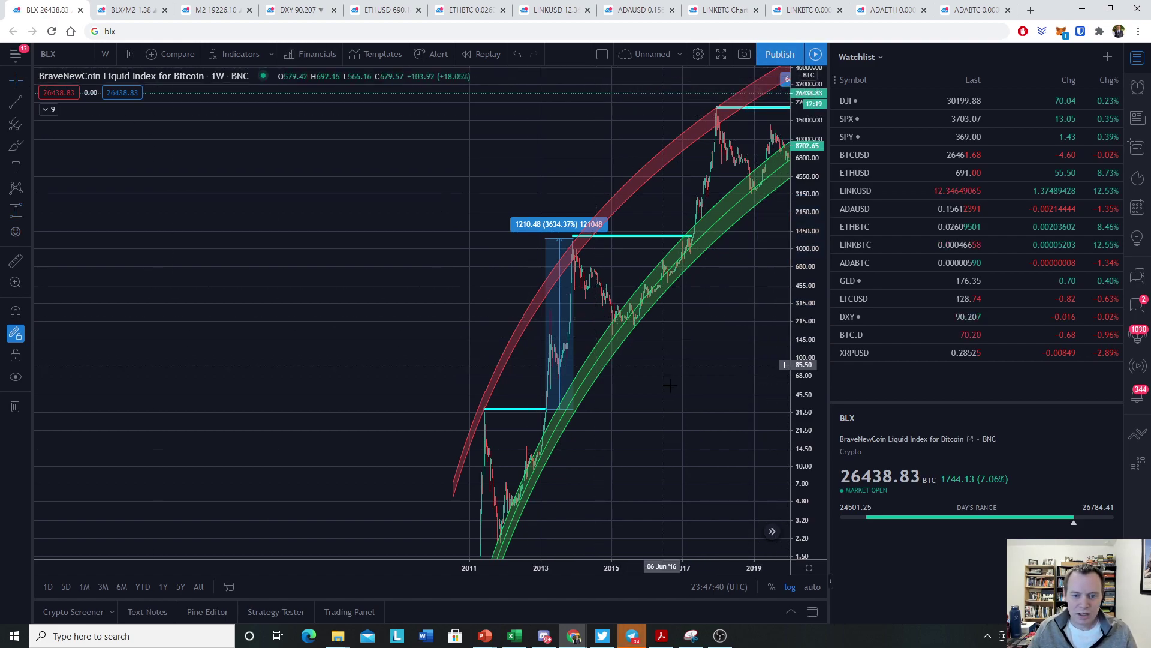
# Measure the 2017 rally from the breakout level to the Dec '17 peak (1424.20%)
pyautogui.moveTo(722, 270); pyautogui.dragTo(473, 340)
pyautogui.scroll(2, 317, 412)
pyautogui.moveTo(132, 240); pyautogui.dragTo(316, 234)
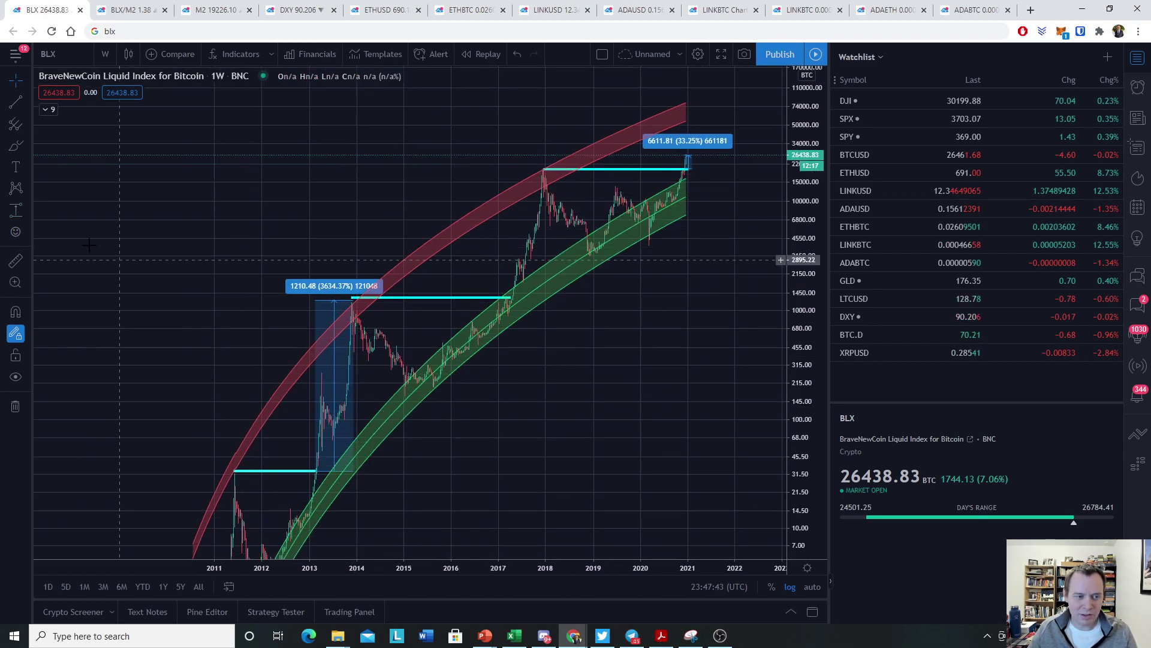
pyautogui.click(511, 297)
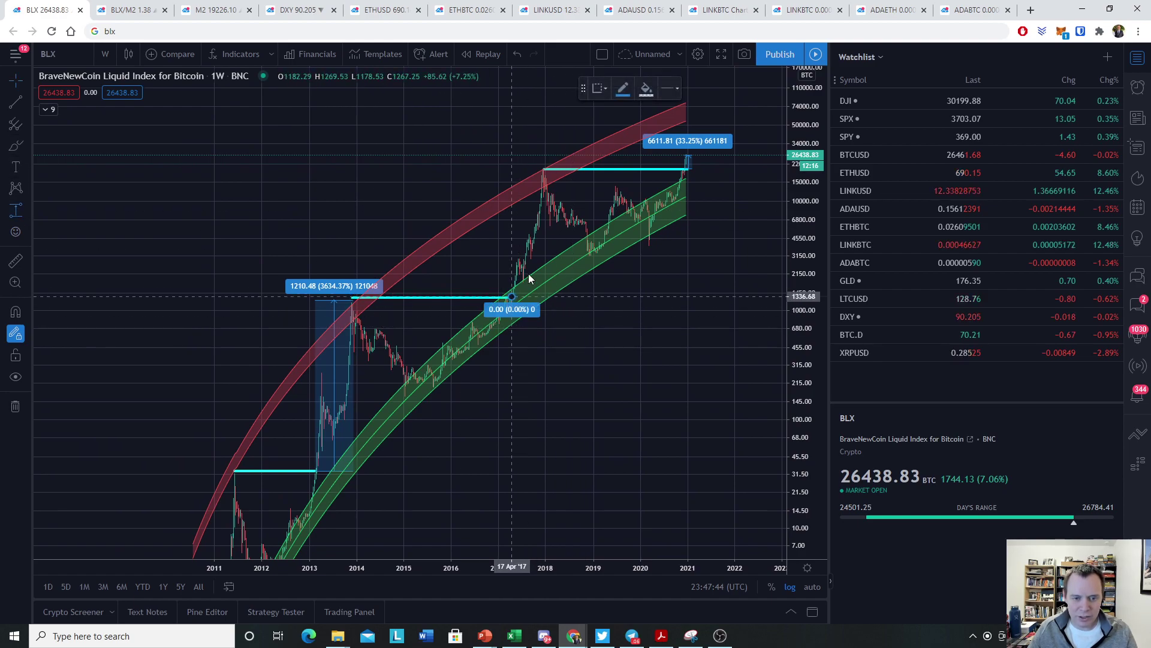
pyautogui.click(543, 169)
# Trim the BLX 2013 rally box to 3303.82%, ending at the 25 Nov '13 peak
pyautogui.click(139, 10)
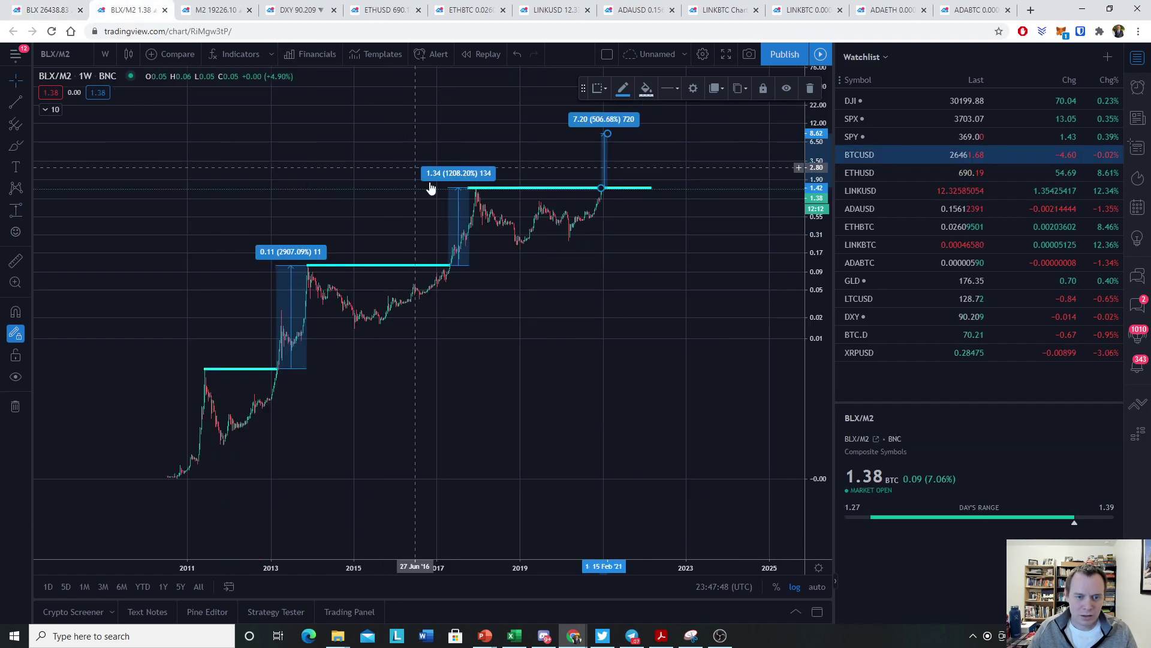
pyautogui.click(51, 14)
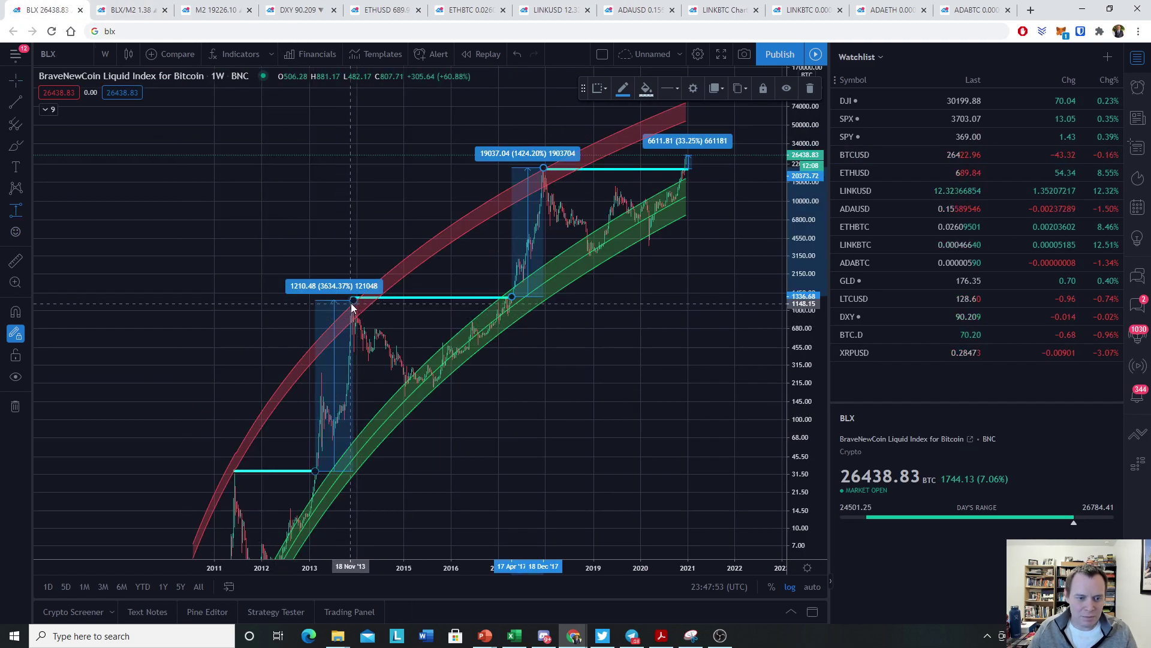
pyautogui.scroll(5, 299, 457)
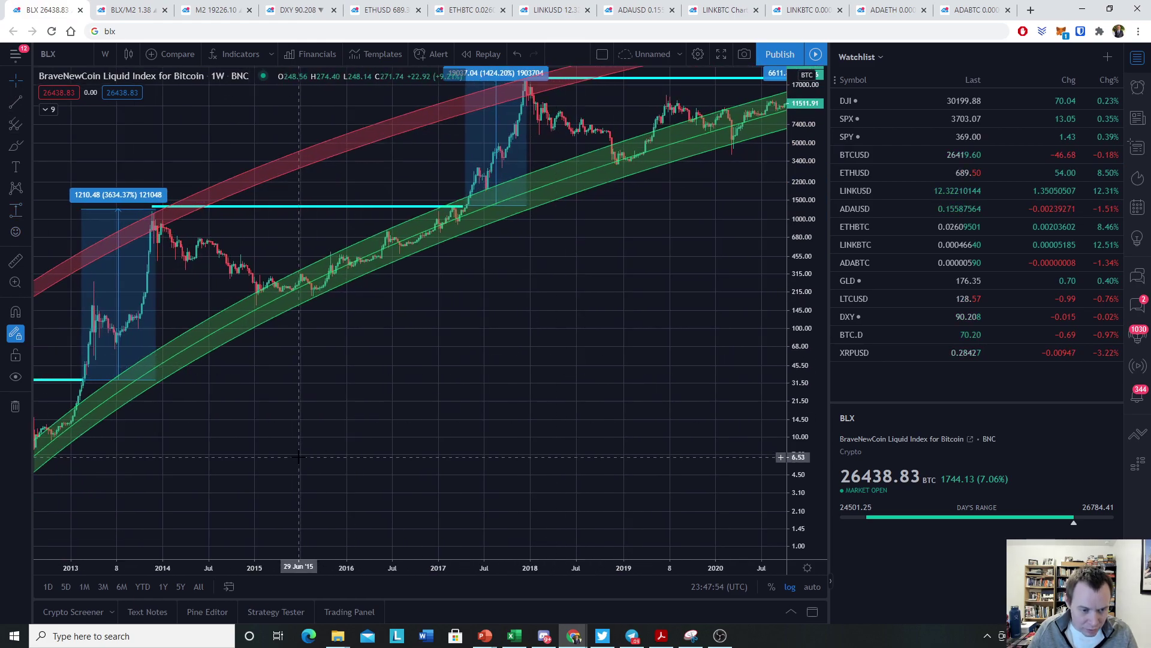
pyautogui.moveTo(298, 457); pyautogui.dragTo(553, 390)
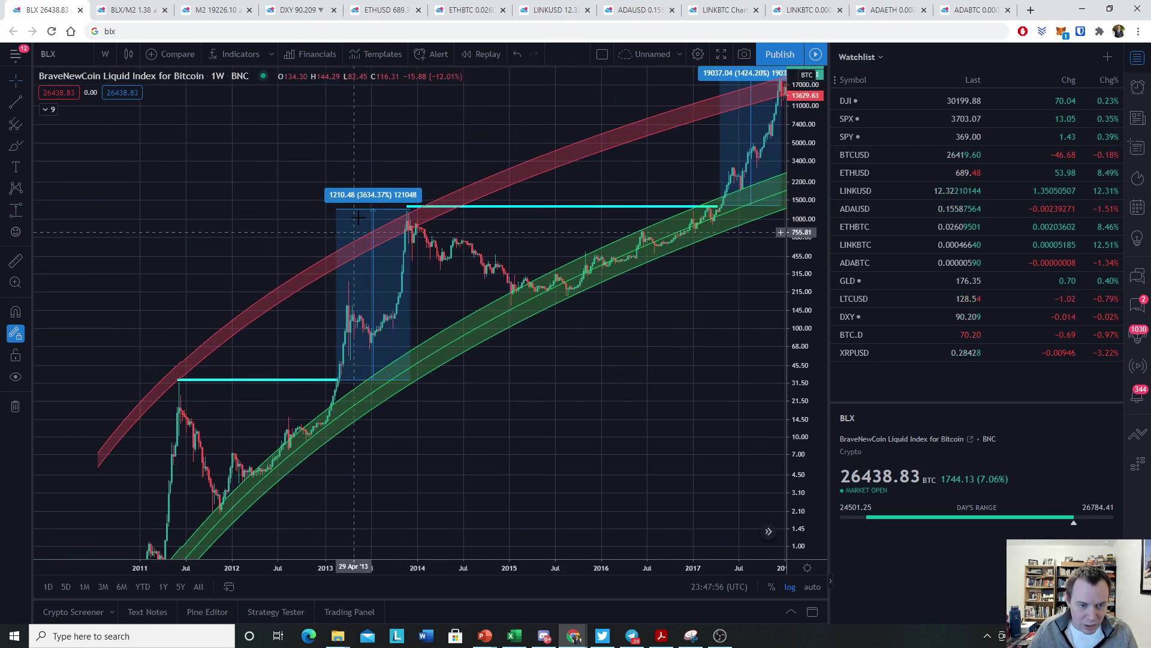
pyautogui.moveTo(410, 208); pyautogui.dragTo(407, 213)
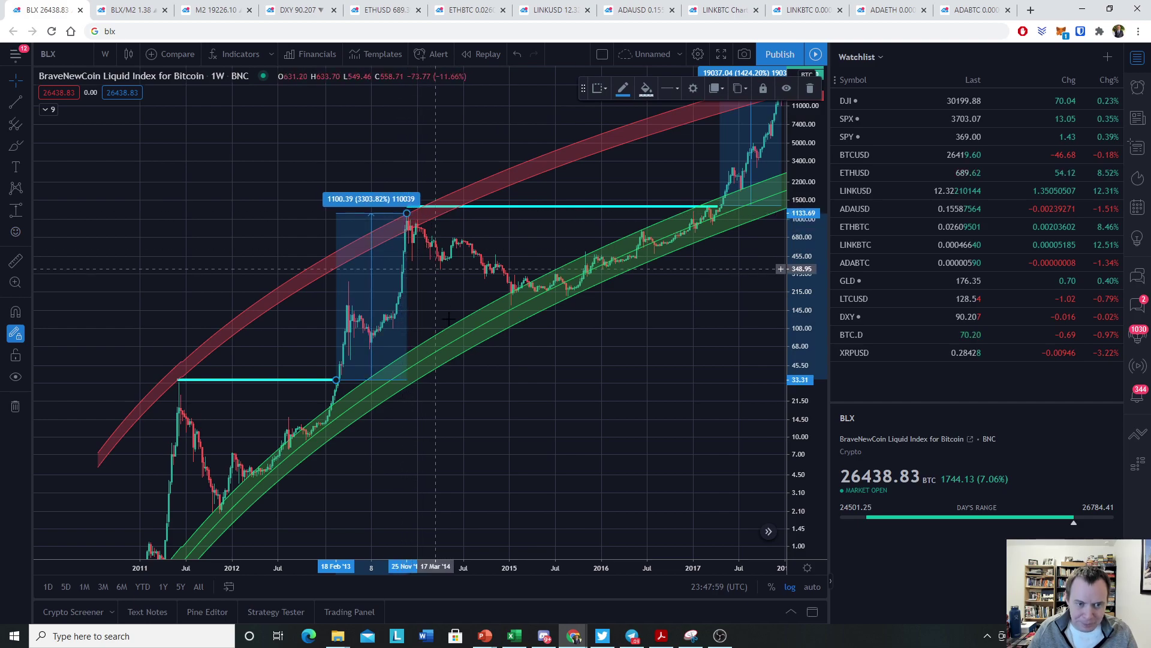
# Compare BLX/M2 with BLX, shifting BLX to show 2013 onward and repositioning BLX/M2
pyautogui.click(134, 9)
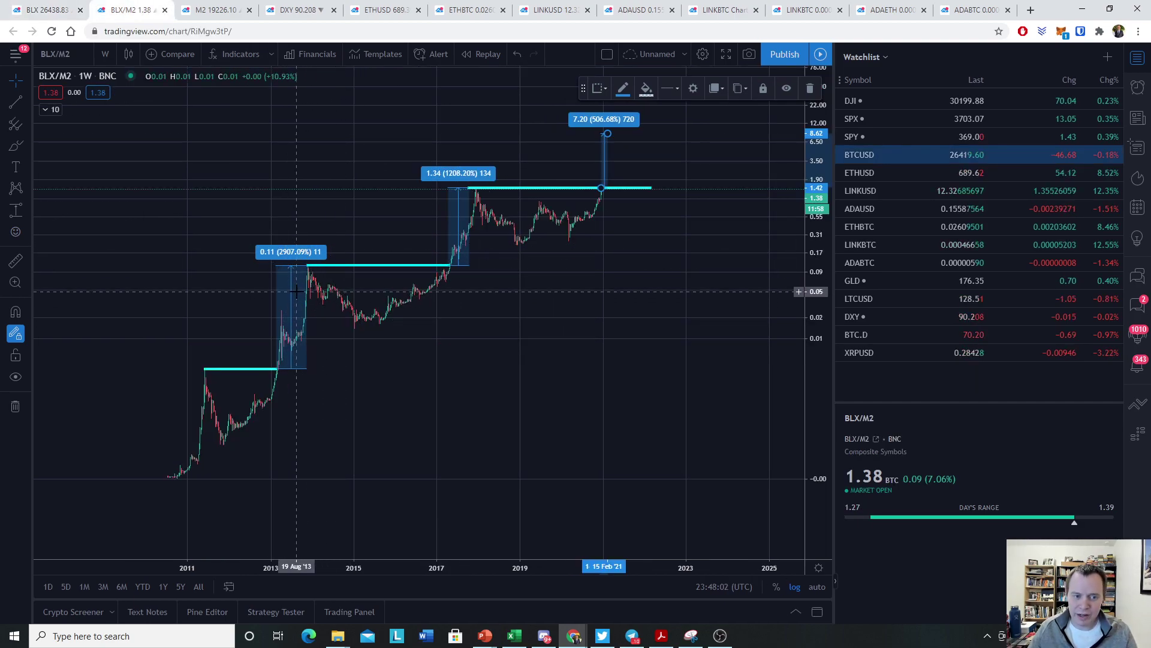
pyautogui.click(48, 9)
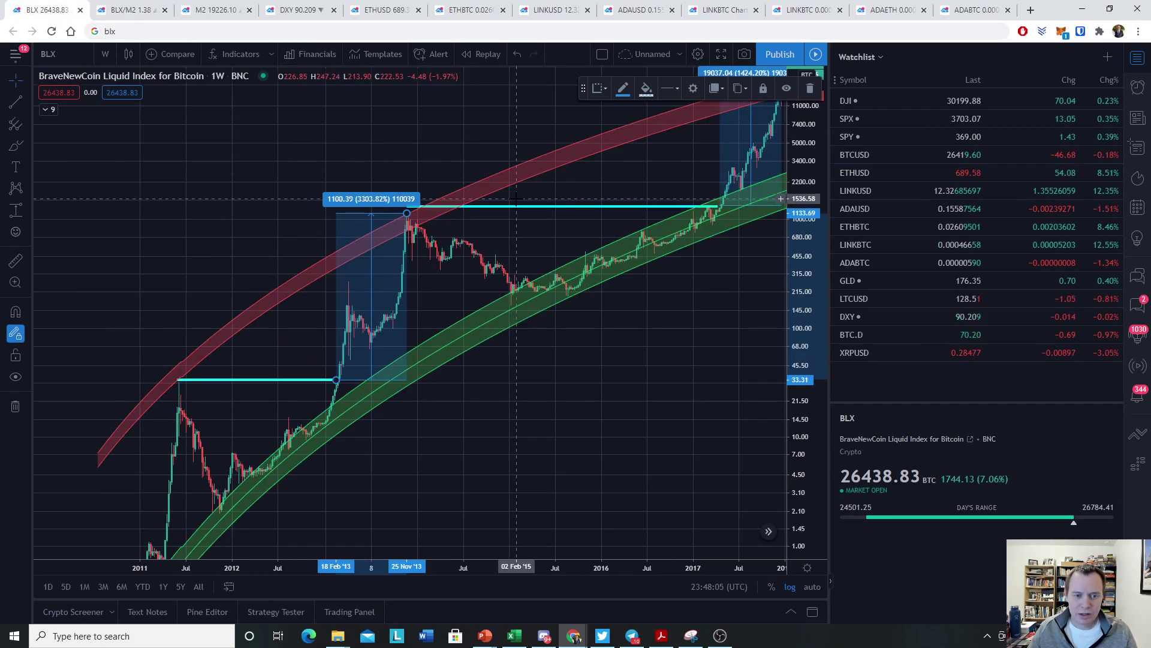
pyautogui.scroll(3, 673, 353)
pyautogui.moveTo(679, 353); pyautogui.dragTo(506, 353)
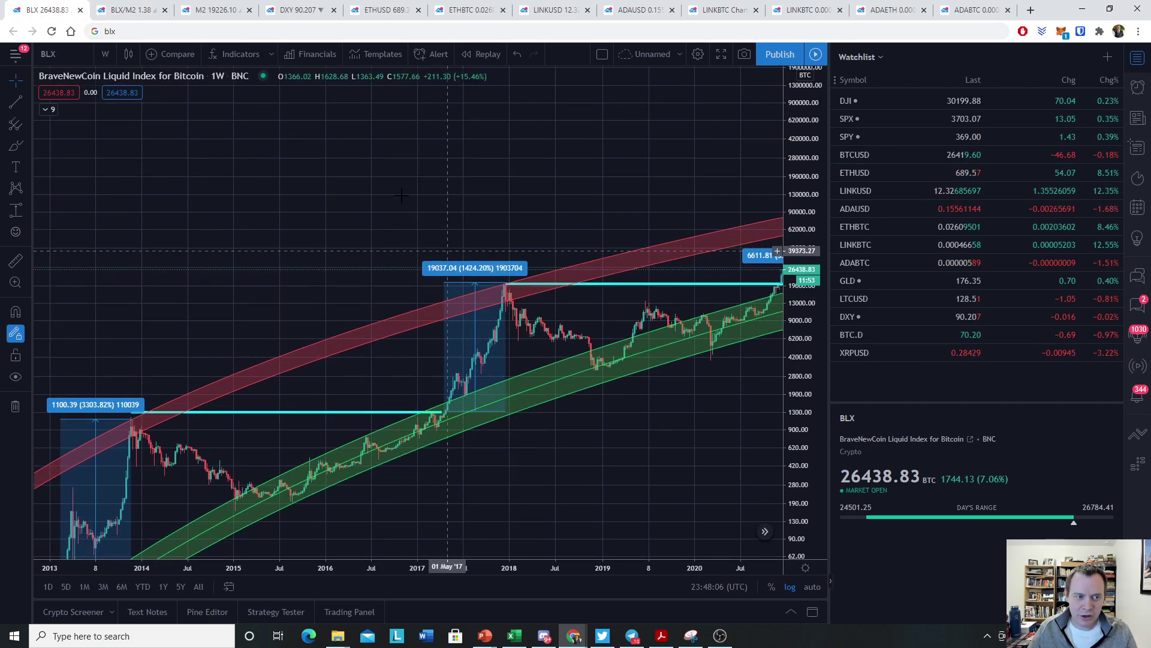
pyautogui.click(134, 8)
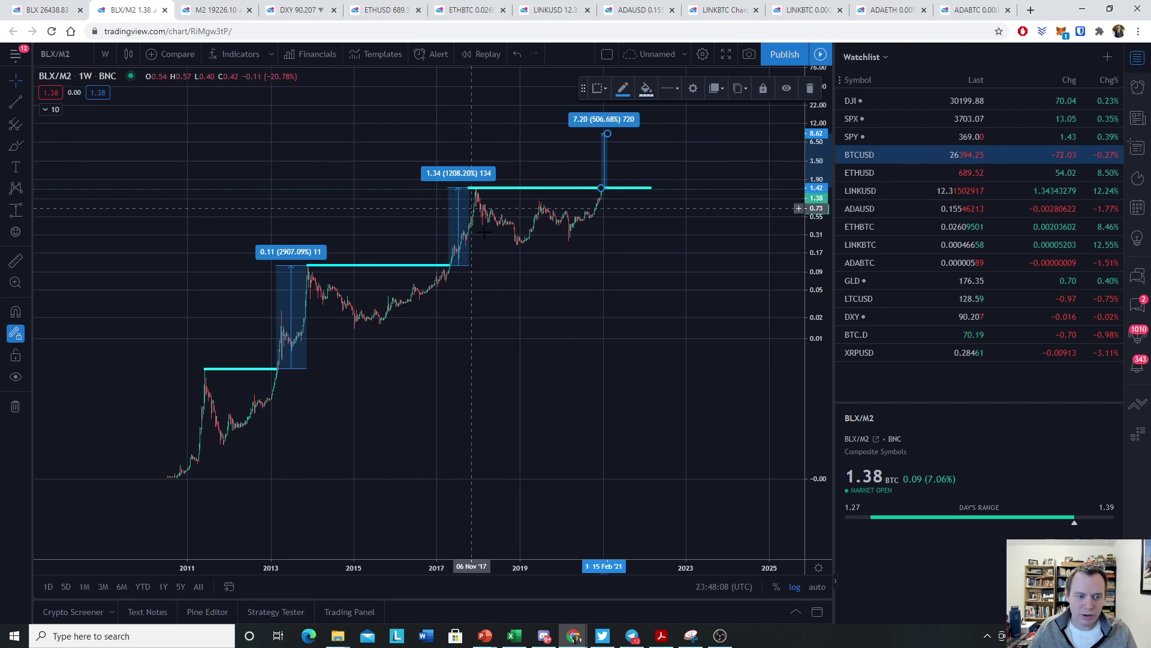
pyautogui.moveTo(617, 300); pyautogui.dragTo(580, 385)
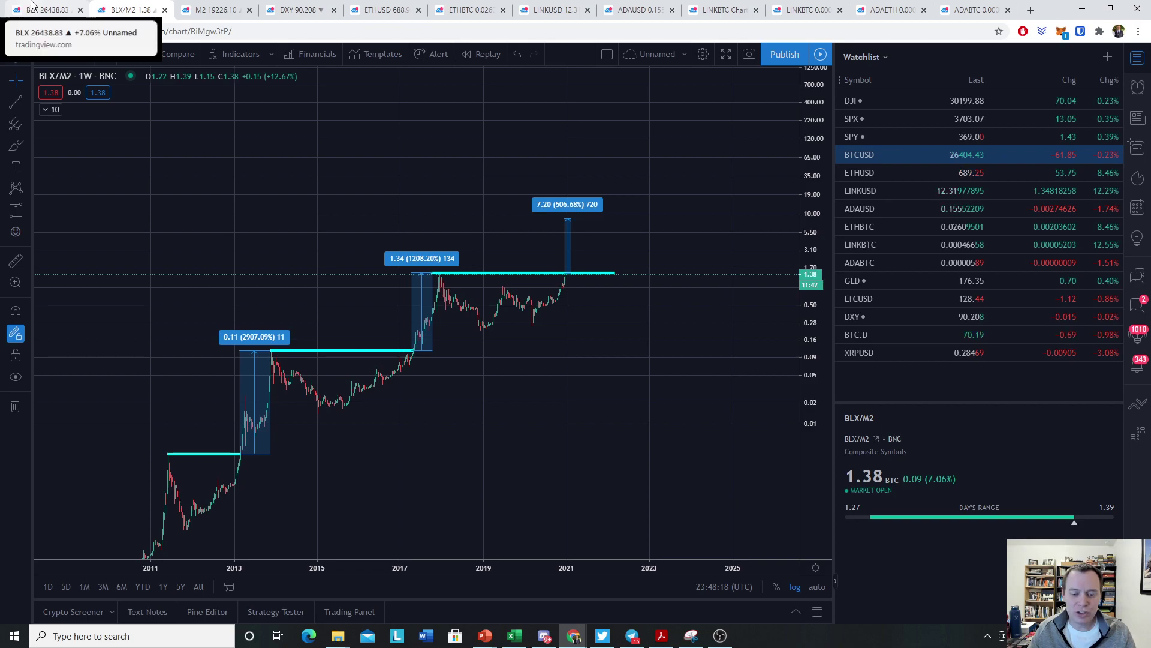
# On BLX, draw a 103262.77 (519.29%) projected box from the Dec '20 breakout toward January 2023
pyautogui.click(48, 10)
pyautogui.moveTo(414, 483); pyautogui.dragTo(268, 507)
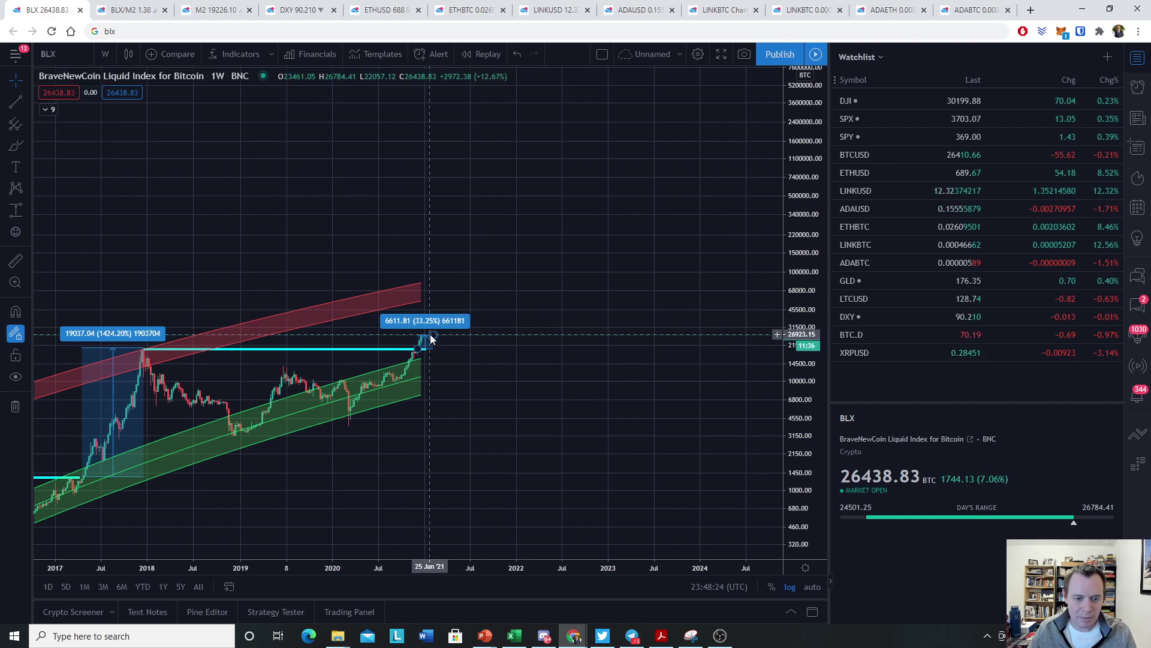
pyautogui.moveTo(436, 339)
pyautogui.mouseDown()
pyautogui.moveTo(455, 285)
pyautogui.moveTo(441, 321)
pyautogui.moveTo(537, 263)
pyautogui.moveTo(459, 289)
pyautogui.moveTo(479, 296)
pyautogui.mouseUp()
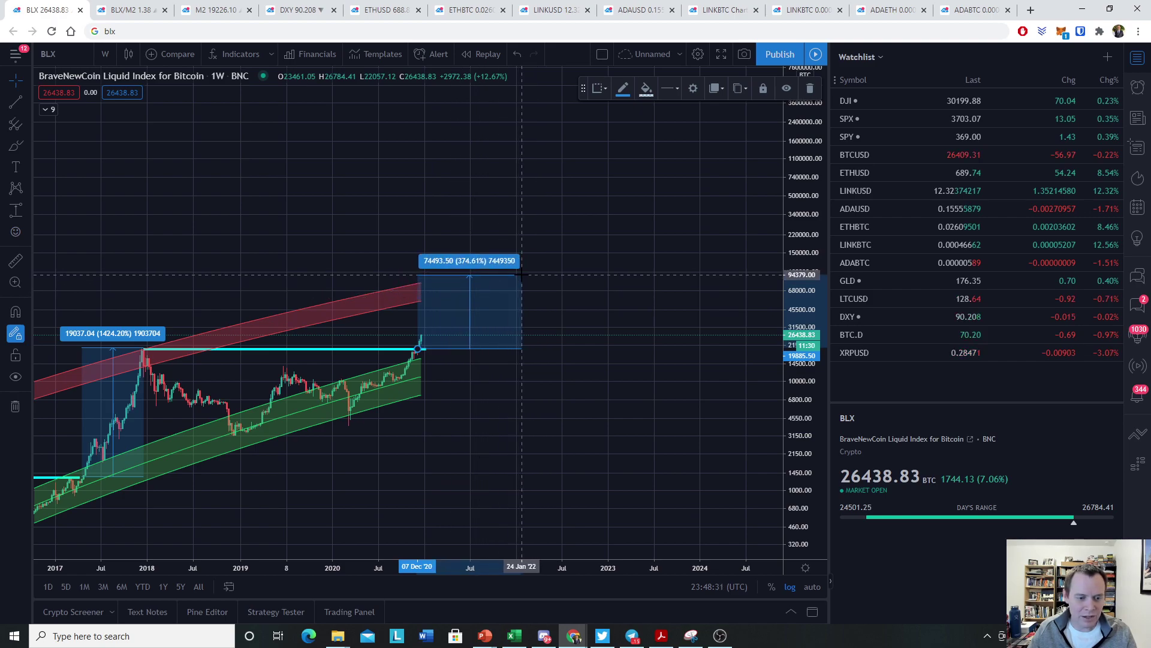
pyautogui.moveTo(521, 275); pyautogui.dragTo(608, 262)
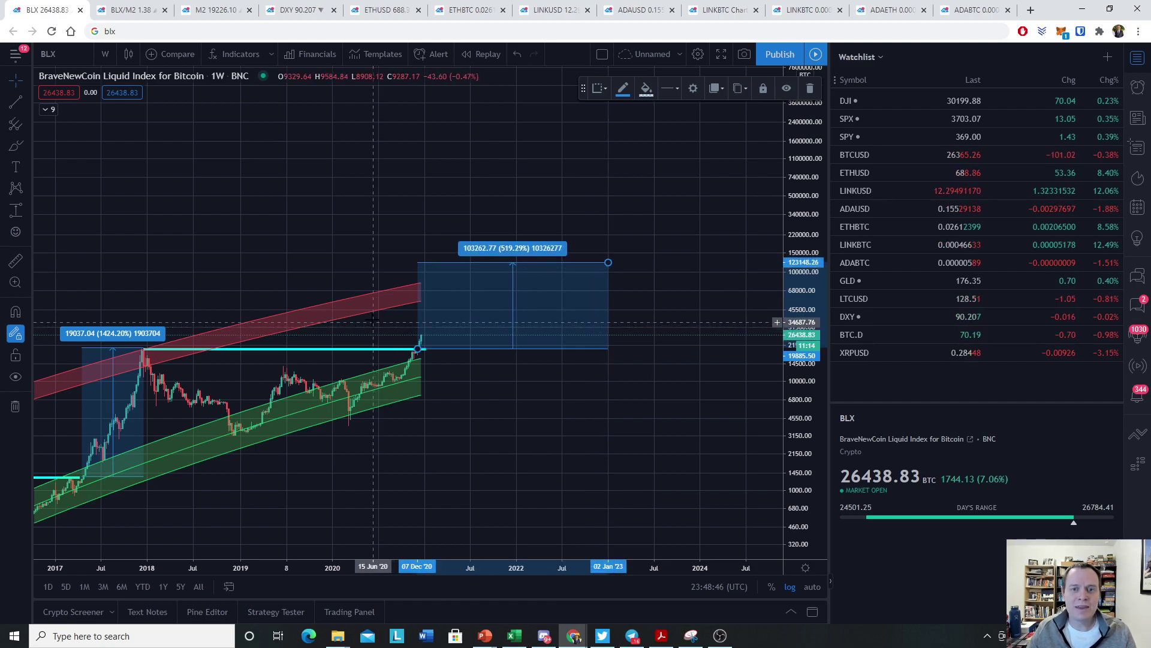
# Clear all drawings from the M2 Money Stock chart with Remove Drawings, then return to DXY
pyautogui.click(129, 10)
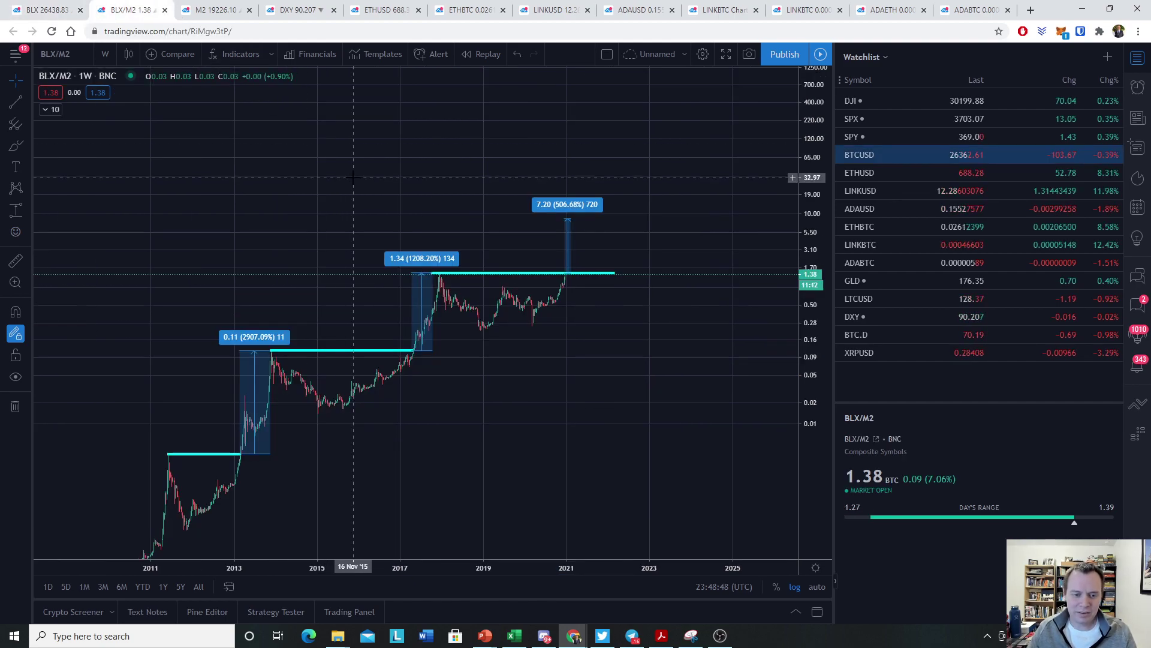
pyautogui.hotkey('ctrl', 'Tab')
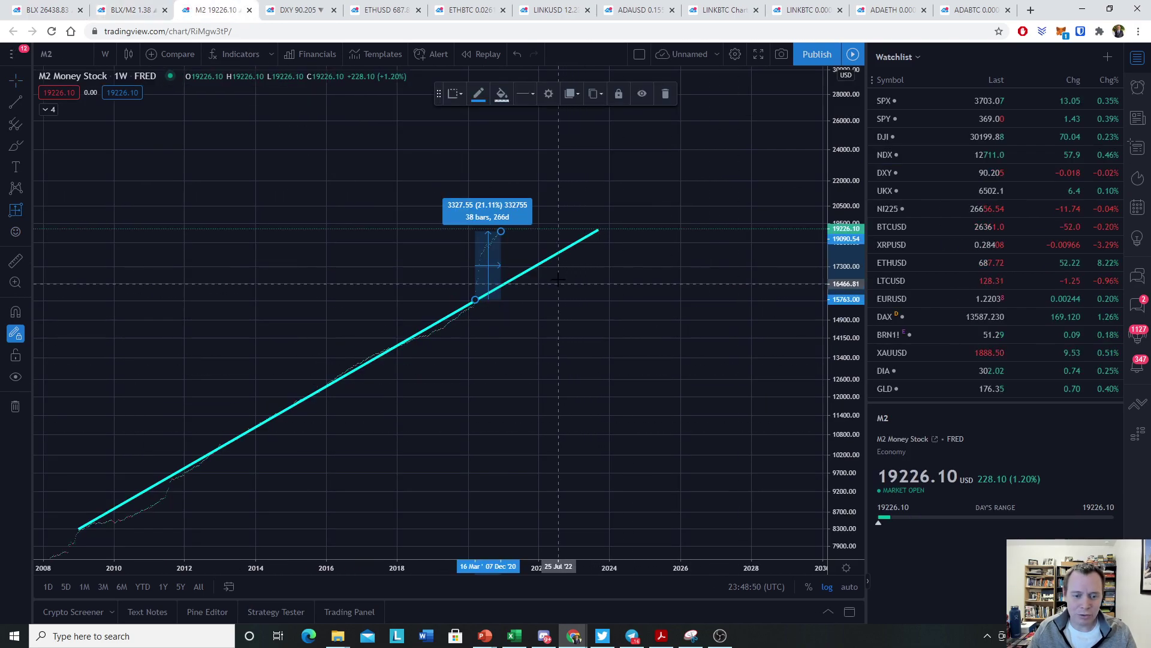
pyautogui.click(596, 372)
pyautogui.rightClick(599, 317)
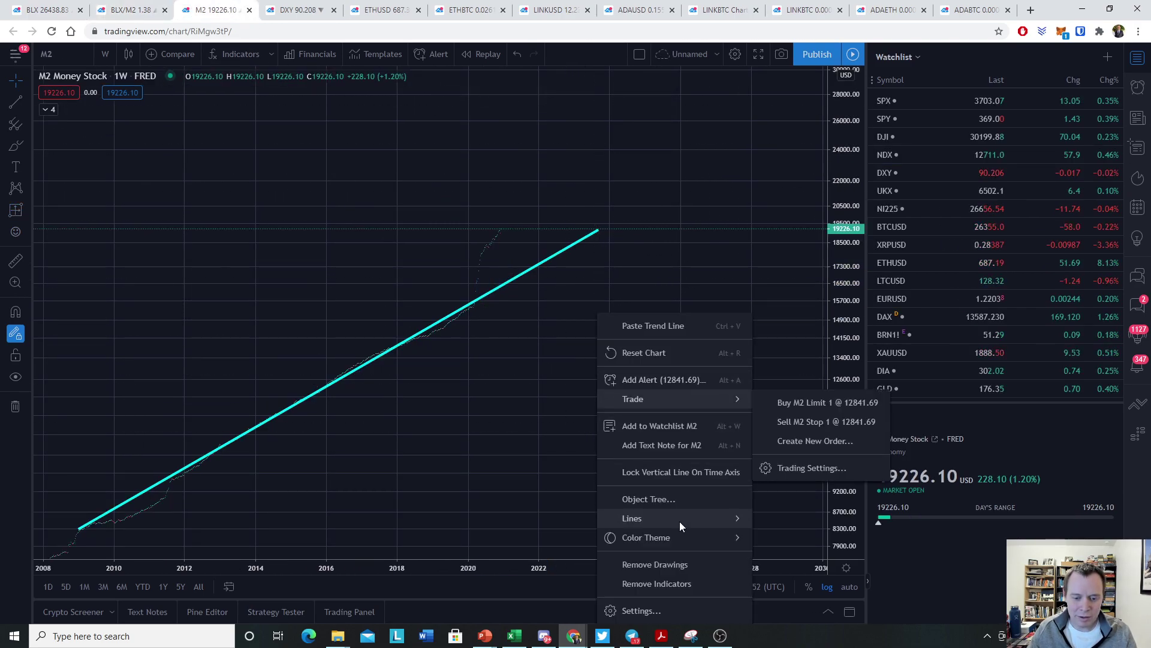
pyautogui.click(660, 564)
pyautogui.moveTo(623, 469); pyautogui.dragTo(750, 465)
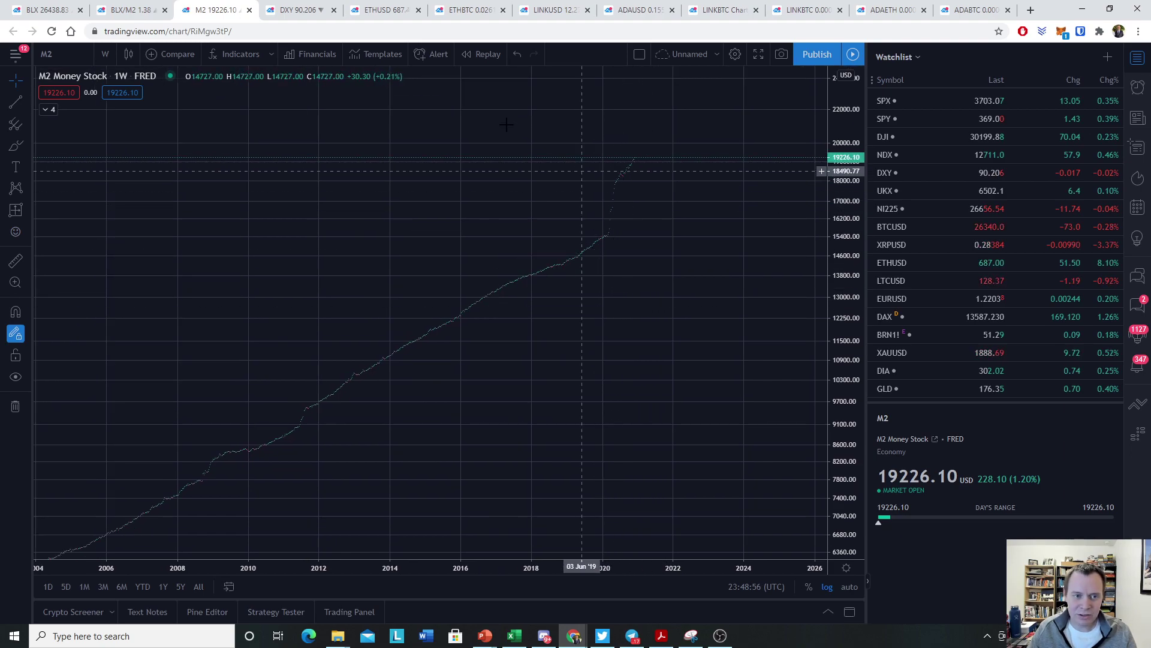
pyautogui.click(298, 9)
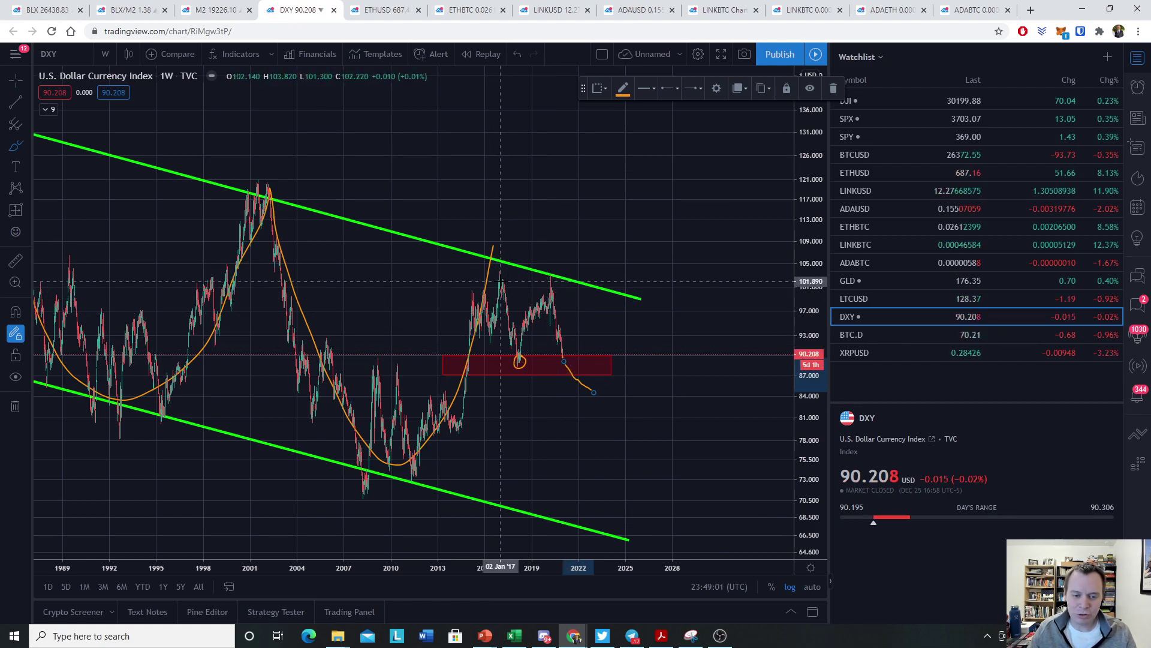
# Cycle through the BLX, DXY and M2 Money Stock charts, finishing on the BLX/M2 chart
pyautogui.click(49, 11)
pyautogui.click(297, 10)
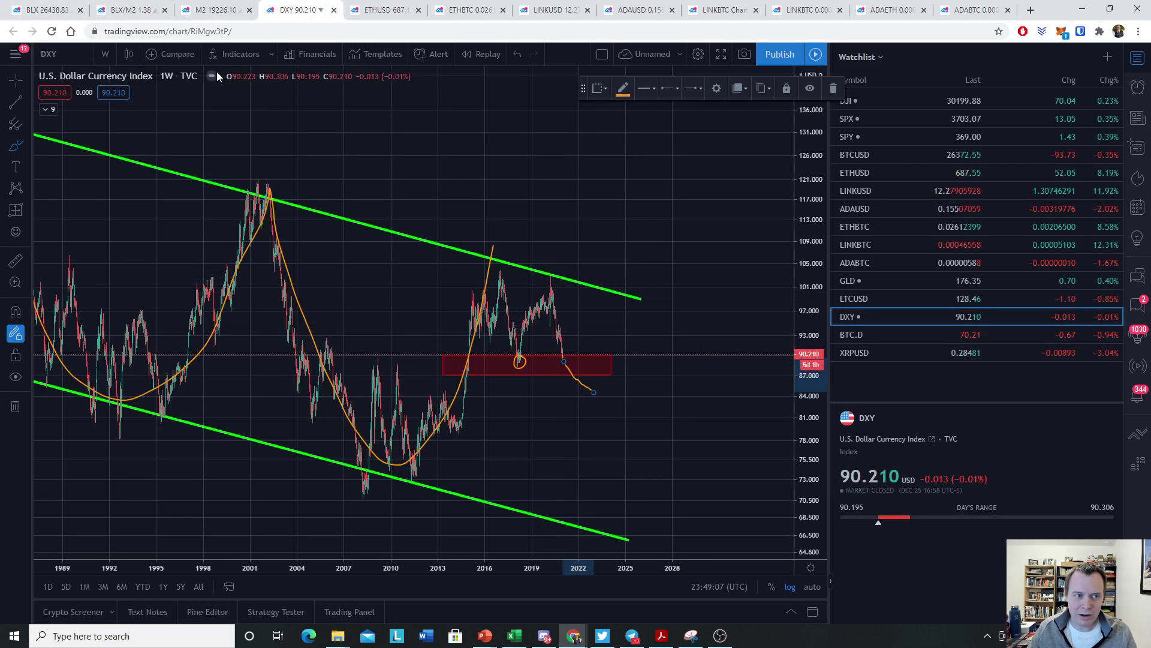
pyautogui.click(50, 9)
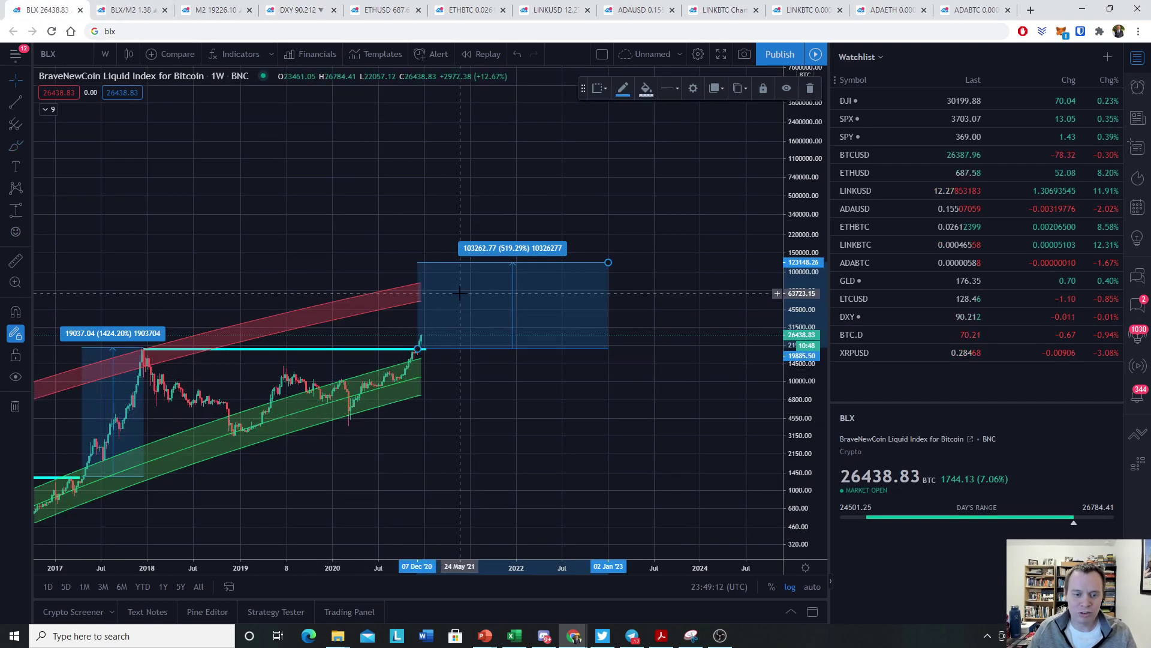
pyautogui.click(298, 10)
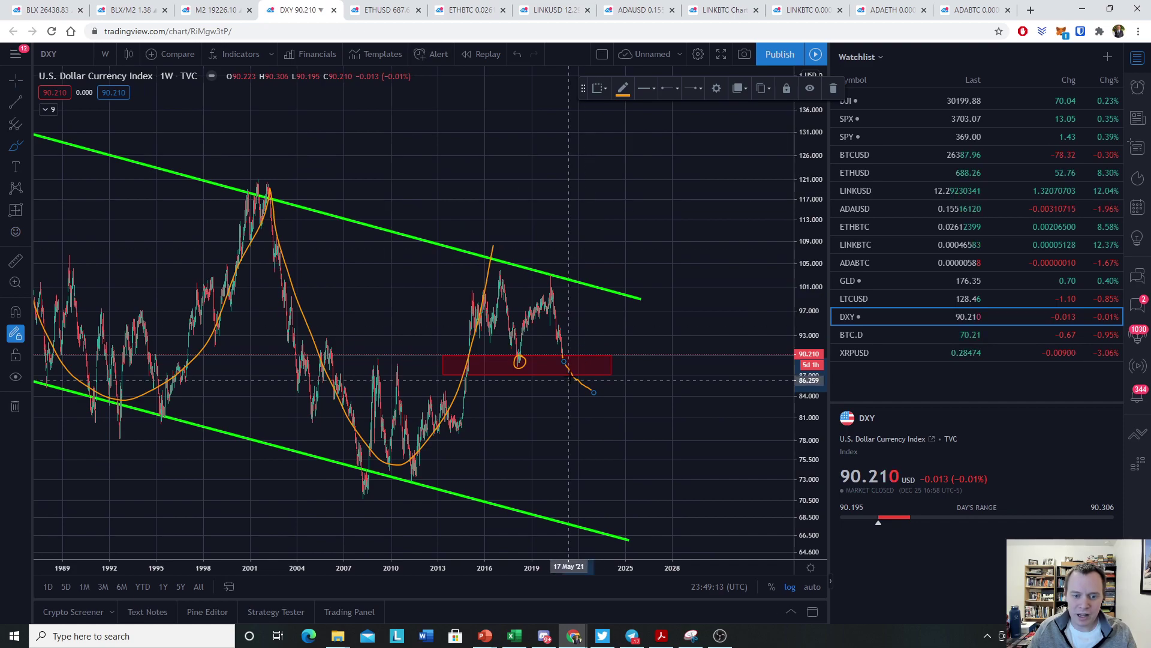
pyautogui.click(217, 15)
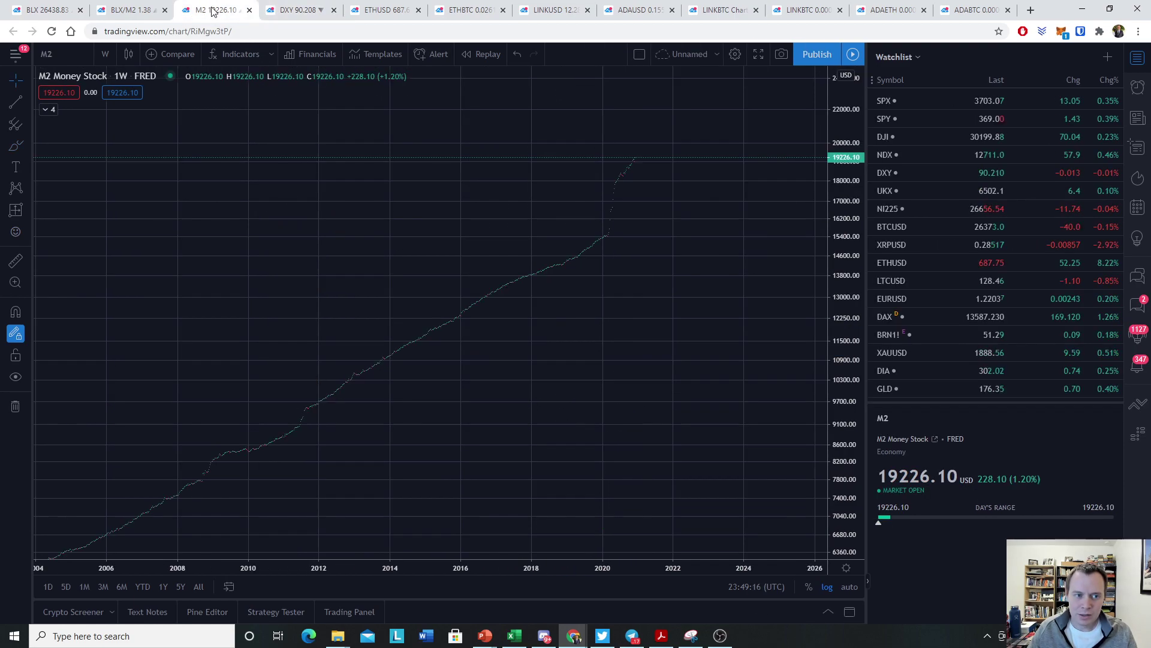
pyautogui.click(121, 14)
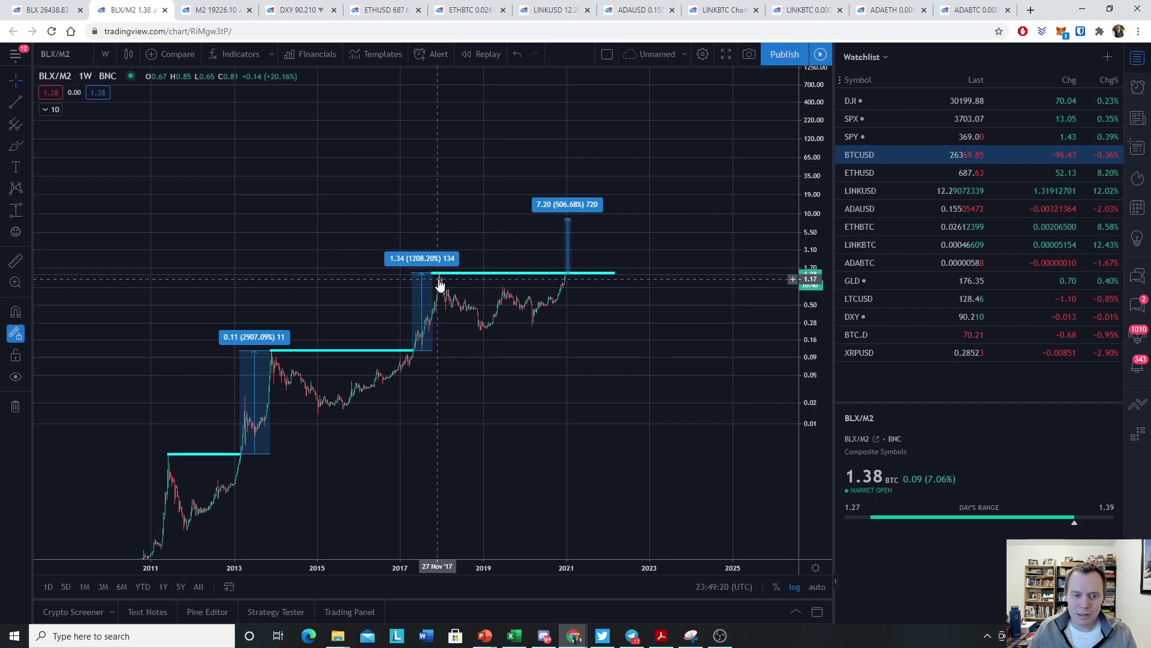